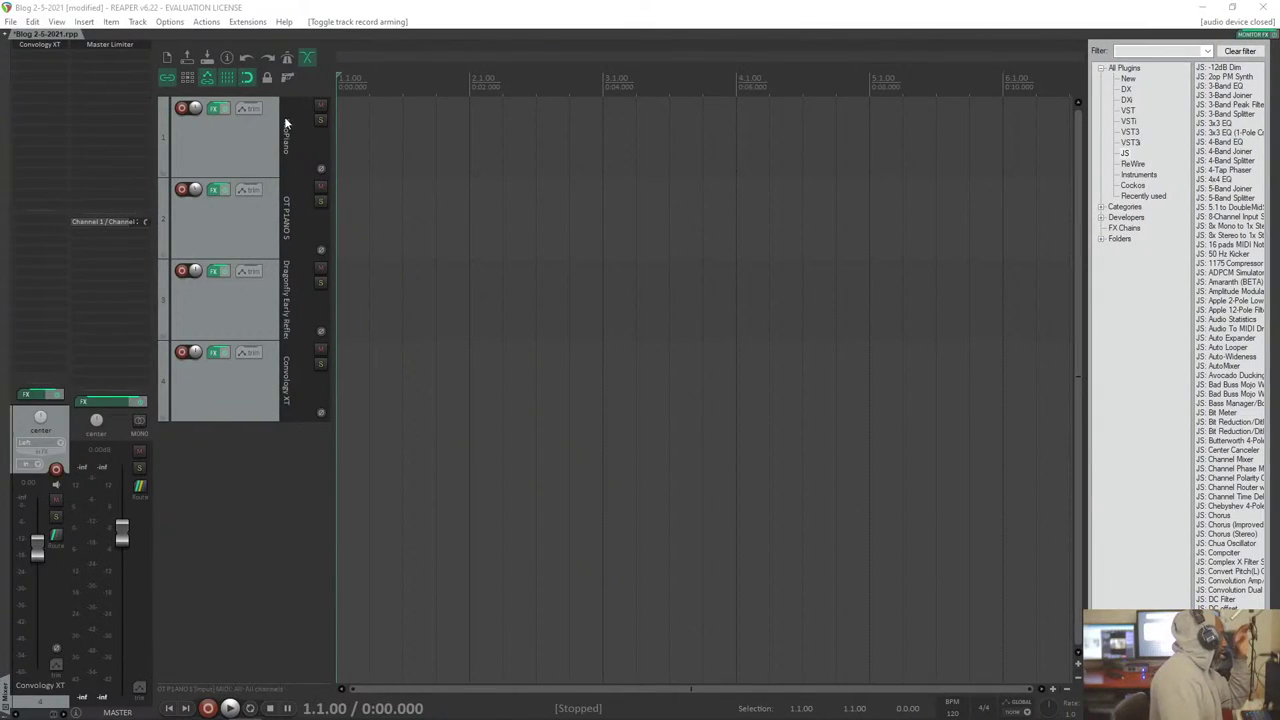
Open the NeoPiano plug-in of track 1 in its own floating window and close the FX chain window.
click(214, 108)
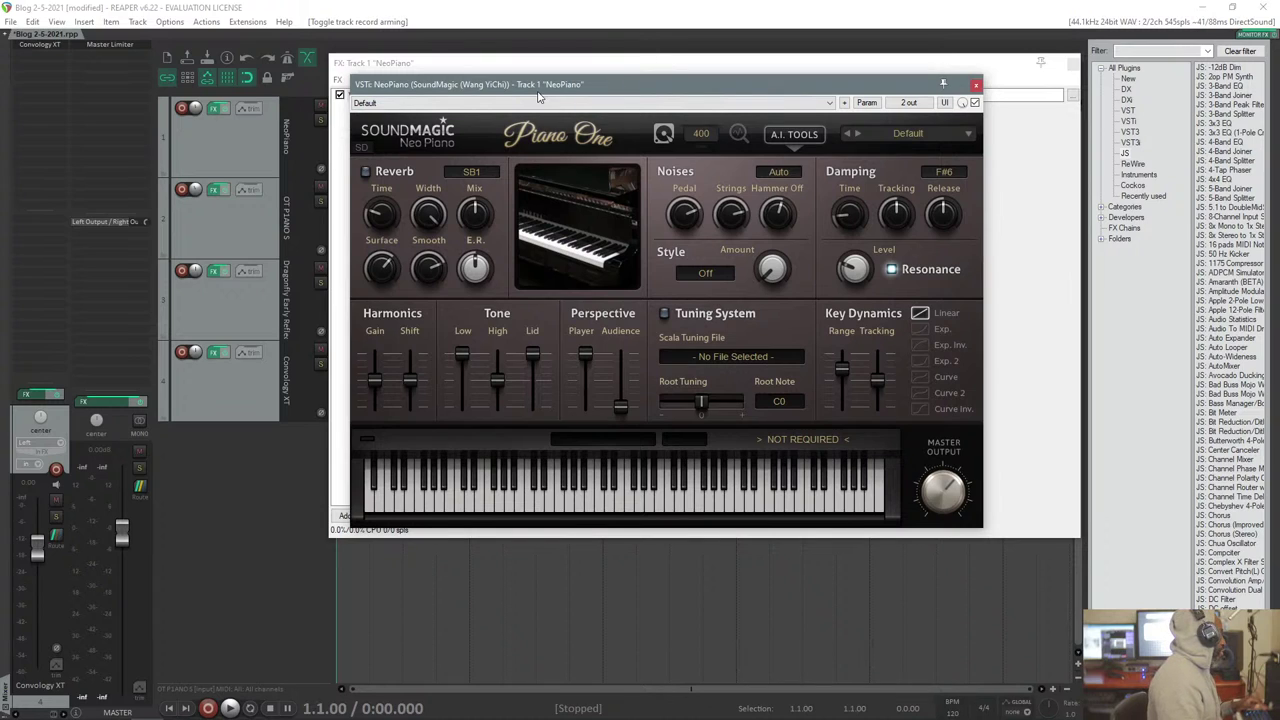
click(587, 71)
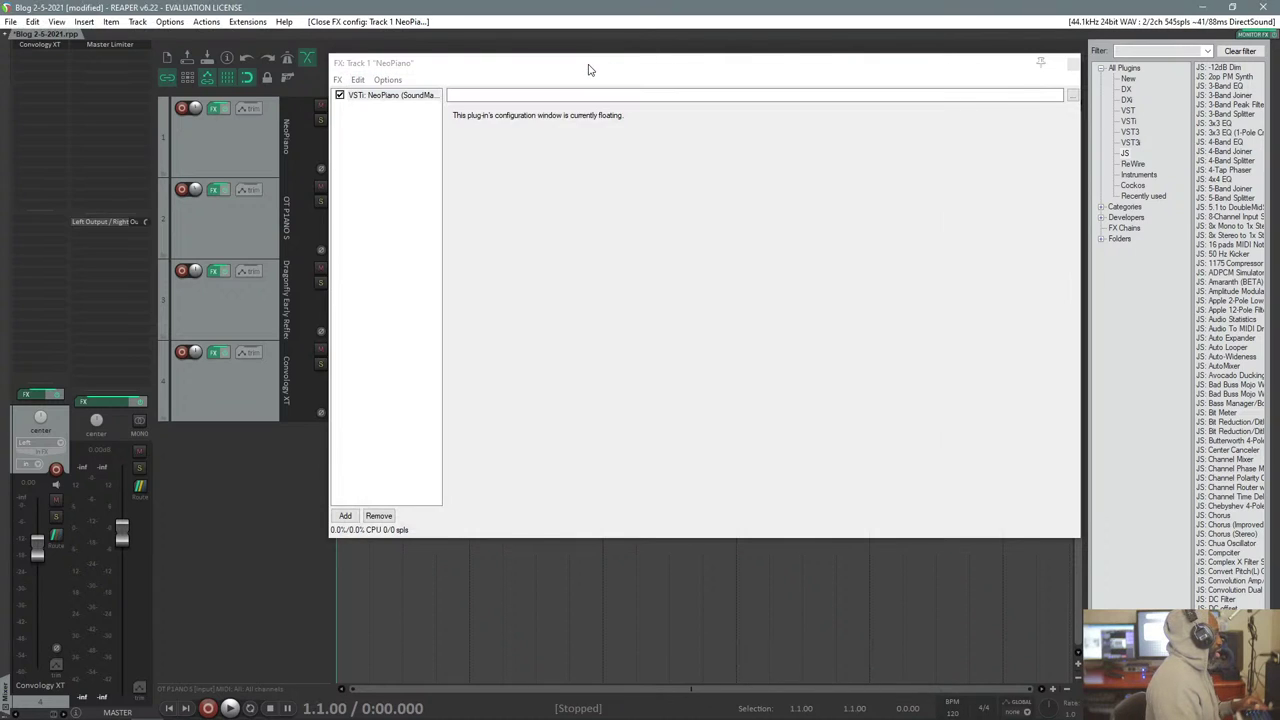
click(356, 80)
click(356, 80)
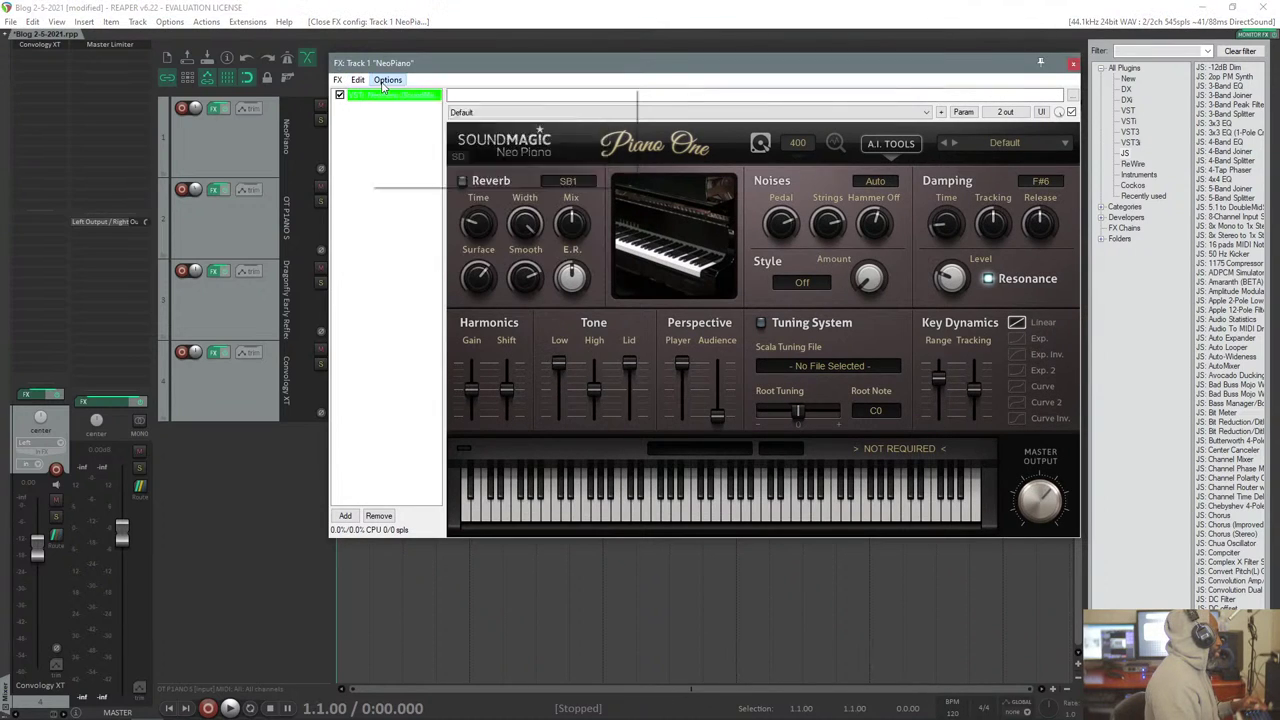
double_click(400, 95)
click(460, 75)
key(Escape)
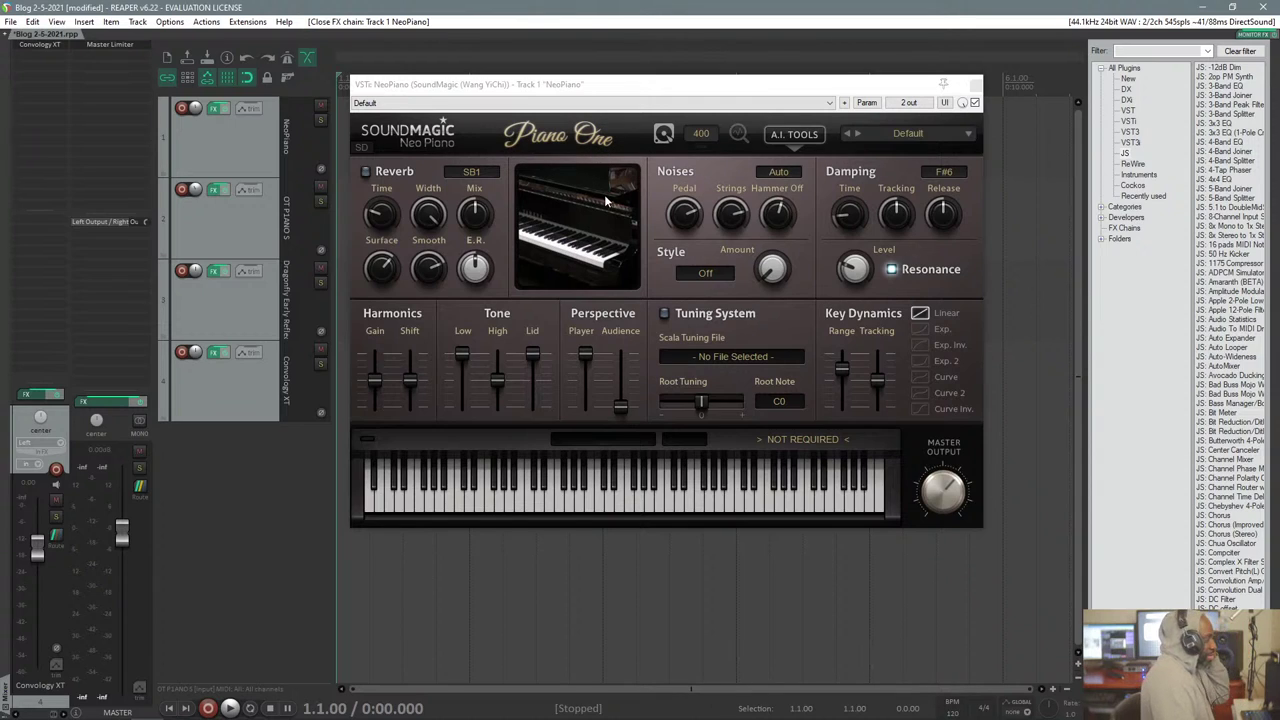
Examine NeoPiano's reverb, resonance and master output controls and its list of built-in presets.
click(366, 172)
click(366, 172)
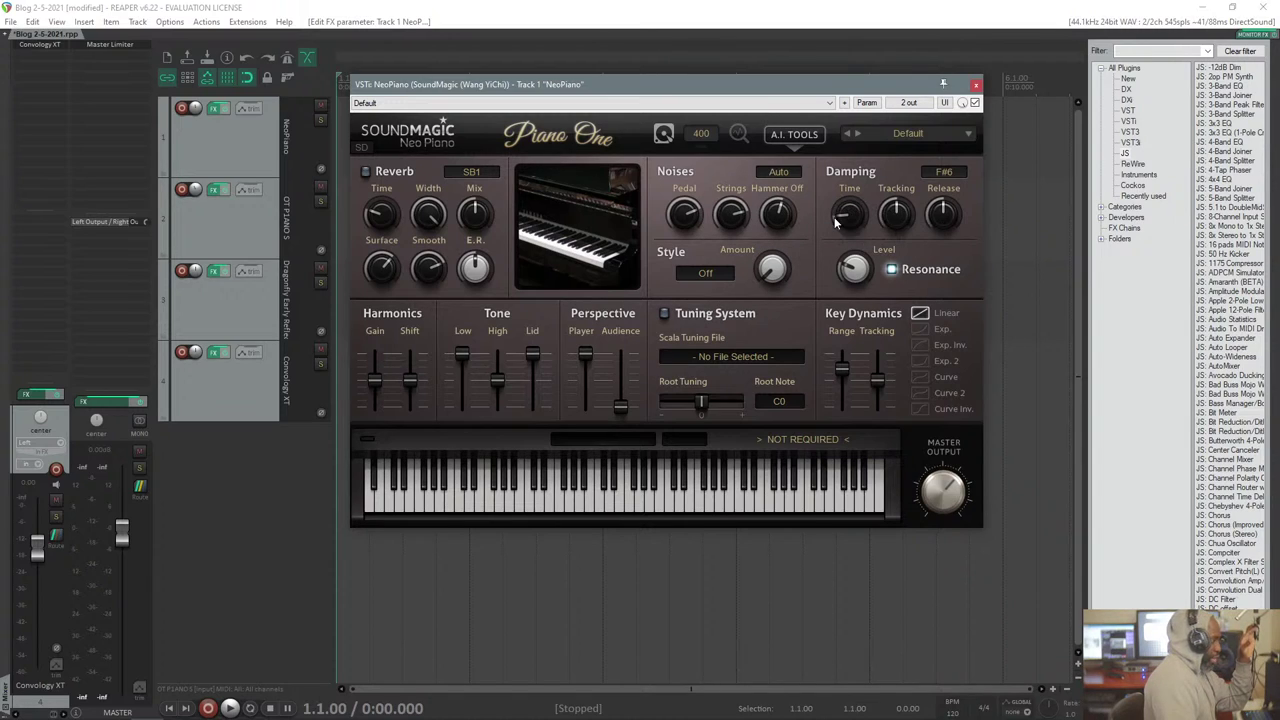
click(889, 268)
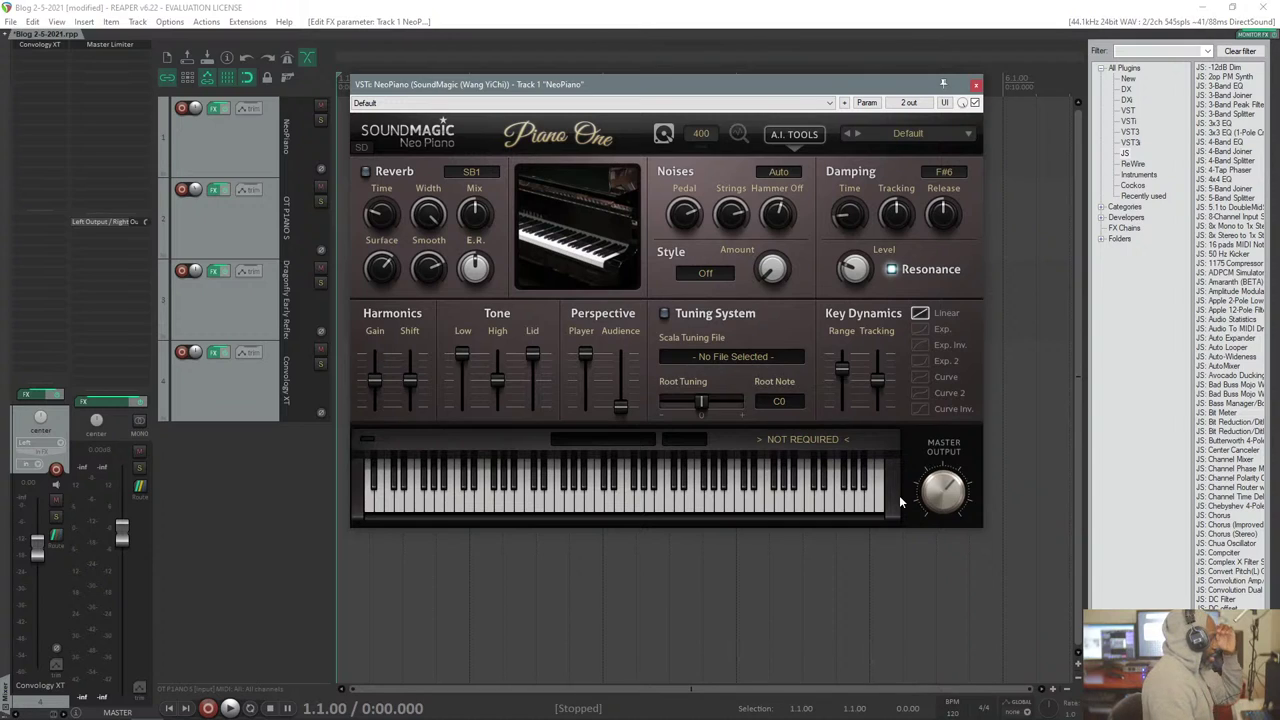
drag(950, 484, 945, 502)
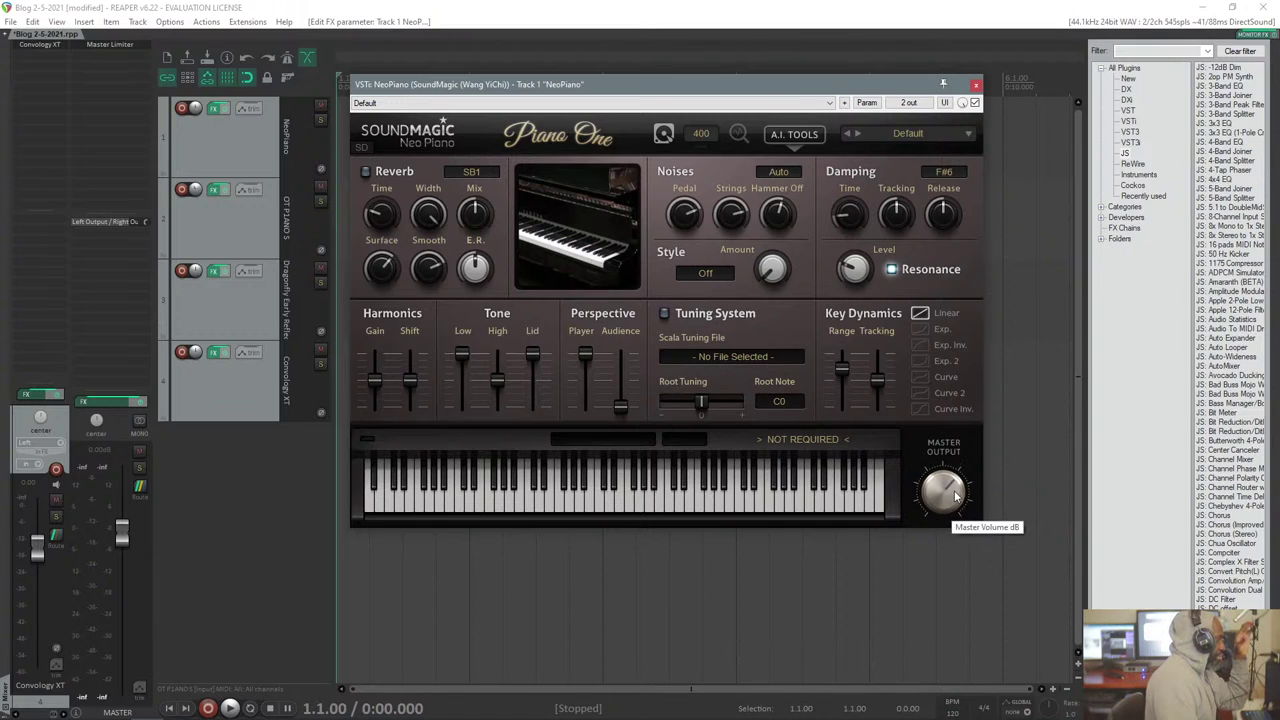
click(903, 135)
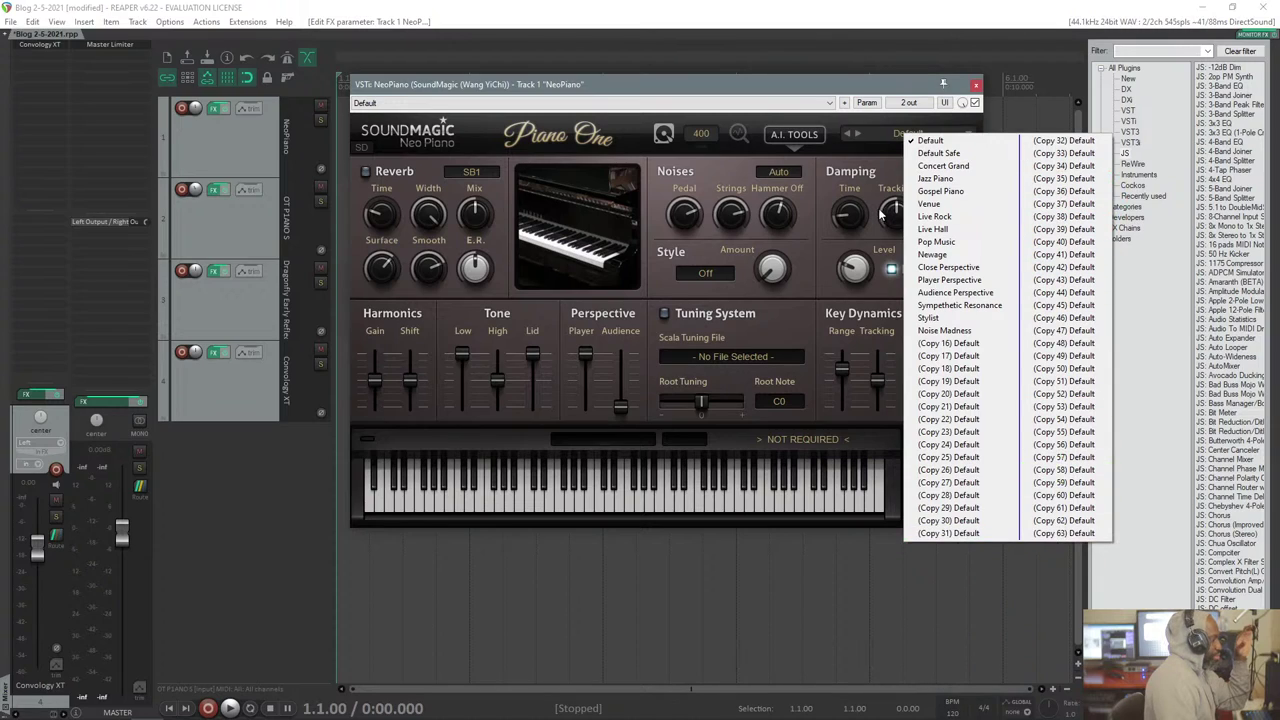
click(771, 89)
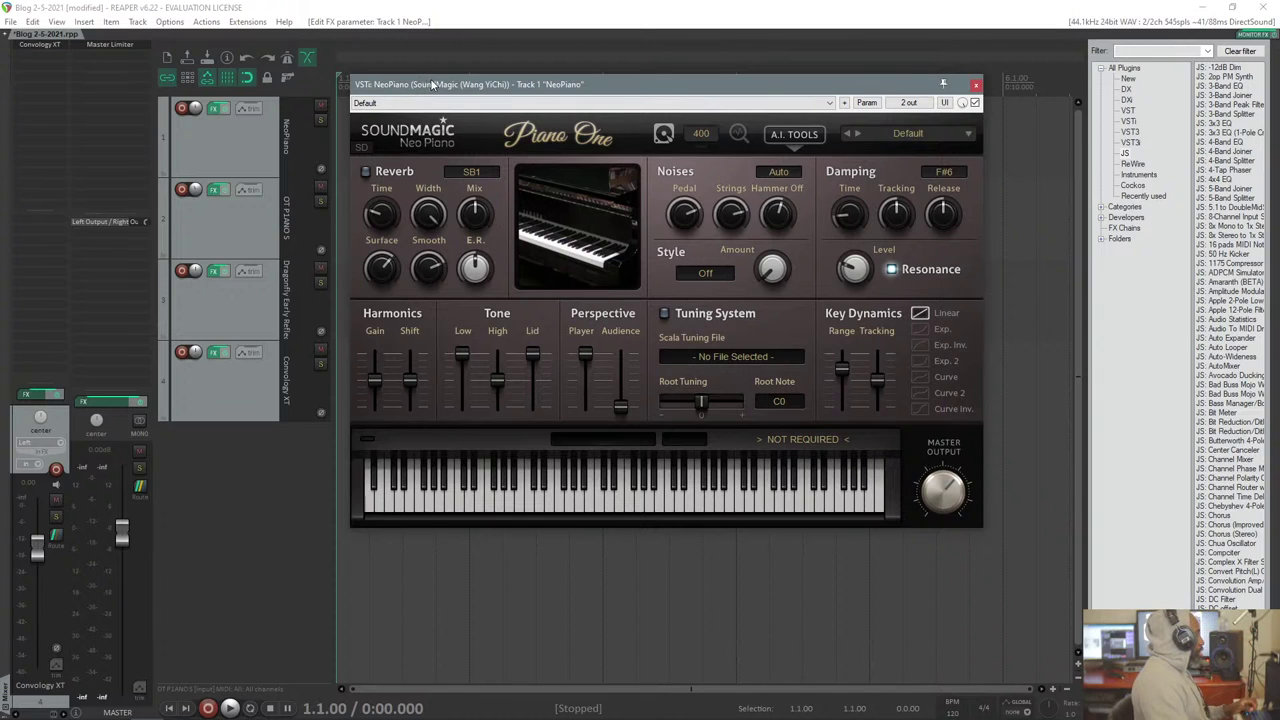
Arm the NeoPiano track to play it with its window moved aside, and switch record arming to the OT P1ANO S track.
drag(427, 85, 529, 96)
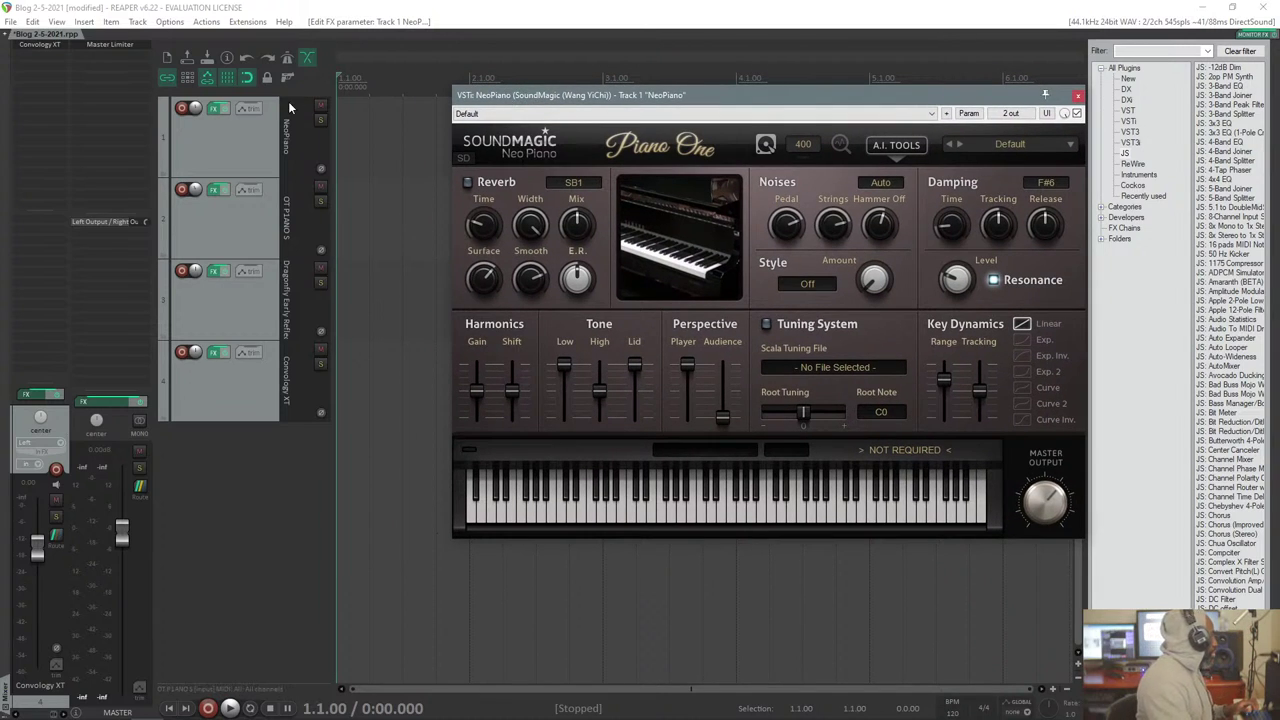
click(182, 108)
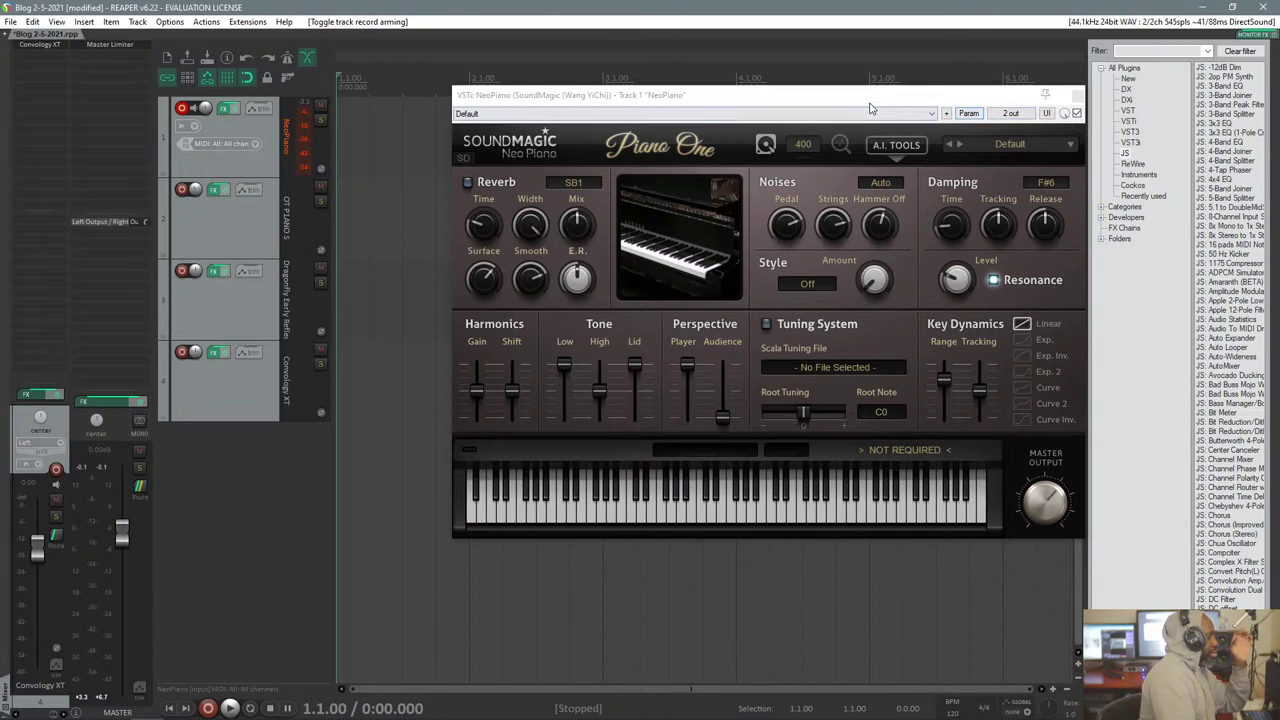
click(181, 108)
click(182, 189)
Close the NeoPiano window and open track 2's OT P1ANO S plug-in in its own floating window without the FX chain.
click(214, 108)
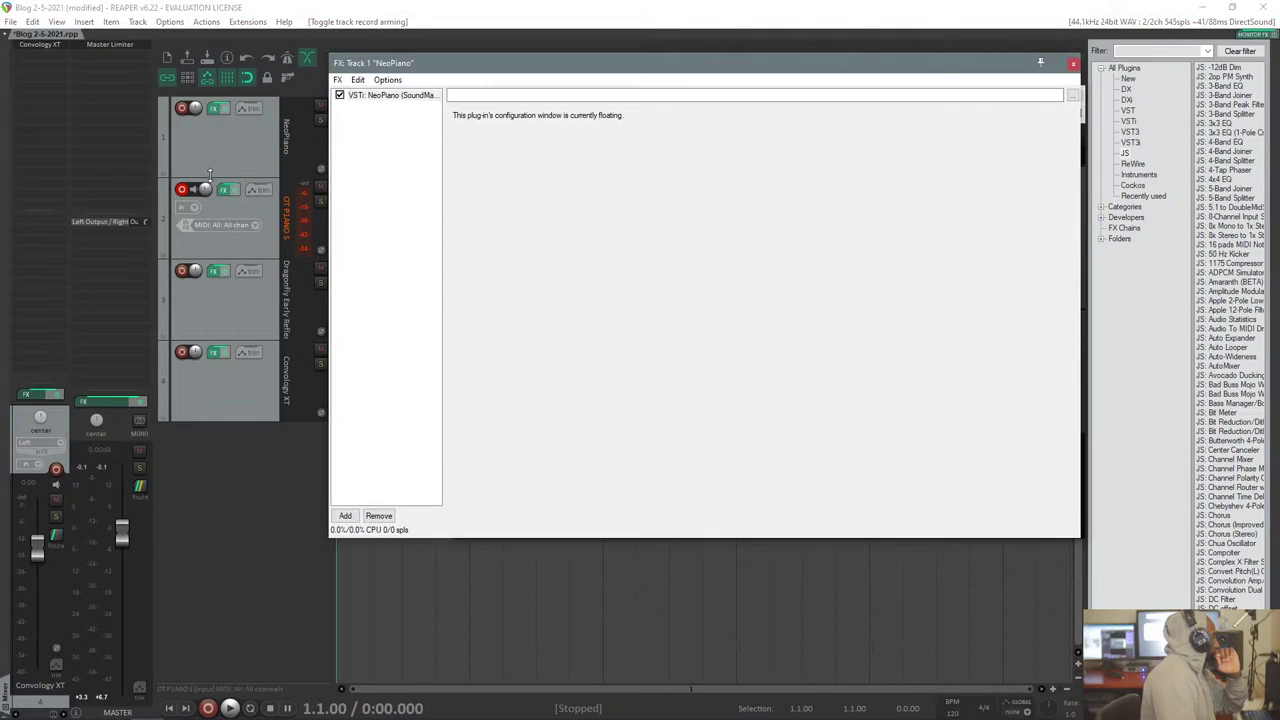
click(214, 108)
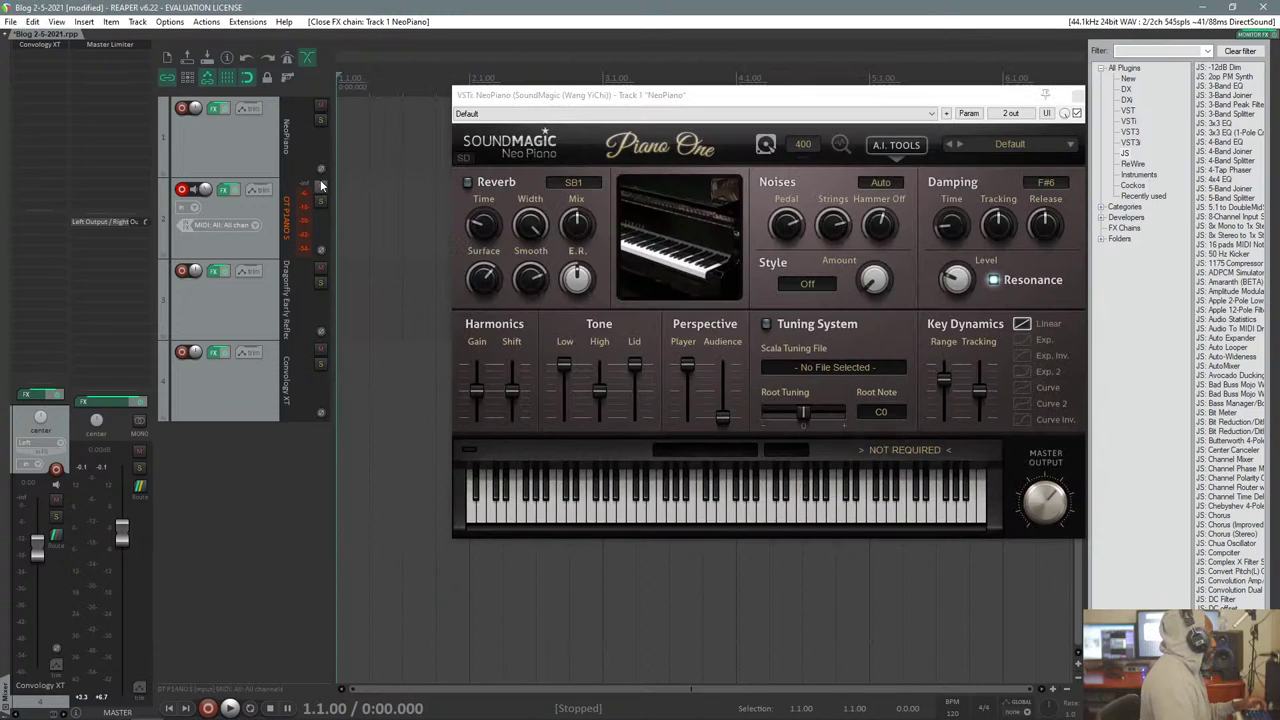
click(224, 189)
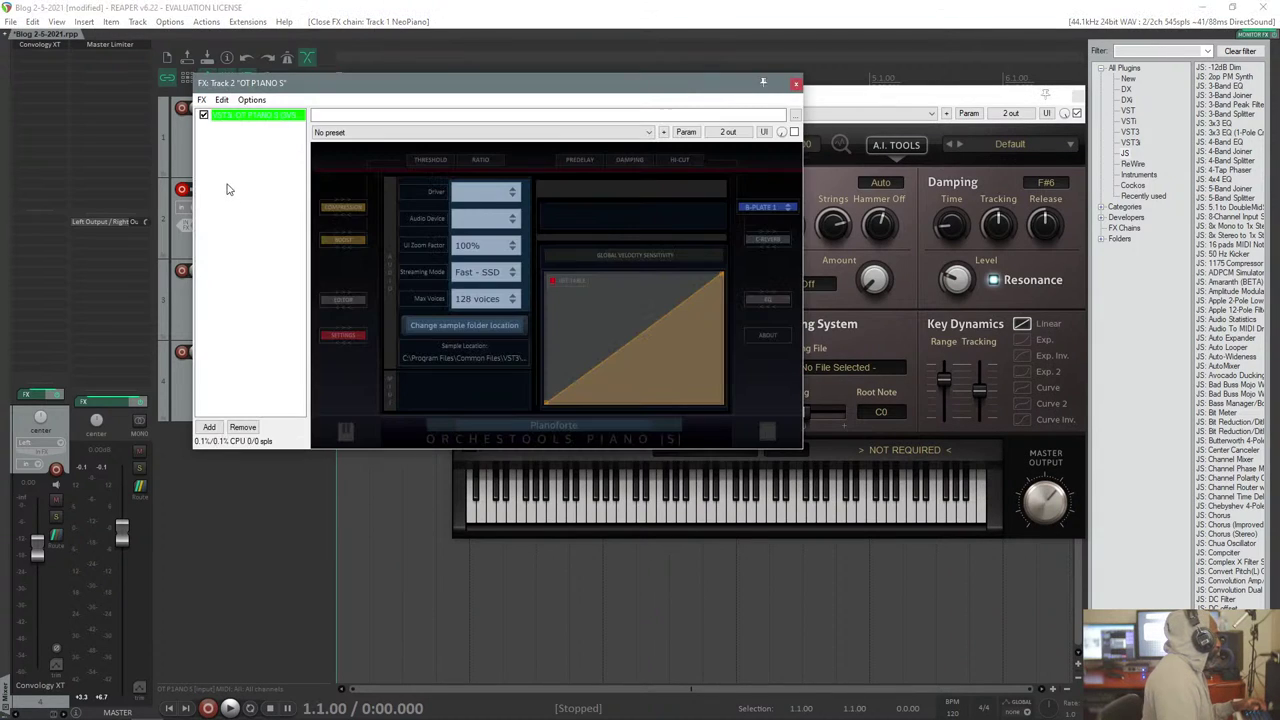
click(1076, 112)
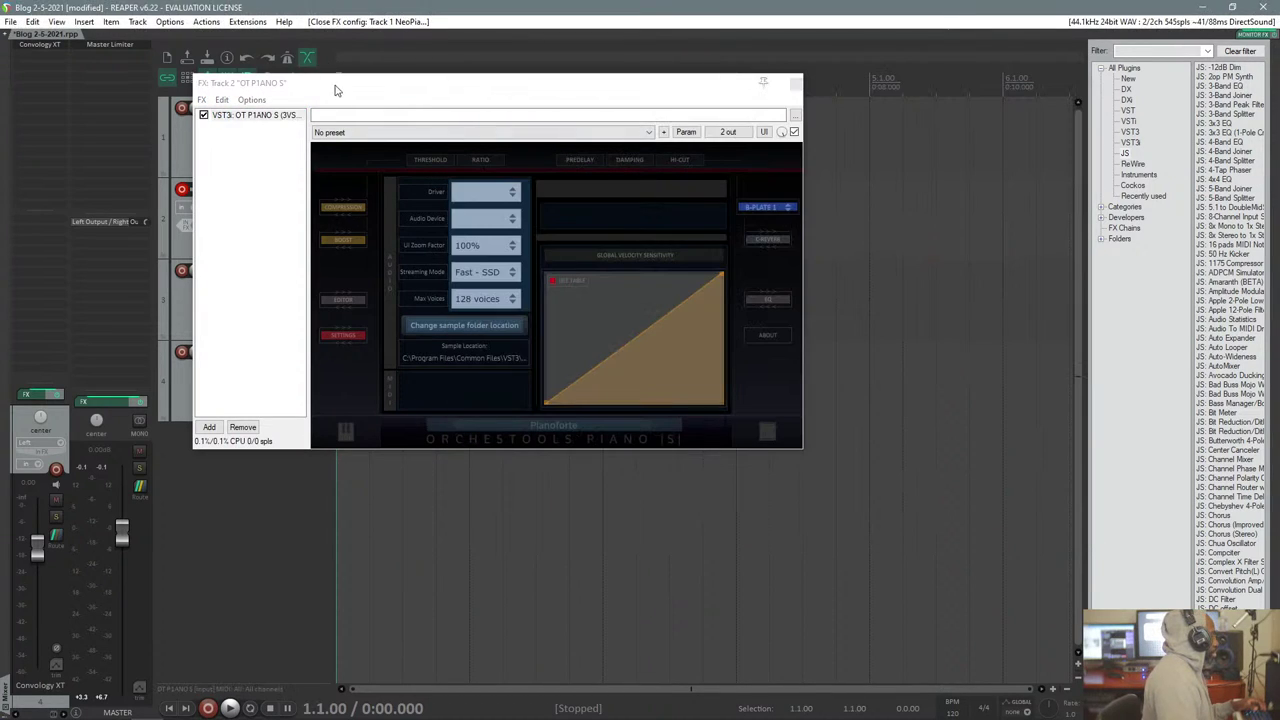
drag(338, 84, 410, 83)
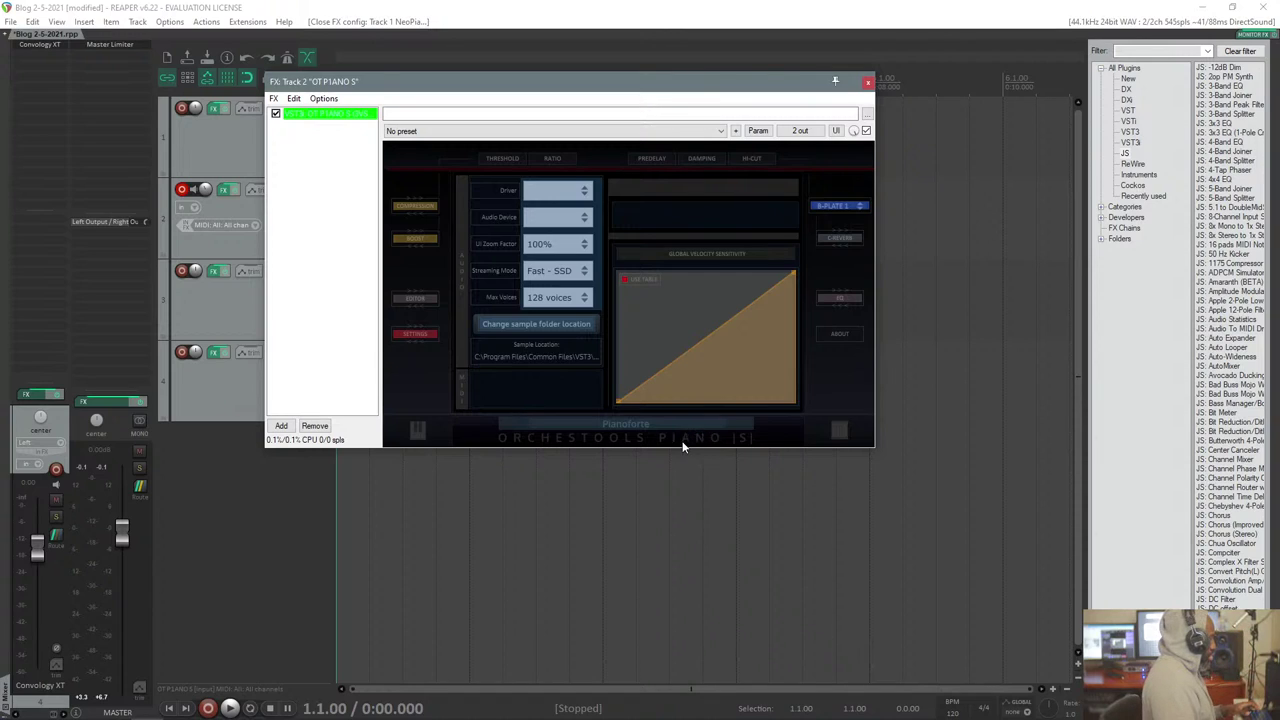
double_click(295, 115)
click(396, 91)
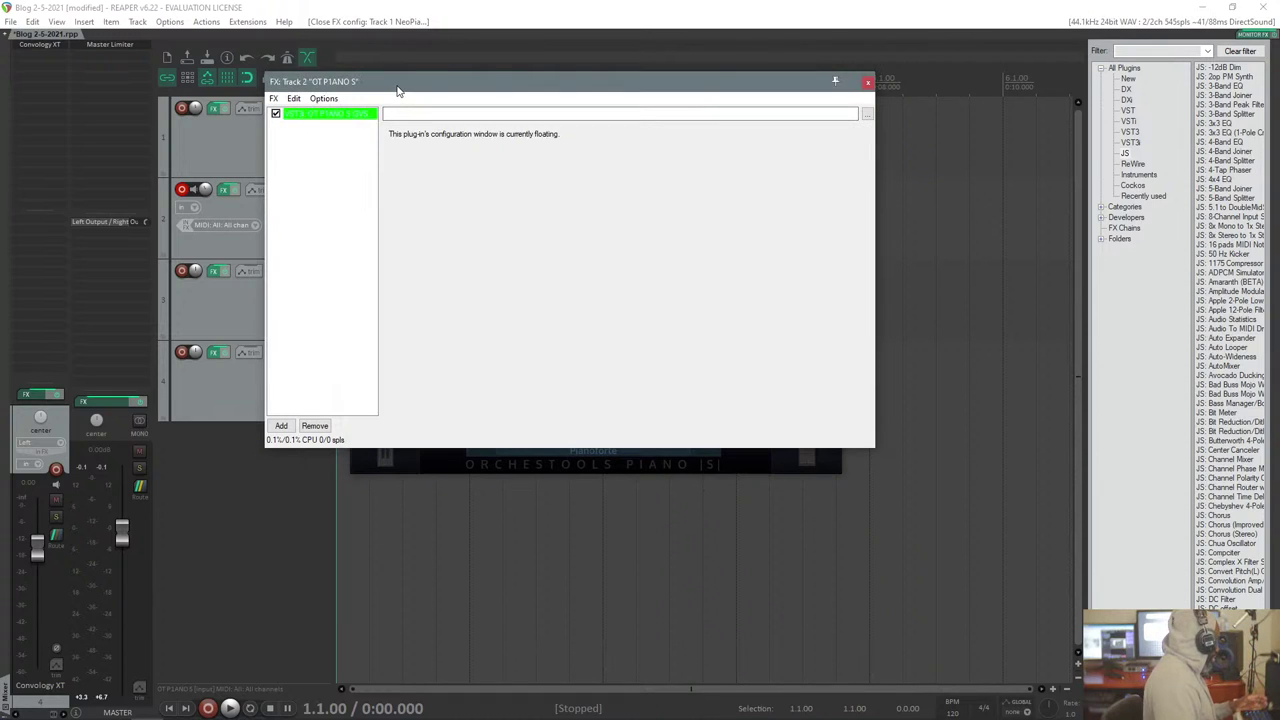
key(Escape)
drag(489, 141, 466, 87)
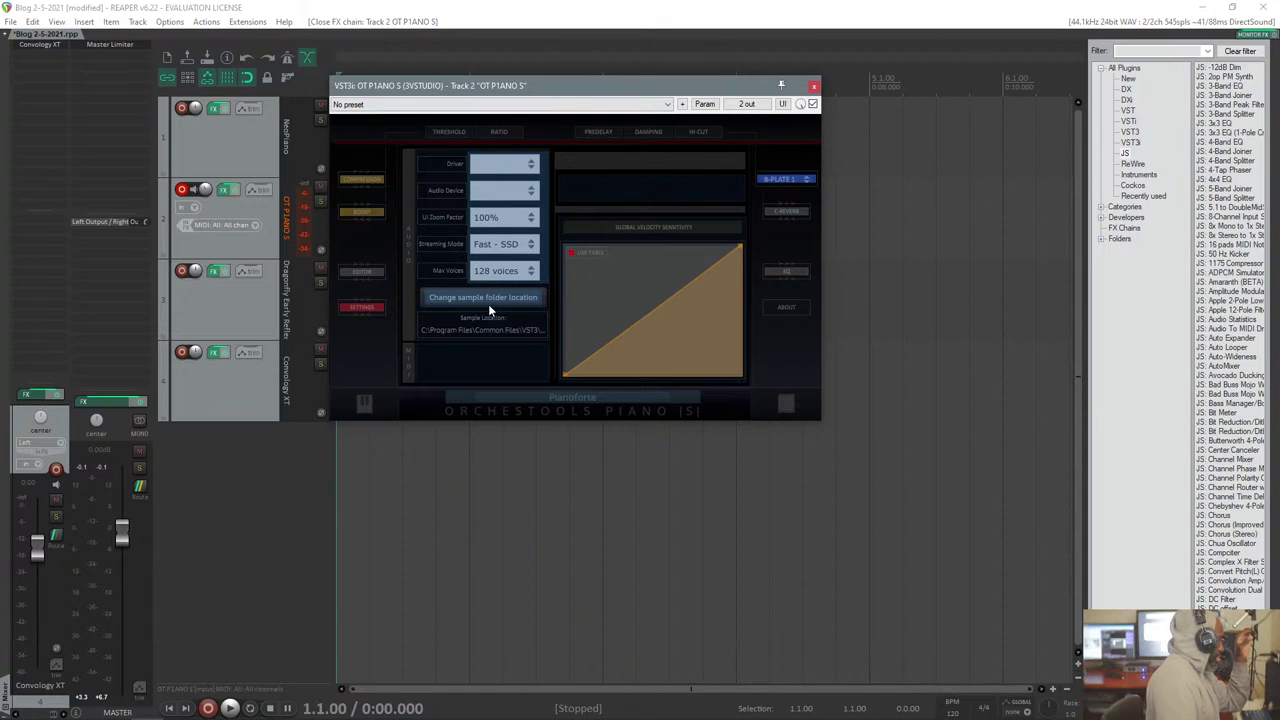
Set the OT P1ANO S UI zoom factor to 150%, close its settings panel and reposition the enlarged window.
click(352, 309)
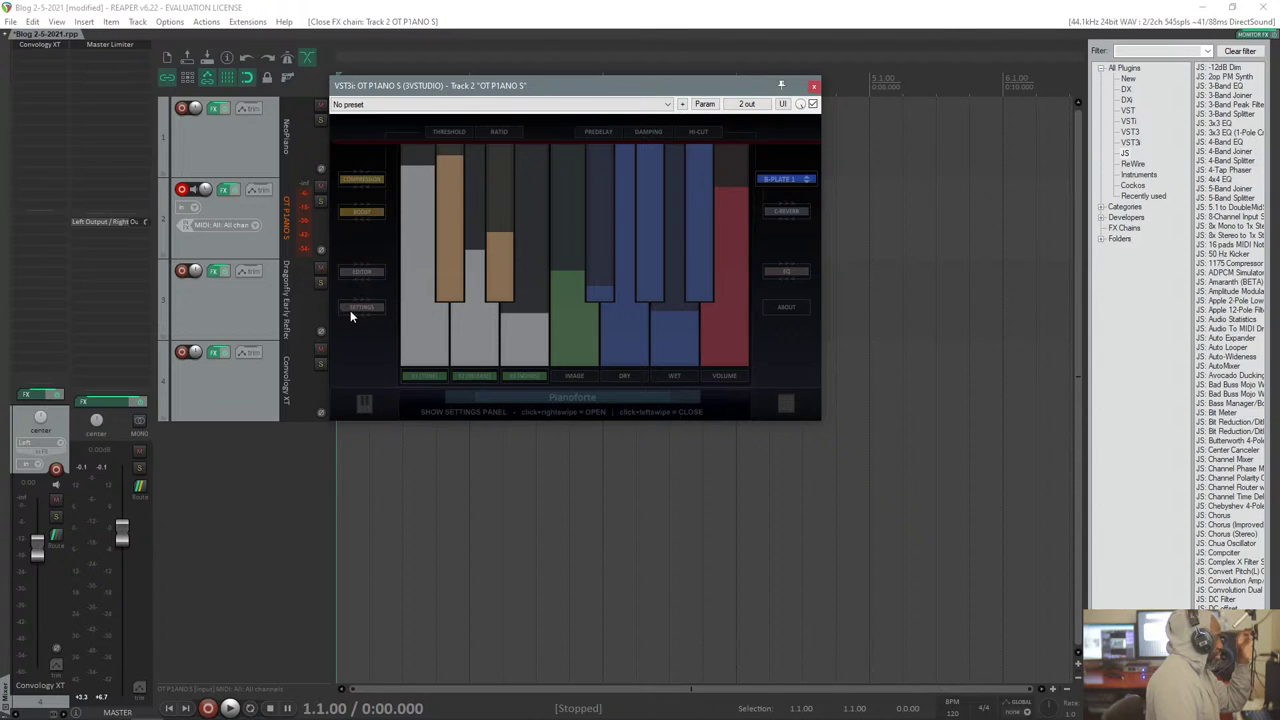
click(352, 309)
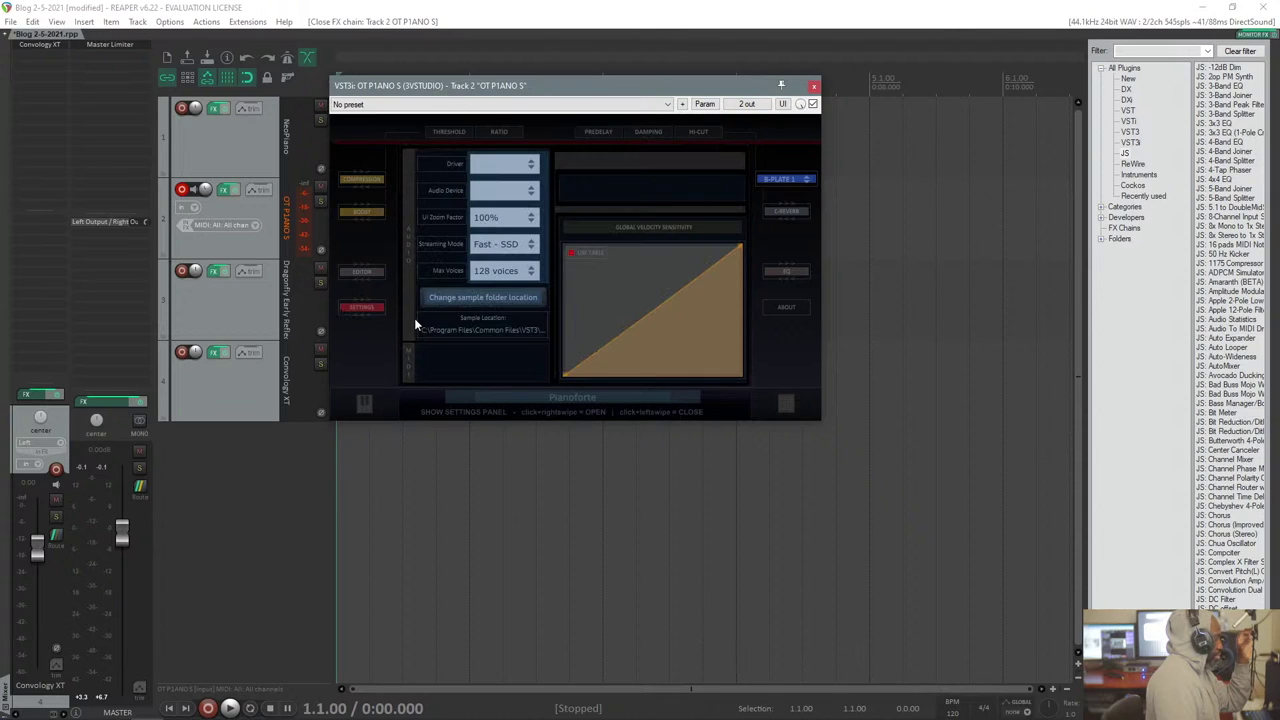
click(483, 217)
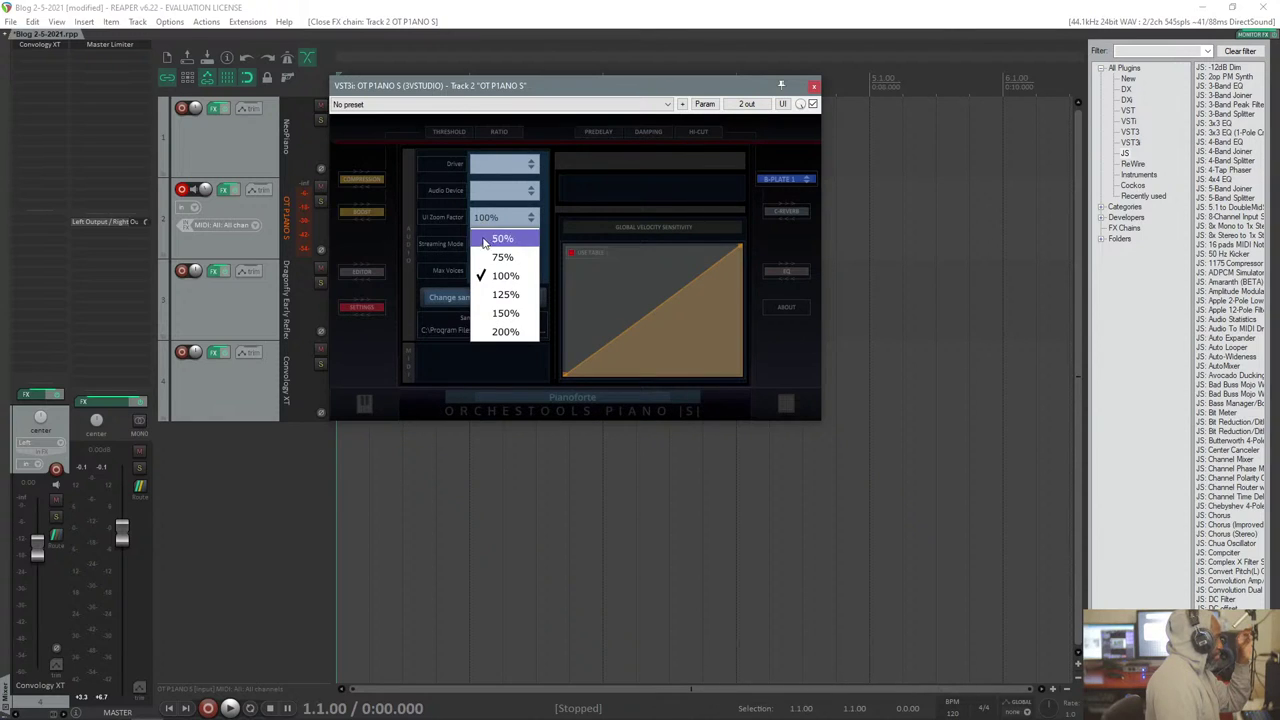
click(494, 313)
drag(531, 85, 420, 50)
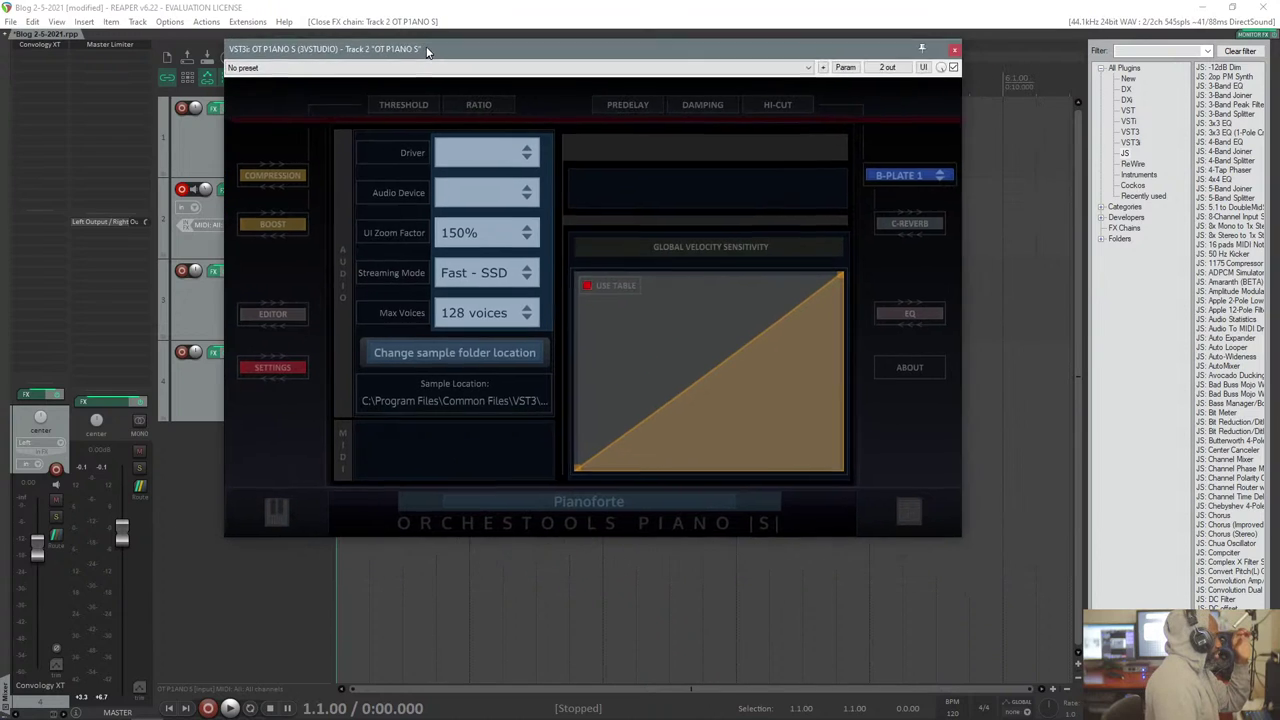
click(265, 370)
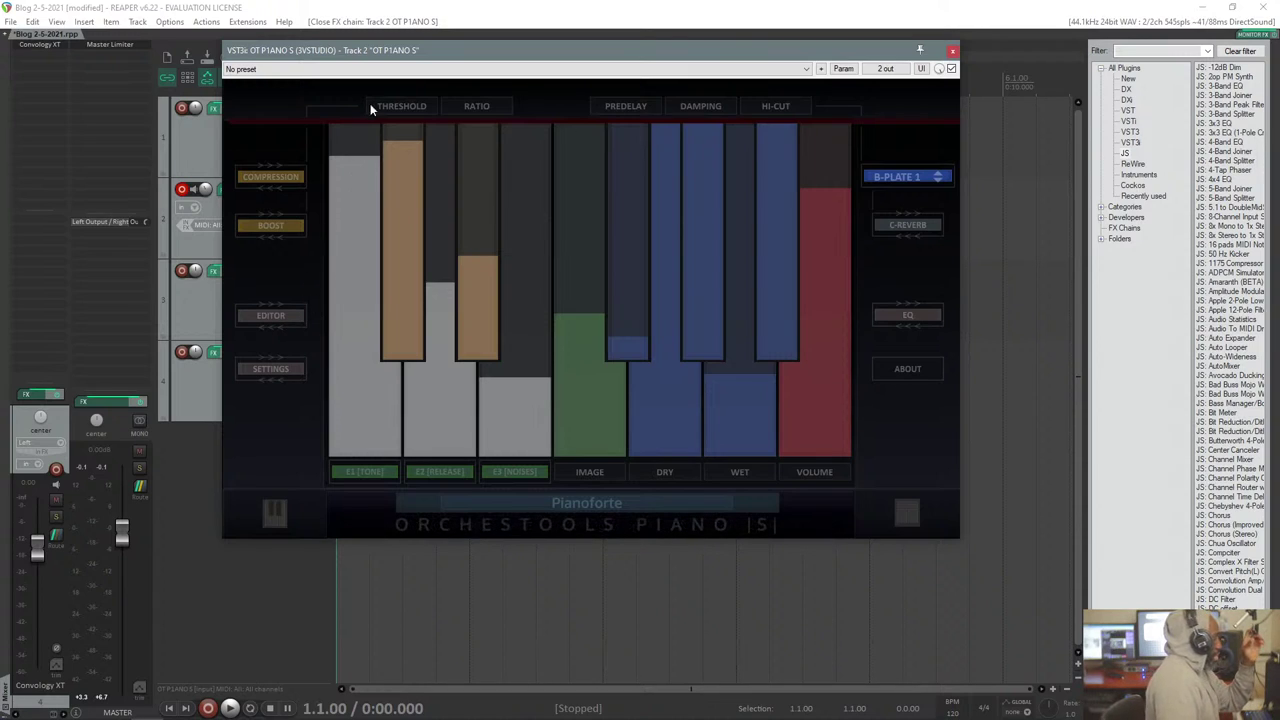
drag(368, 107, 436, 107)
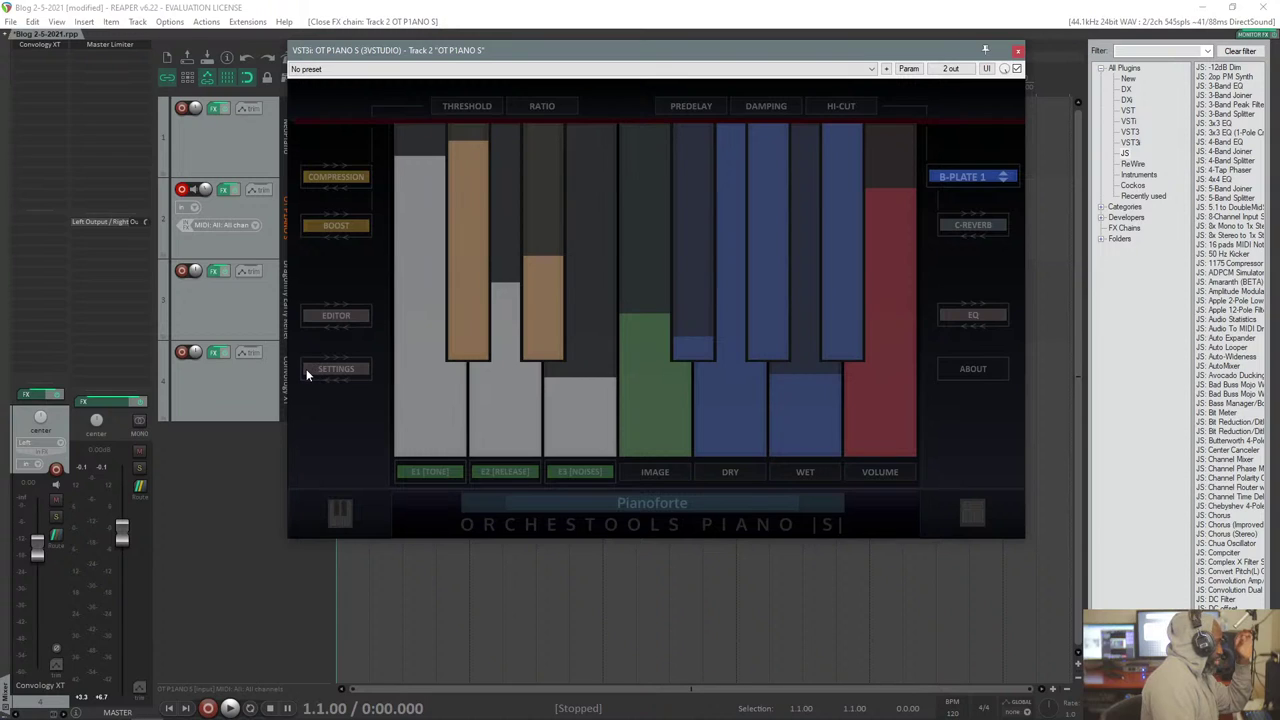
Show and hide the OT P1ANO S settings panel repeatedly to try out its swipe toggle.
click(350, 370)
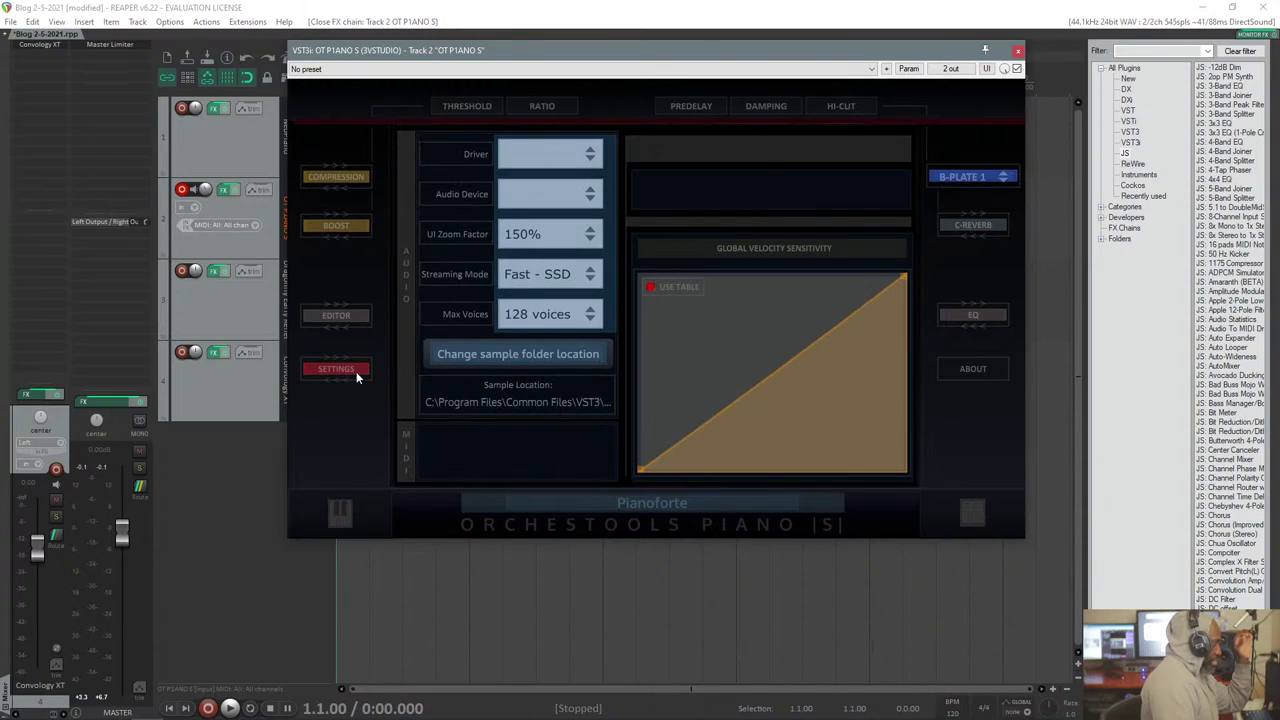
click(338, 368)
click(342, 367)
click(324, 370)
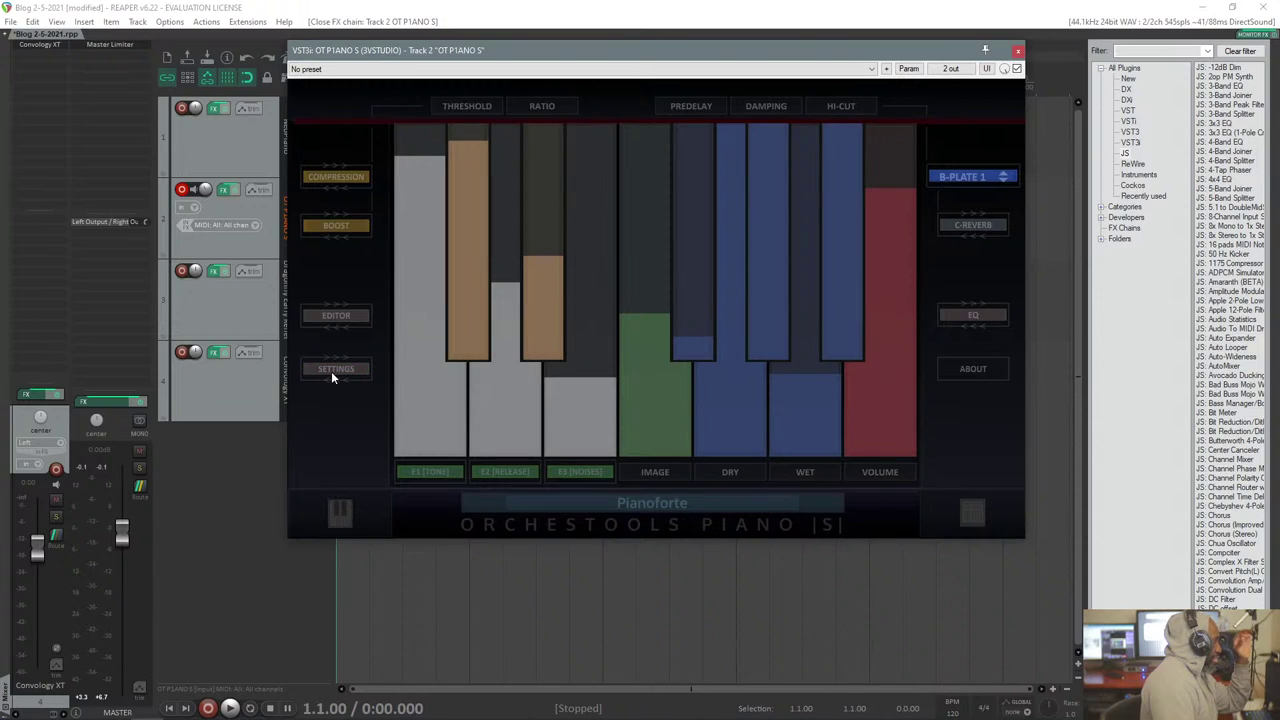
click(340, 371)
click(330, 374)
click(345, 372)
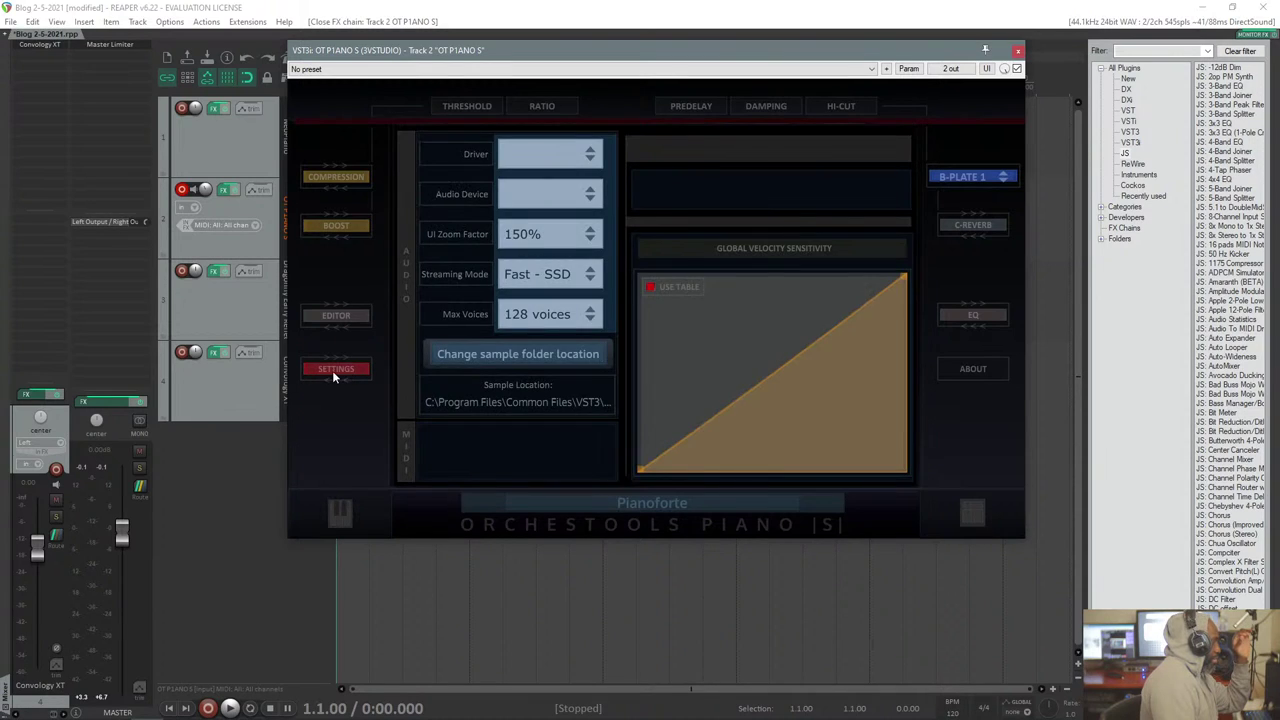
click(326, 369)
click(340, 370)
click(321, 372)
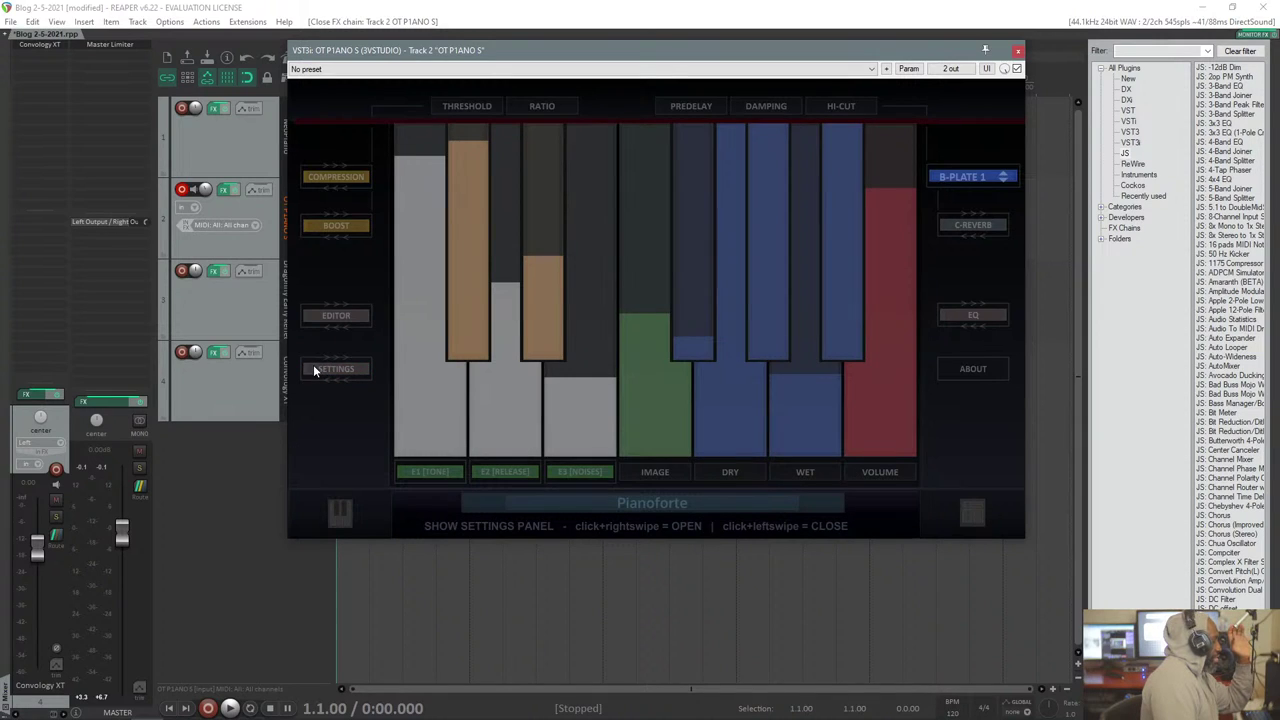
click(328, 368)
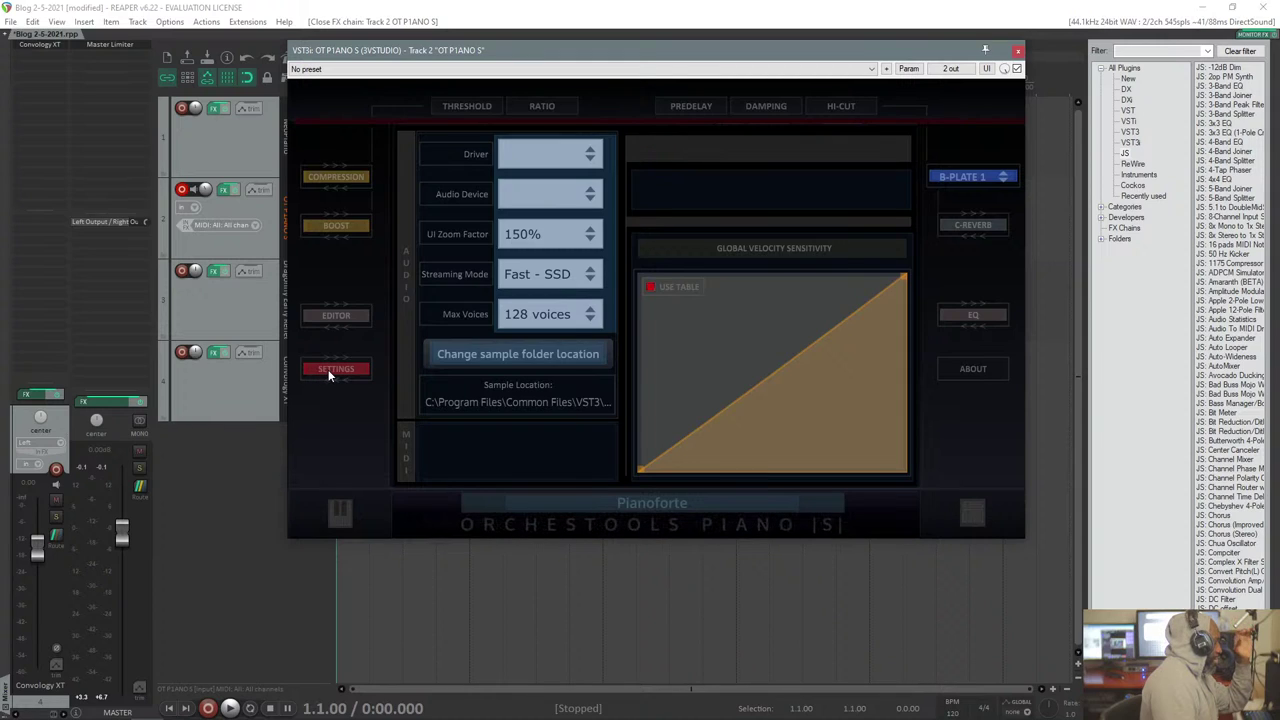
click(312, 369)
drag(312, 369, 368, 374)
click(322, 372)
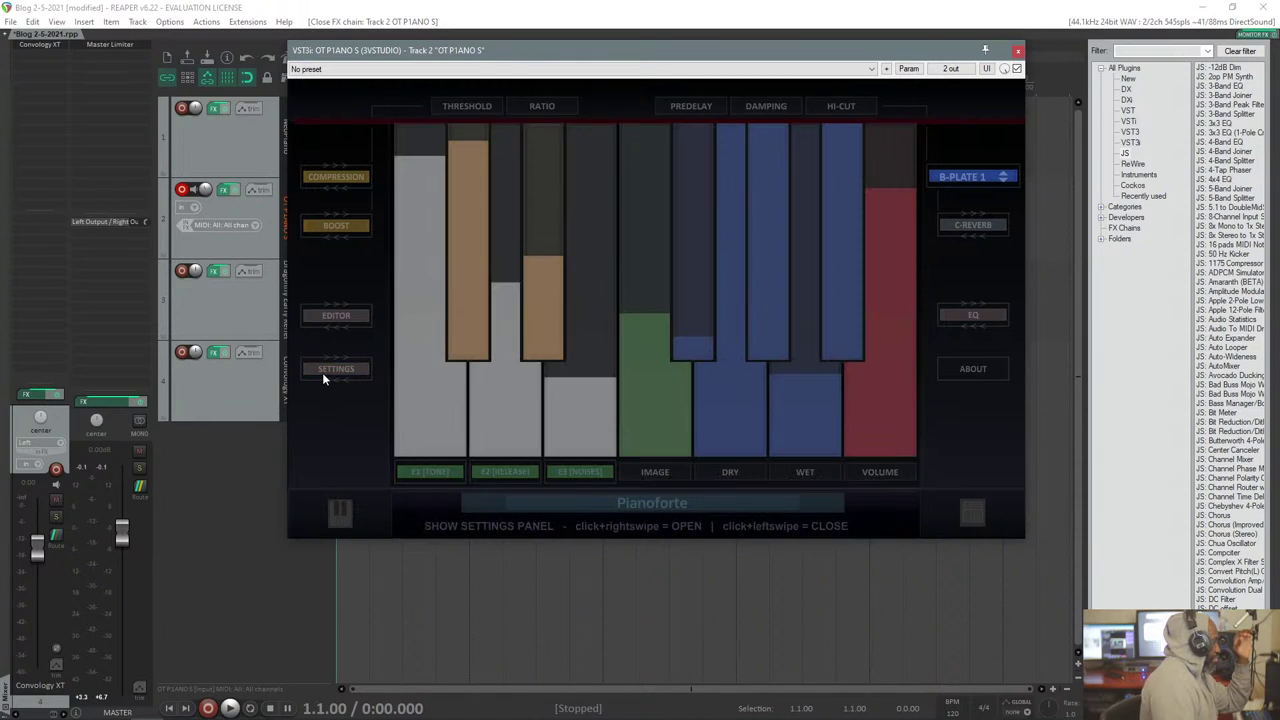
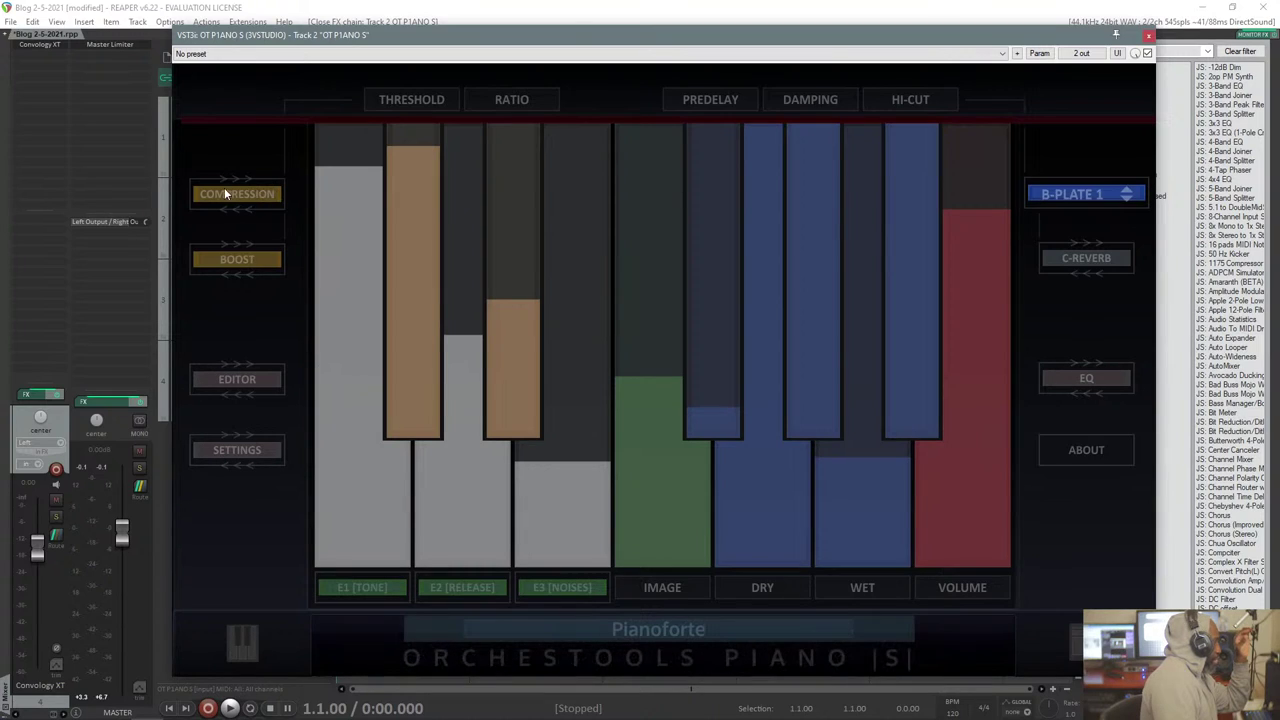
Switch Boost off and leave Compression on with its threshold lowered slightly in OT P1ANO S.
drag(230, 197, 208, 195)
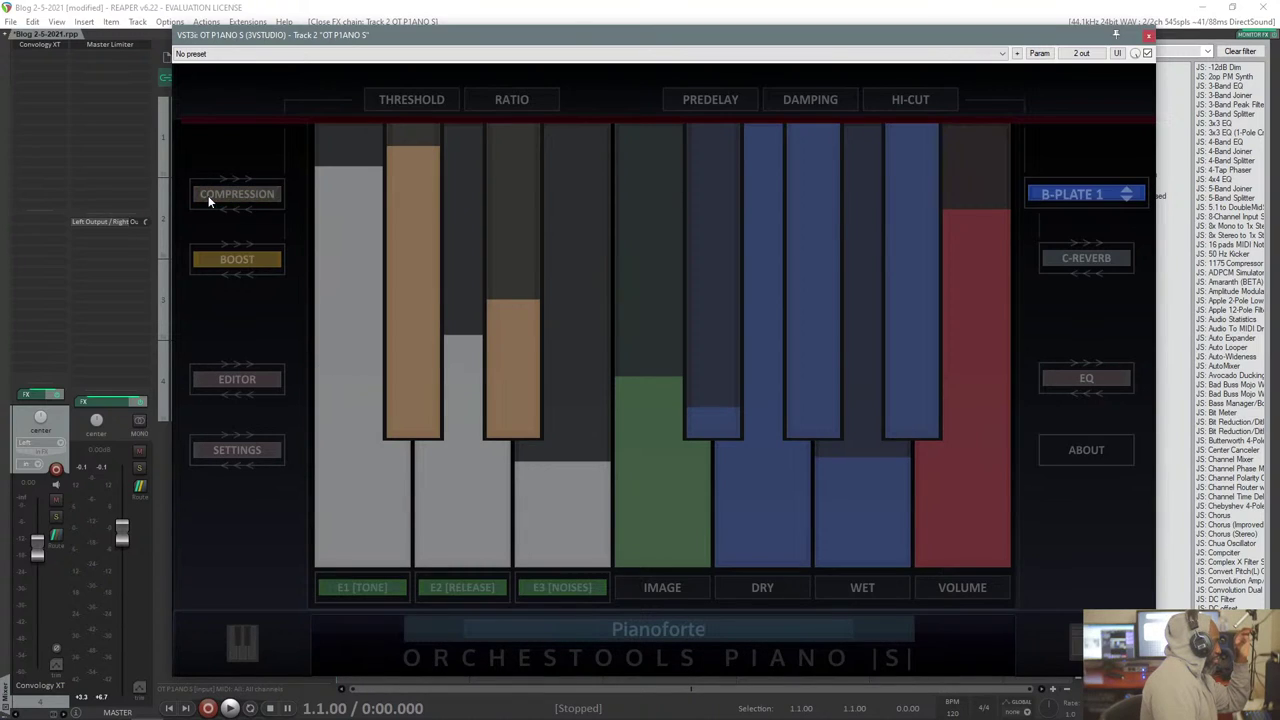
drag(226, 259, 205, 258)
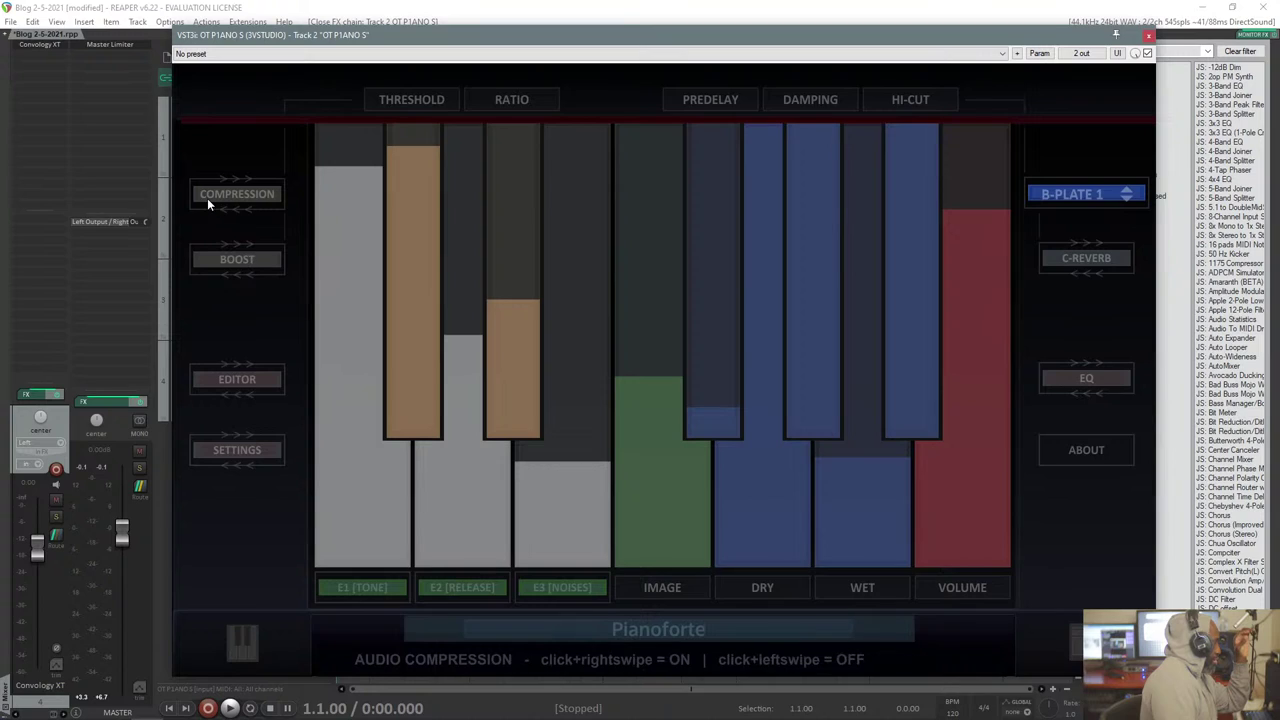
drag(222, 203, 262, 200)
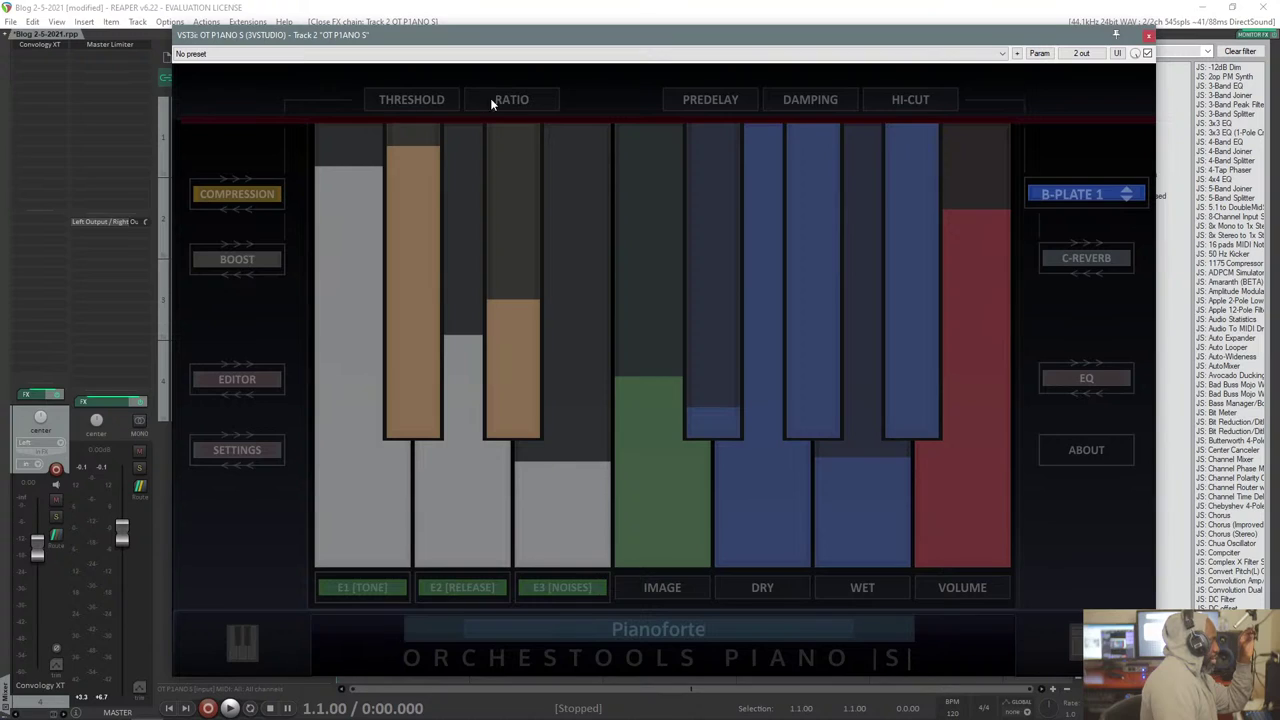
mouse_move(426, 200)
mouse_down()
mouse_move(414, 188)
mouse_move(426, 190)
mouse_up()
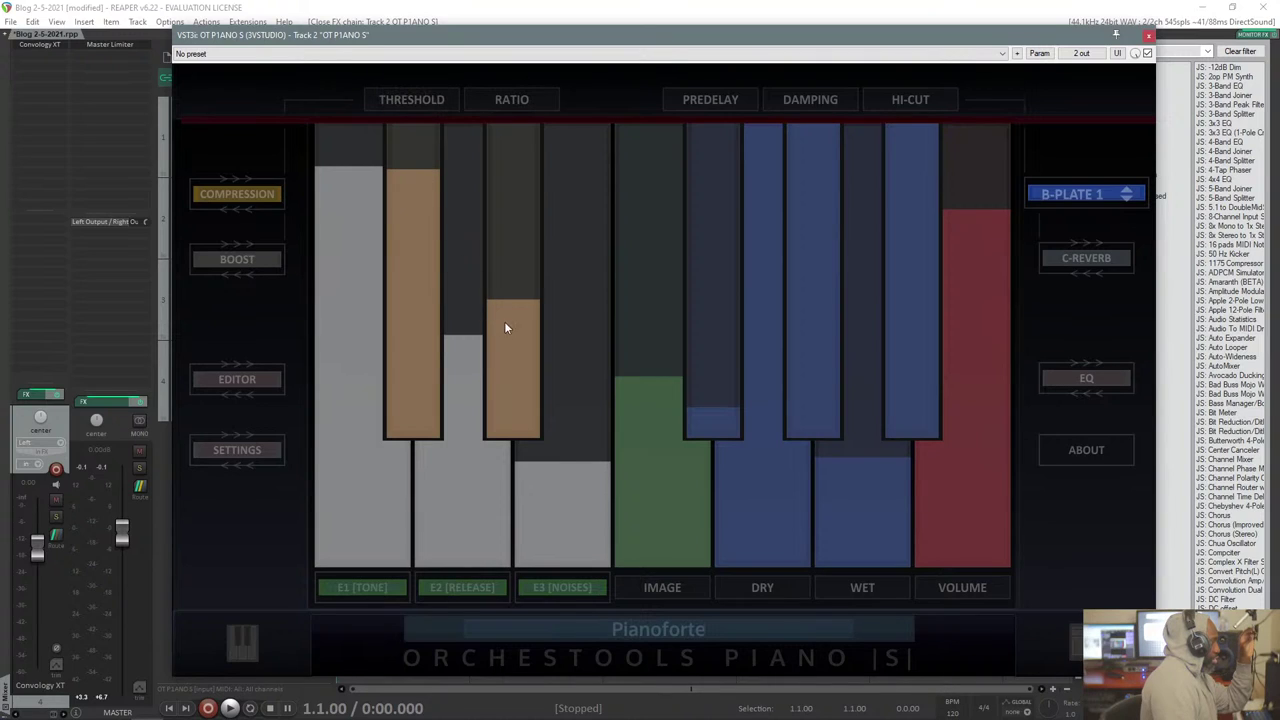
Raise the compression ratio with a slightly lower threshold, reduce the Tone and Release levels, and raise the Noises level in OT P1ANO S.
drag(504, 321, 434, 257)
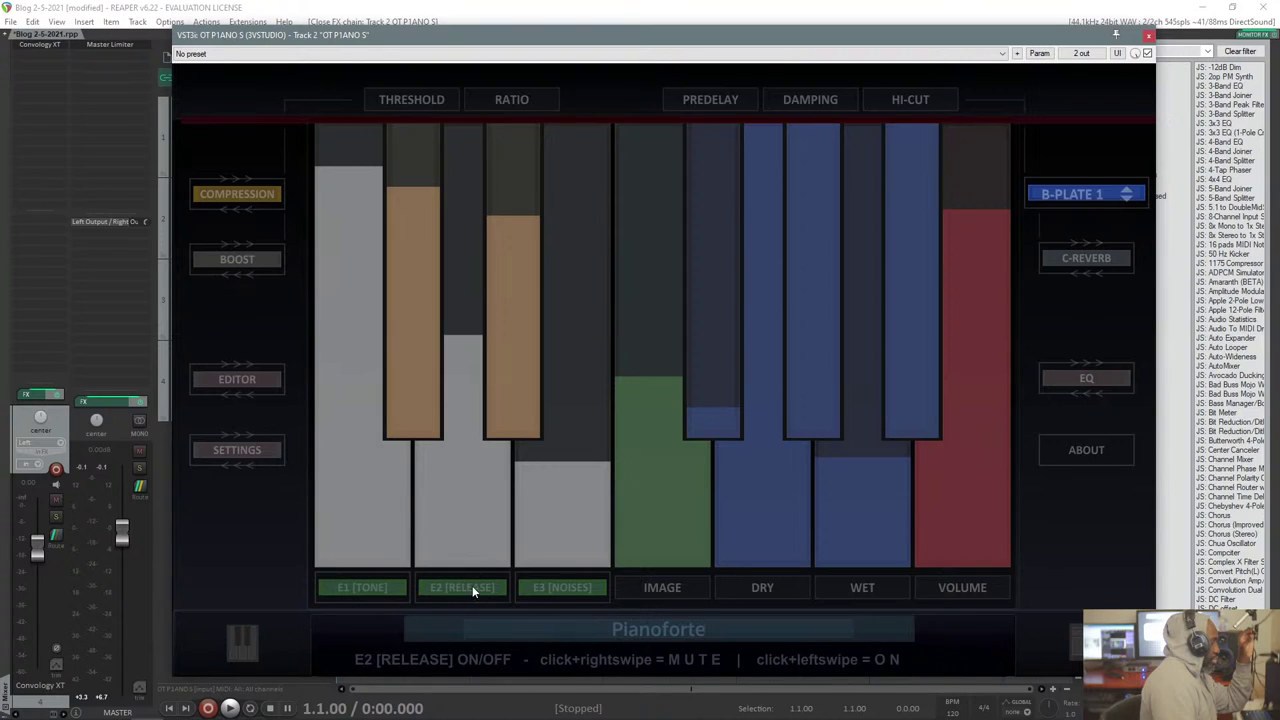
drag(547, 552, 554, 400)
drag(474, 429, 363, 285)
click(455, 438)
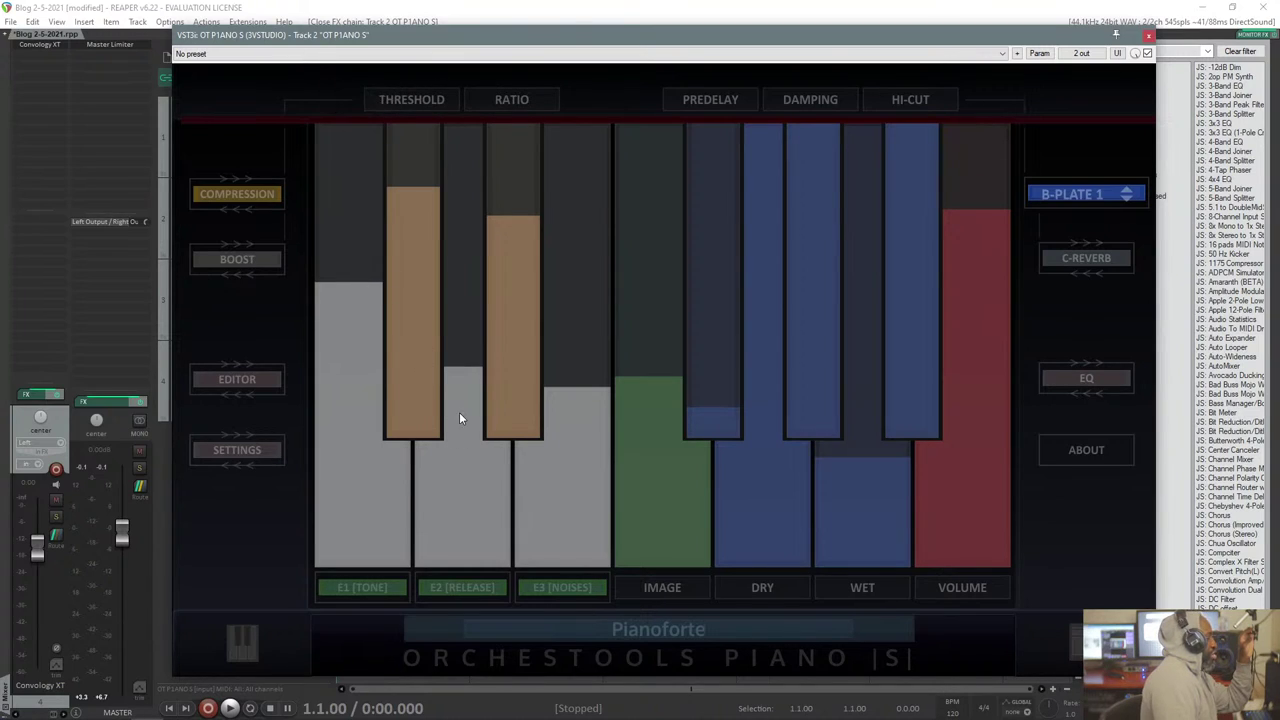
drag(459, 412, 463, 347)
drag(556, 395, 577, 304)
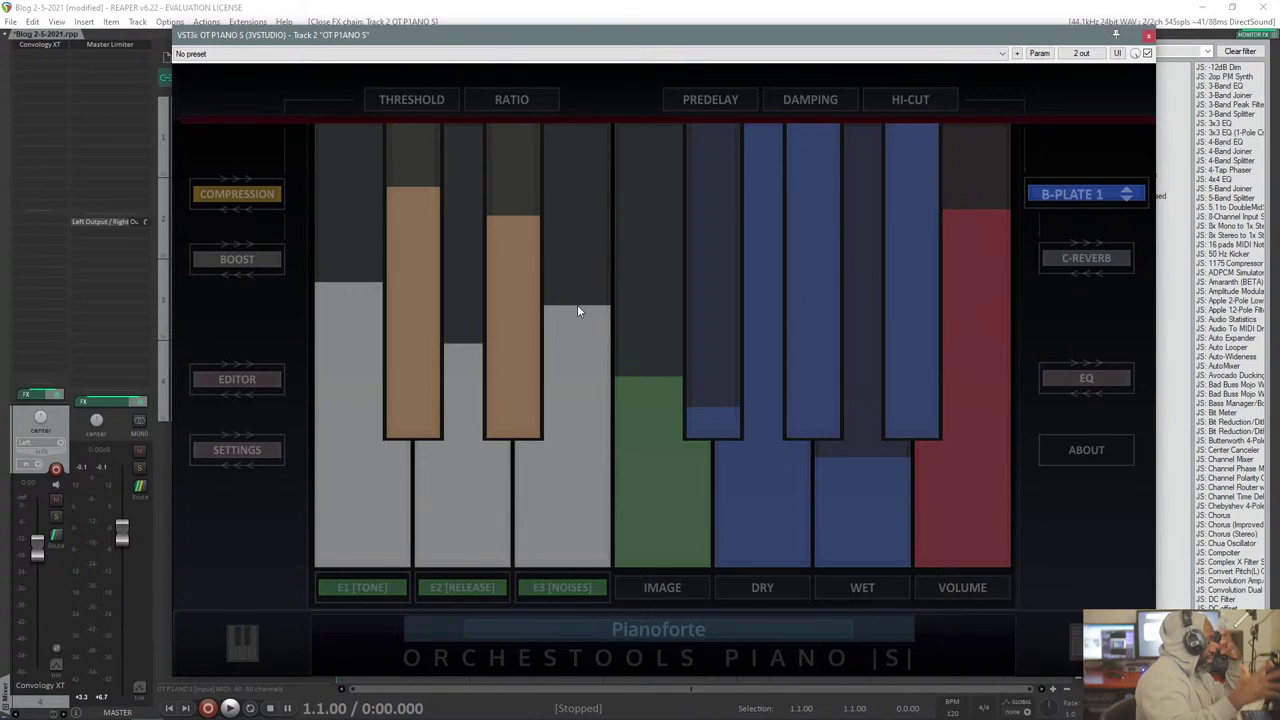
Switch C-Reverb on and adjust its Predelay, Dry, Damping, Wet and Hi-Cut levels, and raise Image, Volume and compression Ratio.
drag(641, 418, 636, 297)
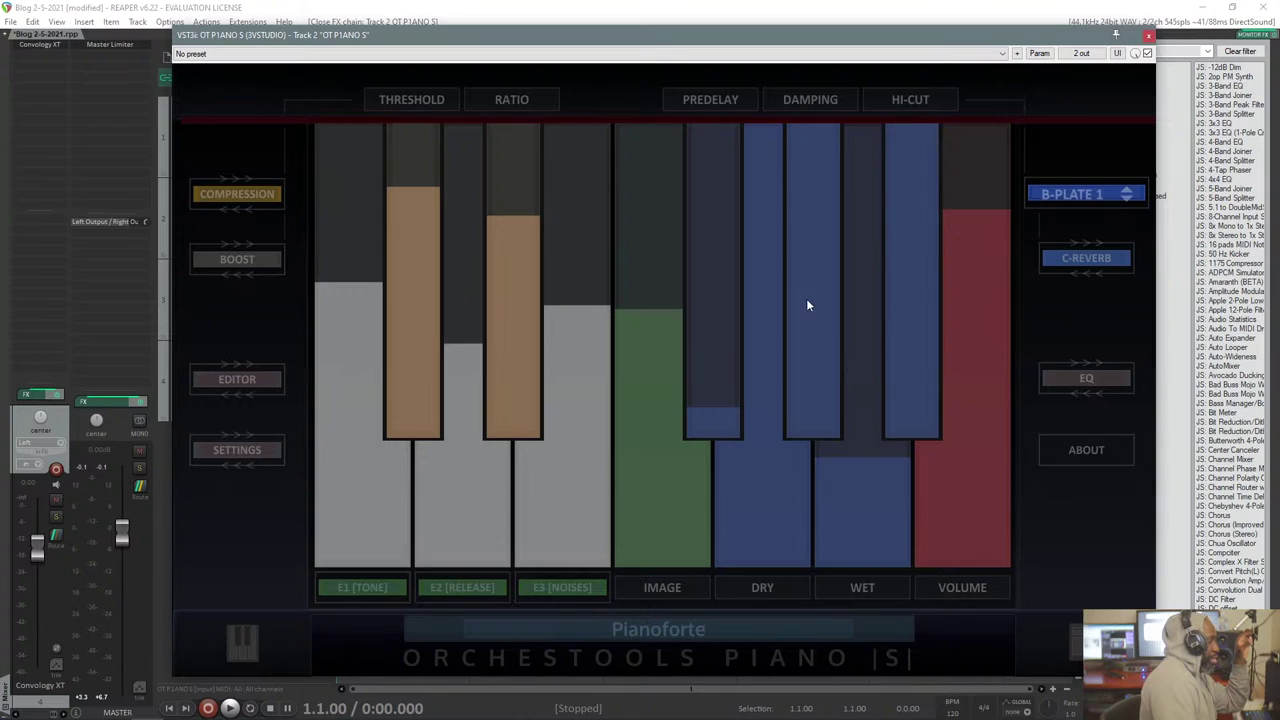
drag(711, 308, 771, 277)
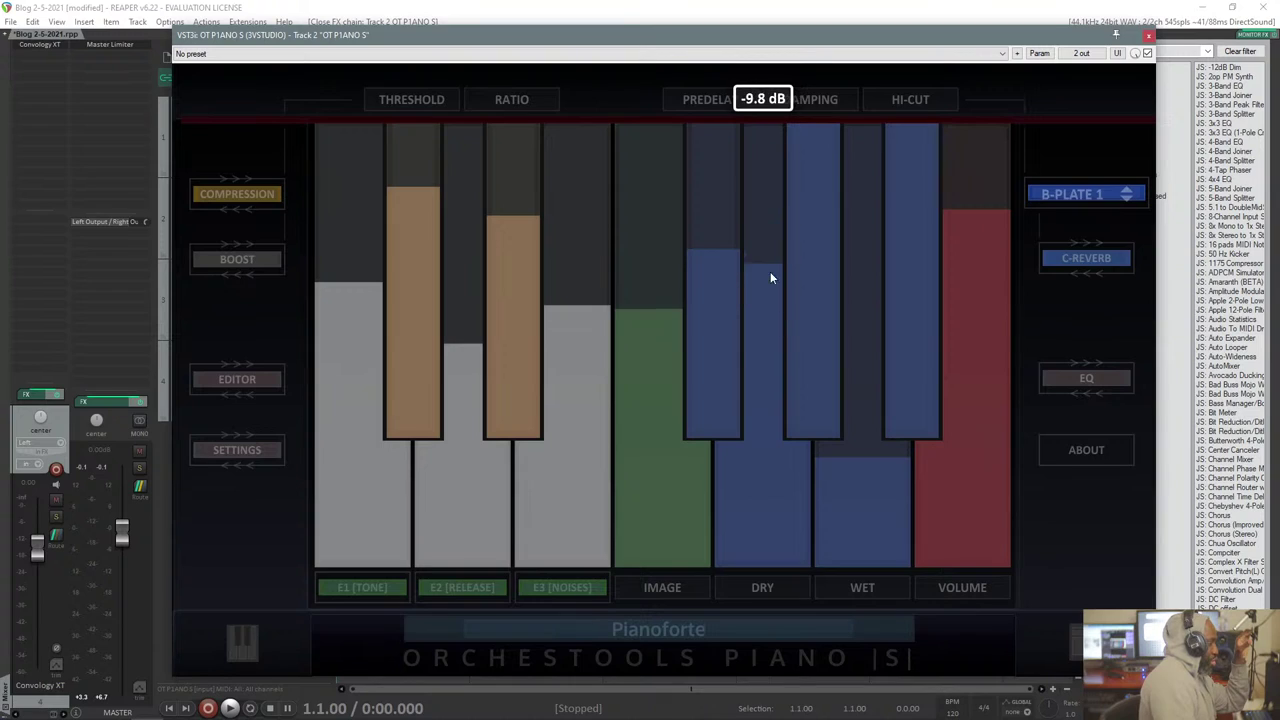
drag(848, 420, 899, 178)
drag(970, 277, 975, 168)
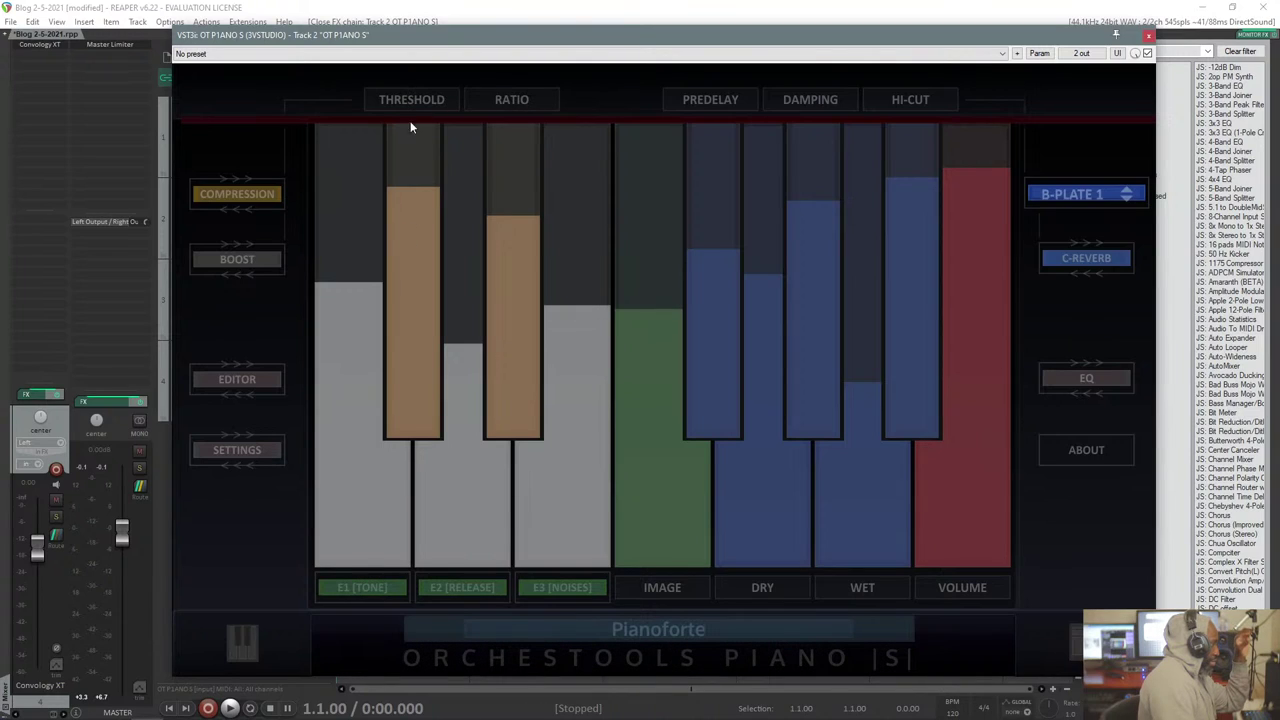
mouse_move(538, 200)
mouse_down()
mouse_move(531, 166)
mouse_move(517, 208)
mouse_up()
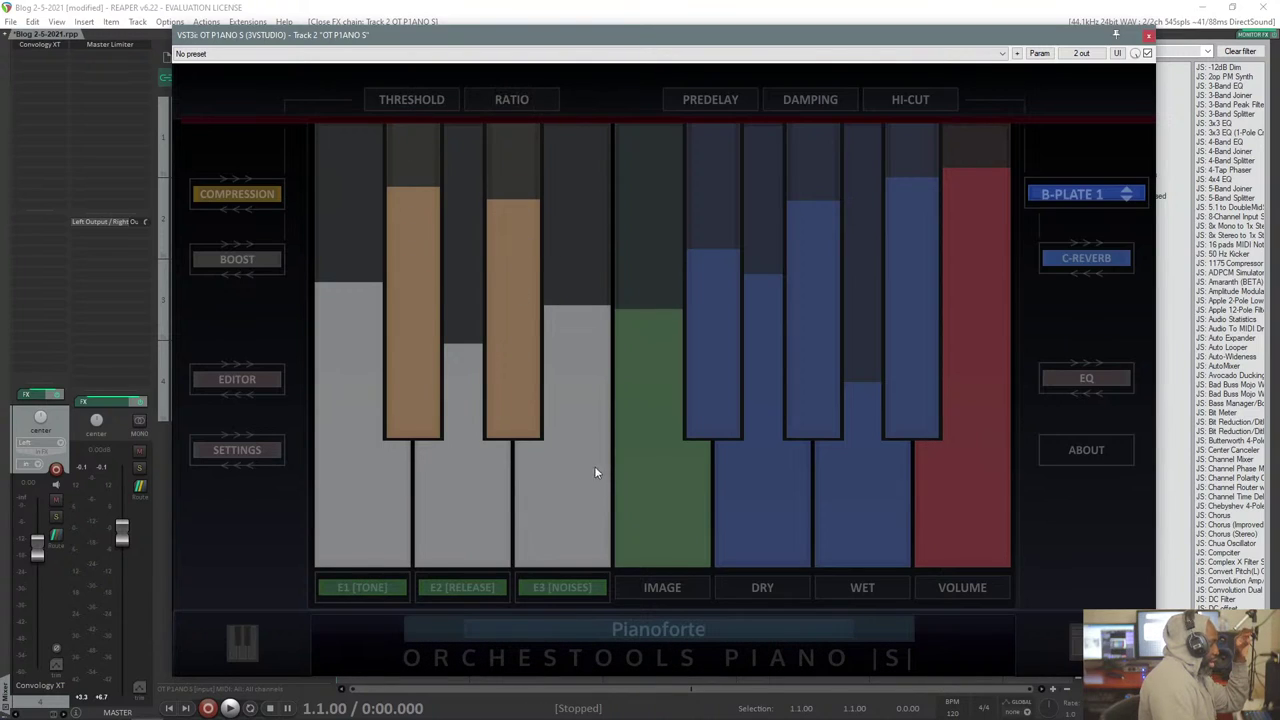
drag(597, 471, 597, 306)
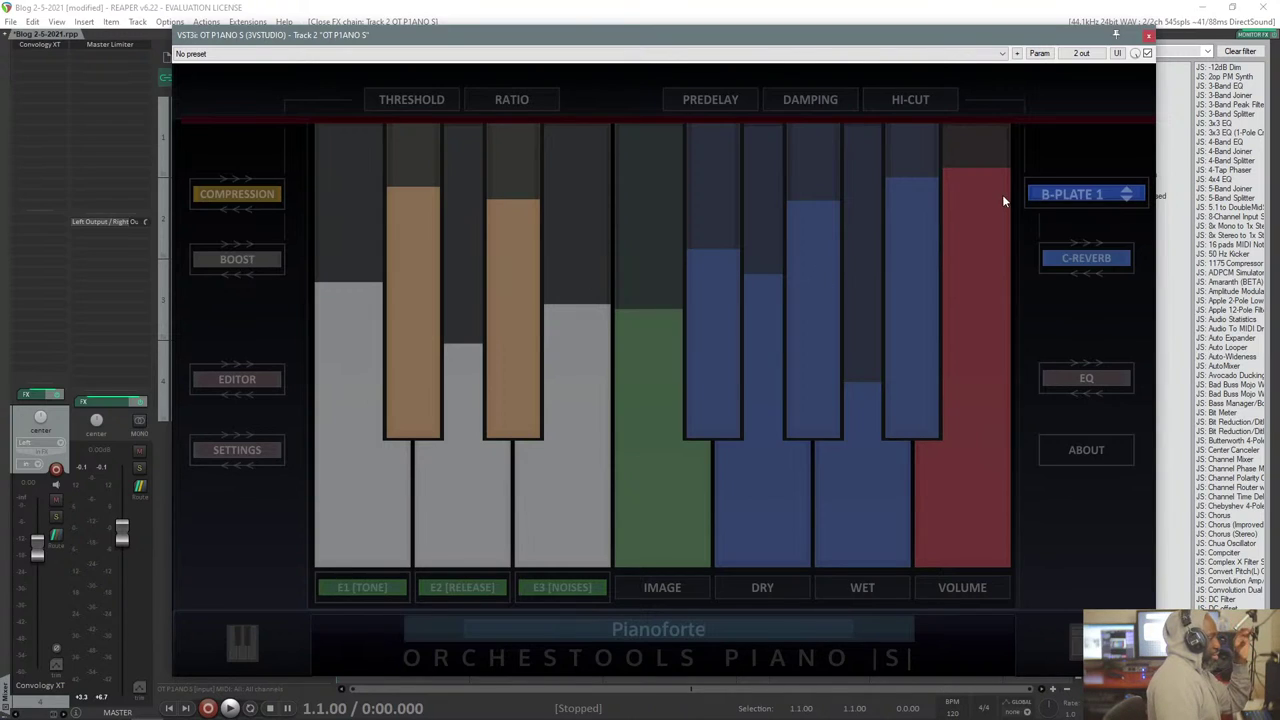
View the available convolution reverb types and the EQ curve, close both and shift the plug-in window slightly.
click(1059, 193)
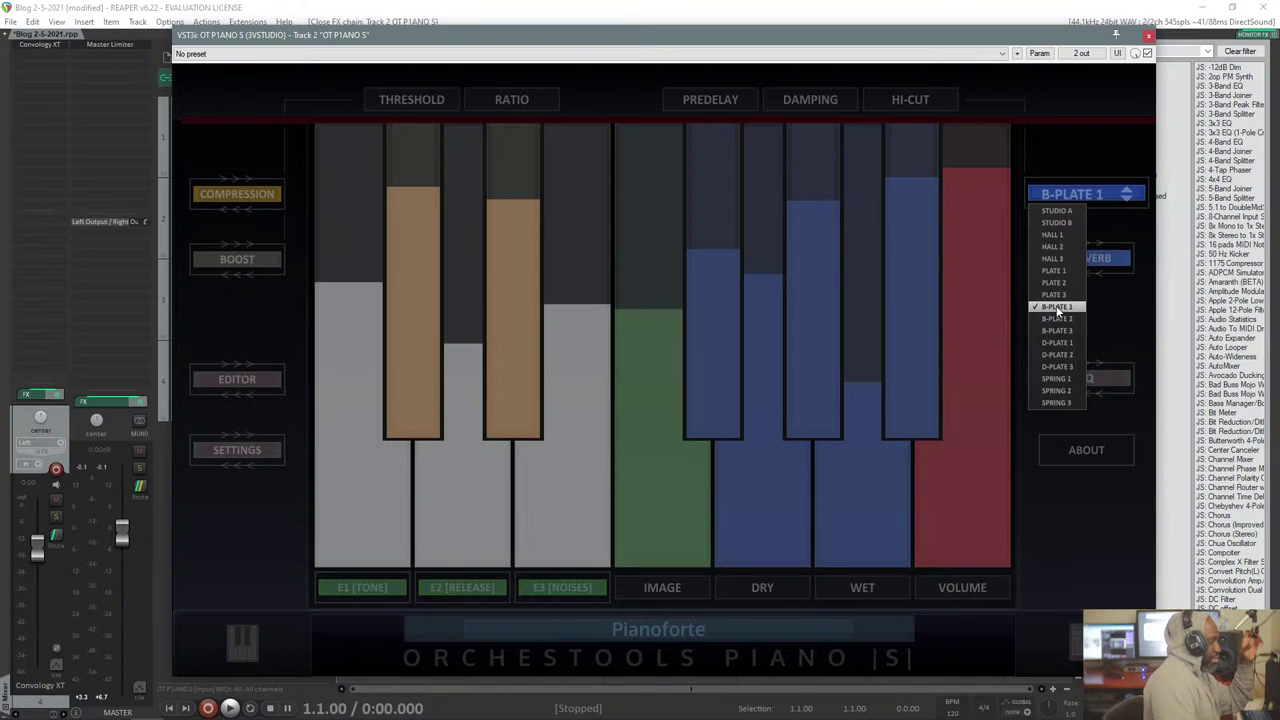
click(1079, 188)
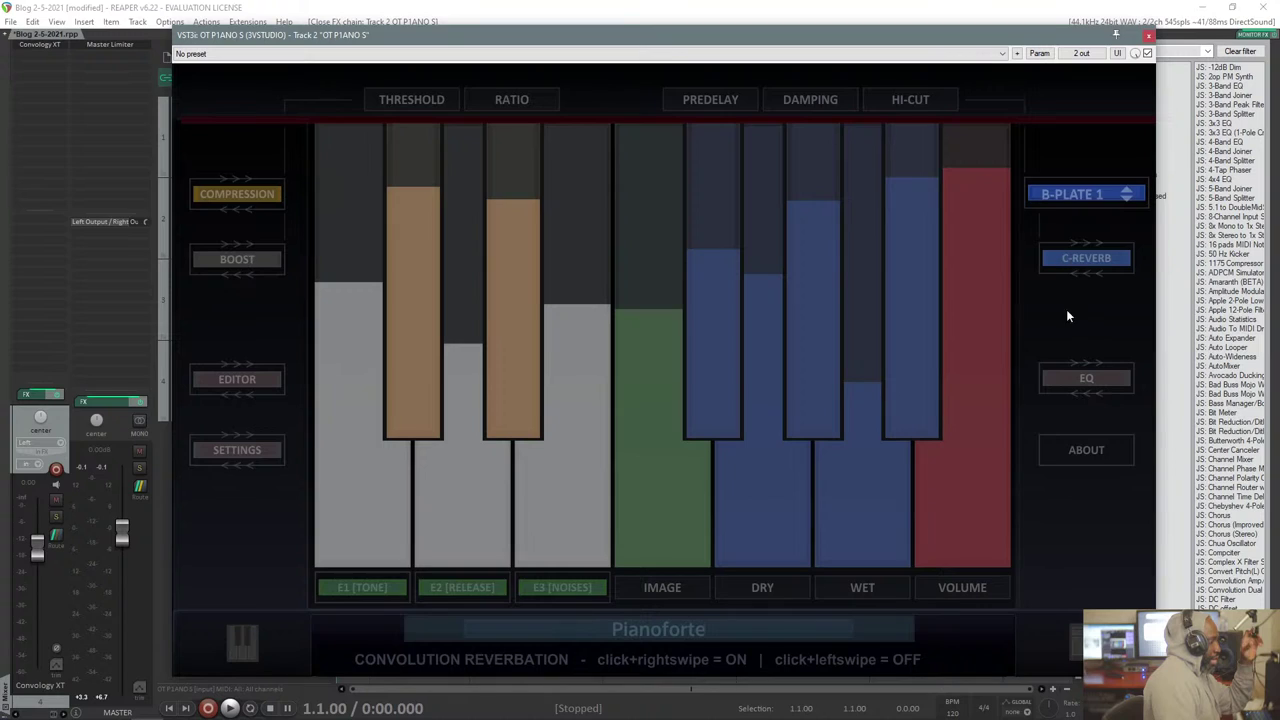
click(1094, 380)
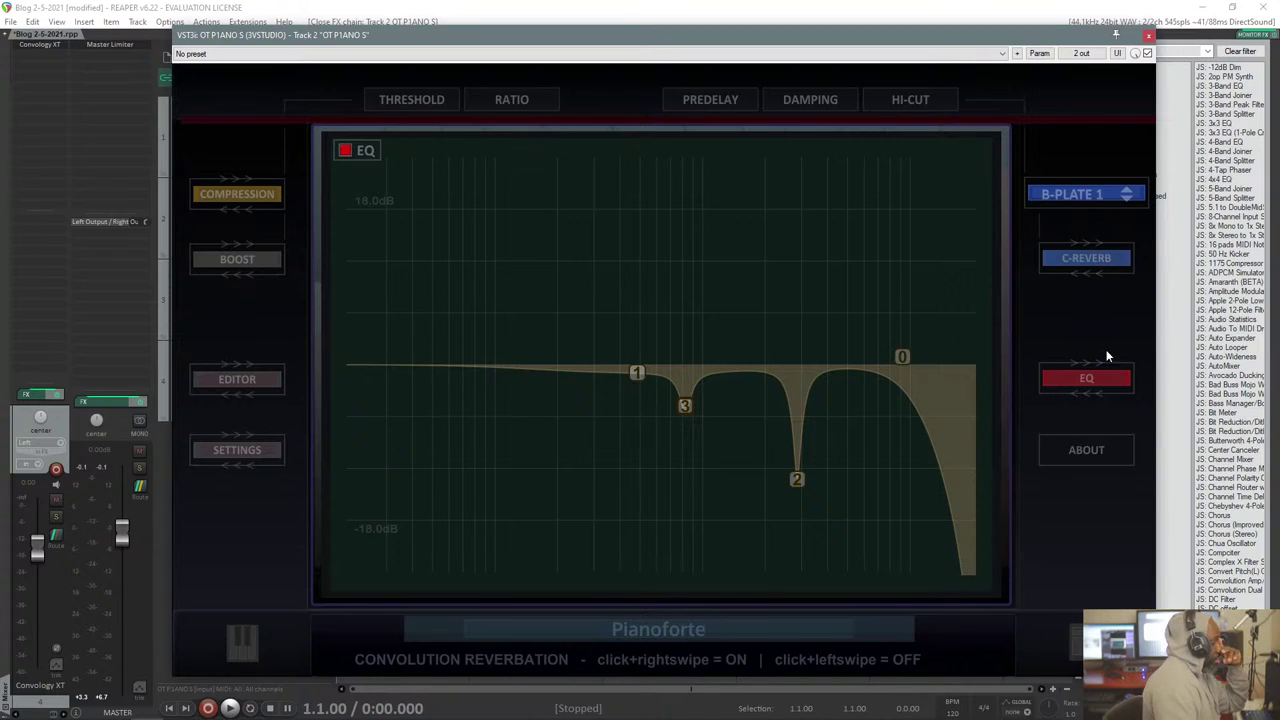
click(1077, 384)
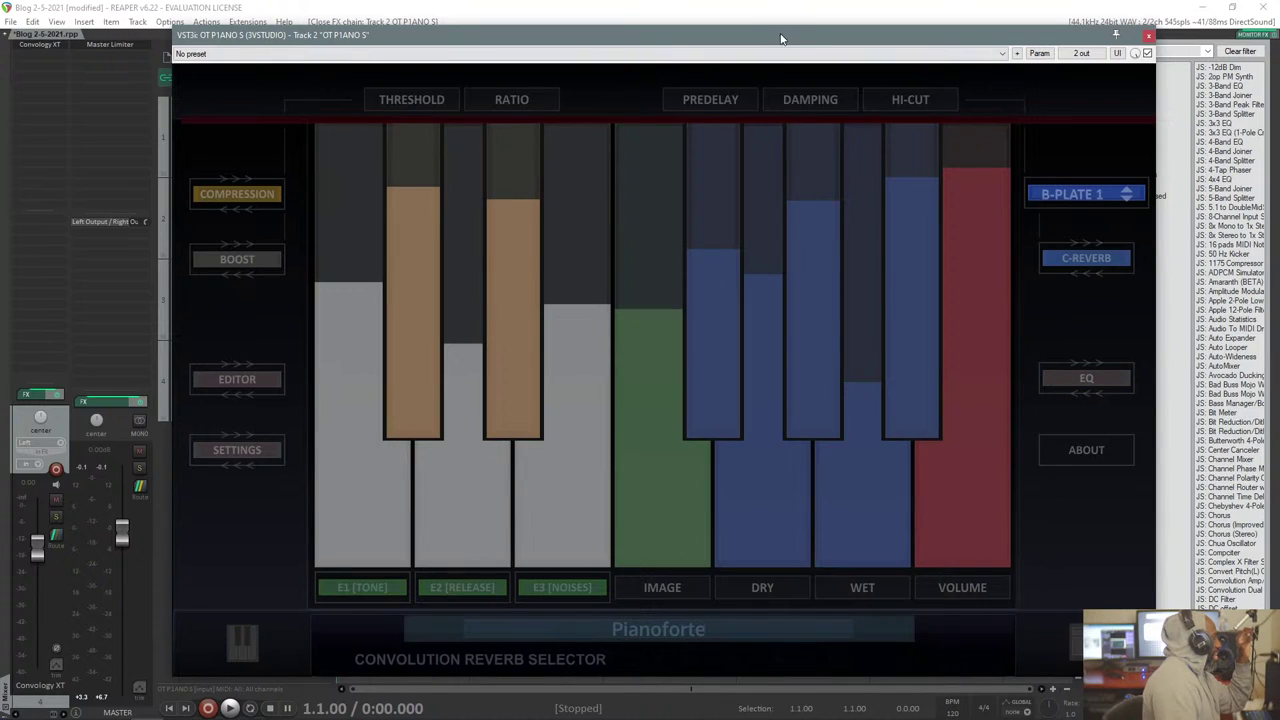
drag(782, 38, 766, 34)
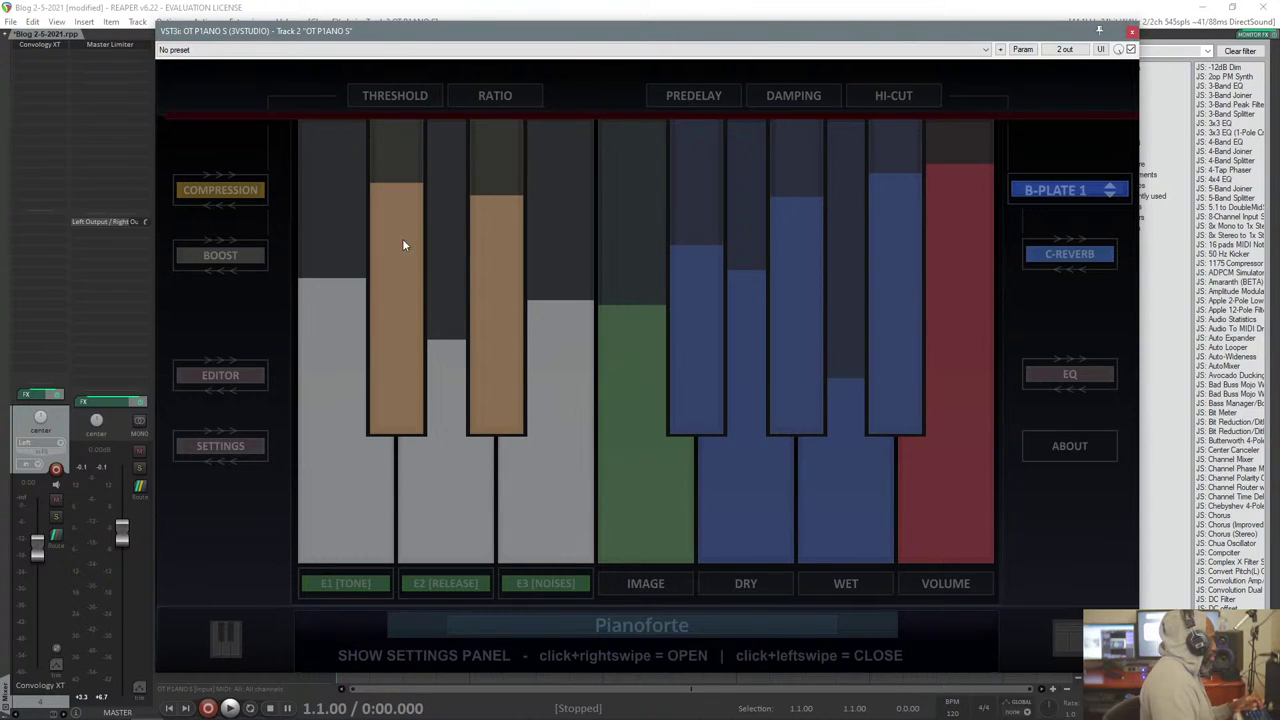
Load the Dark Piano preset from the 1 CLASSIC category, close the preset browser and raise the Volume.
click(644, 623)
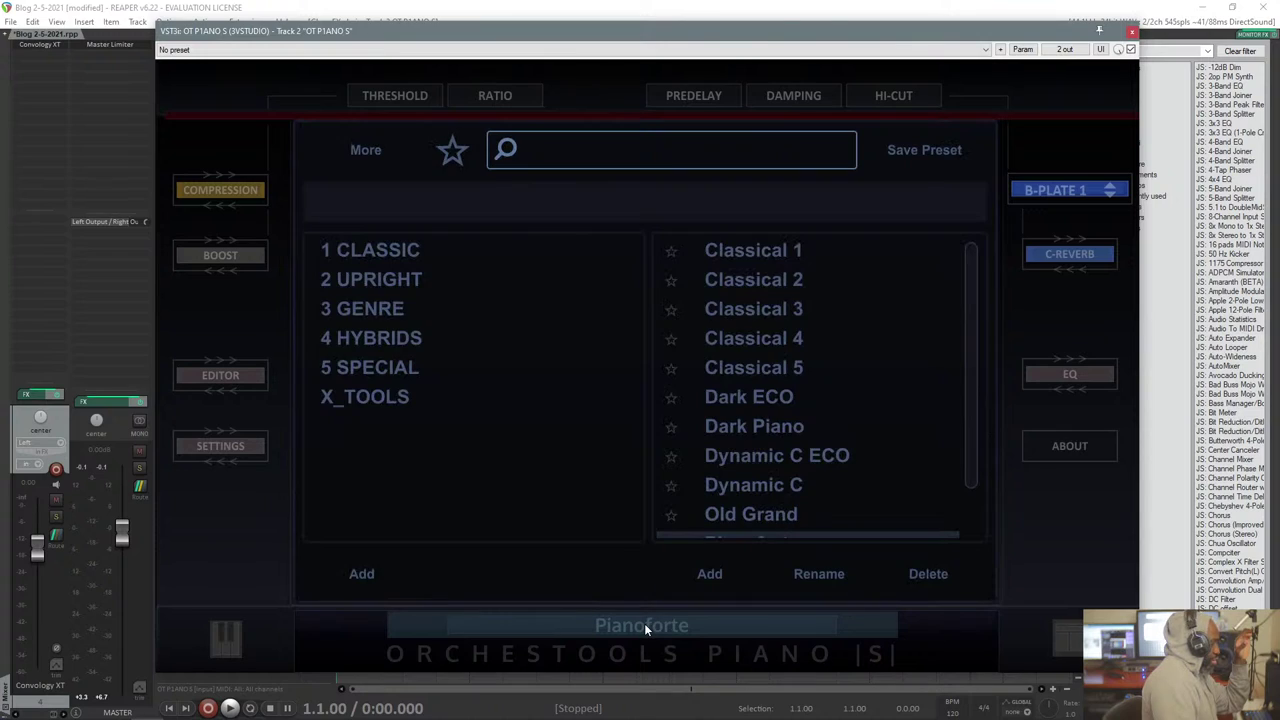
click(360, 251)
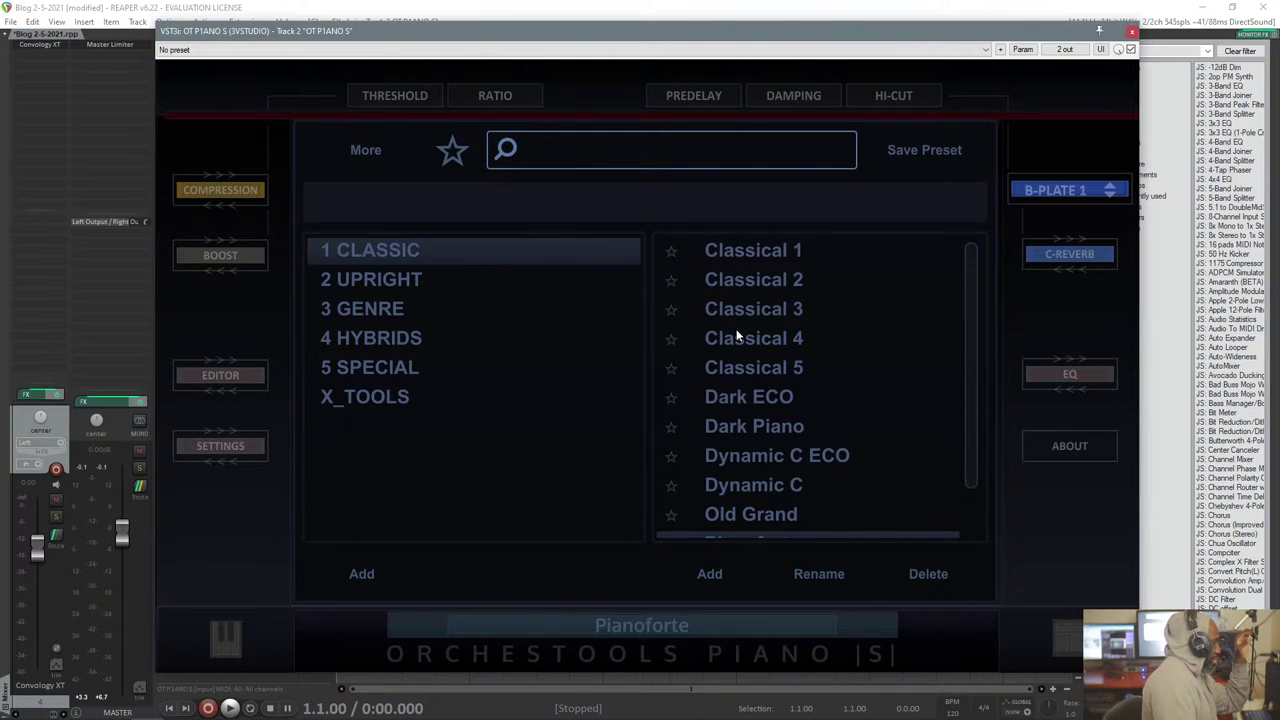
click(747, 430)
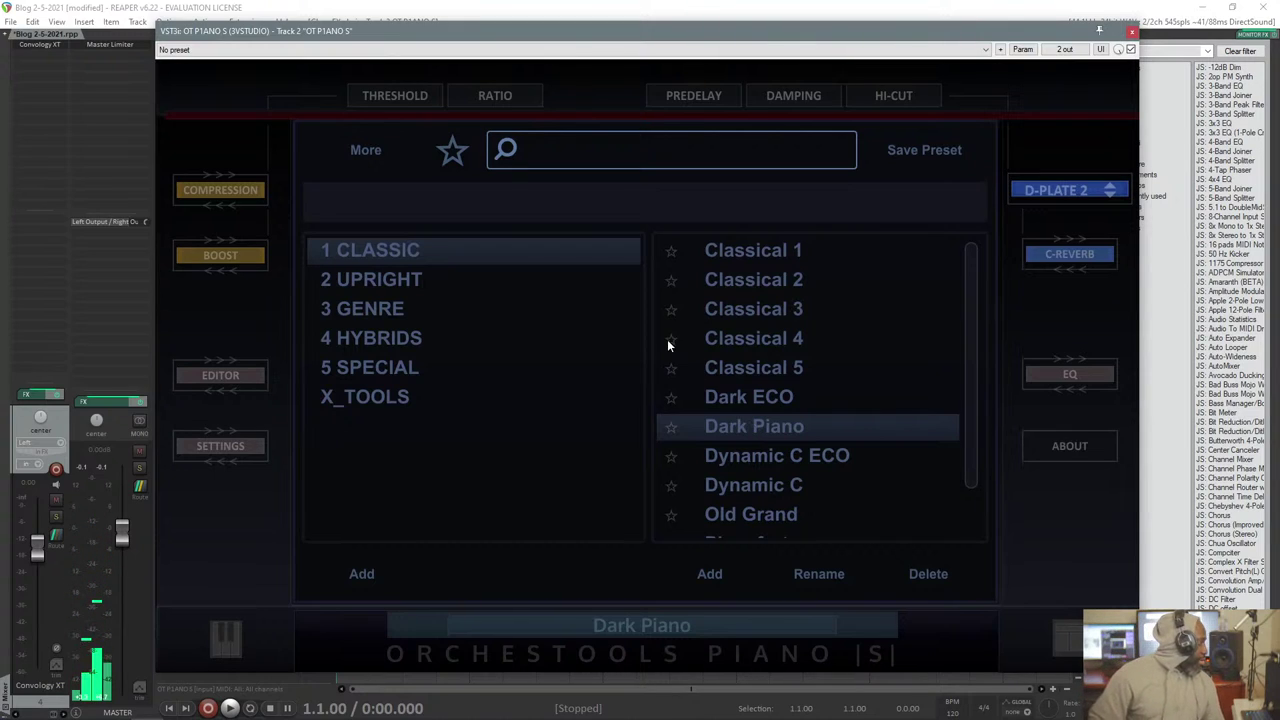
click(663, 628)
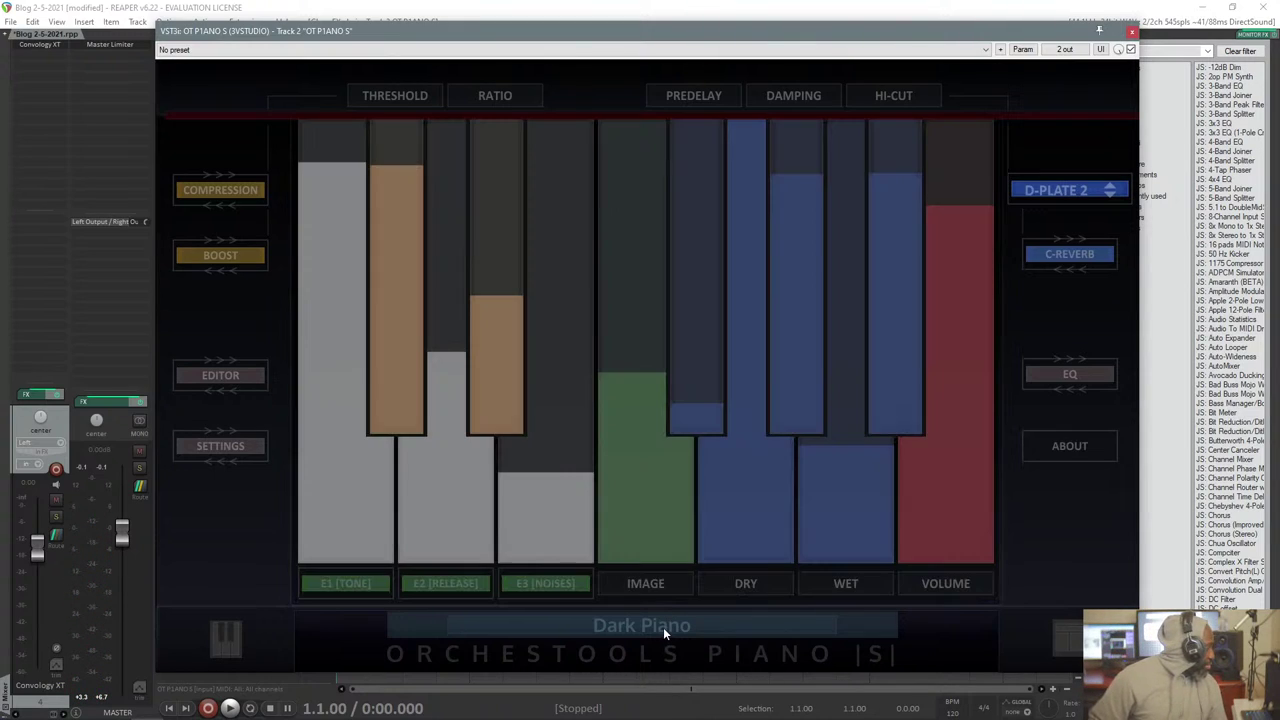
drag(931, 215, 942, 139)
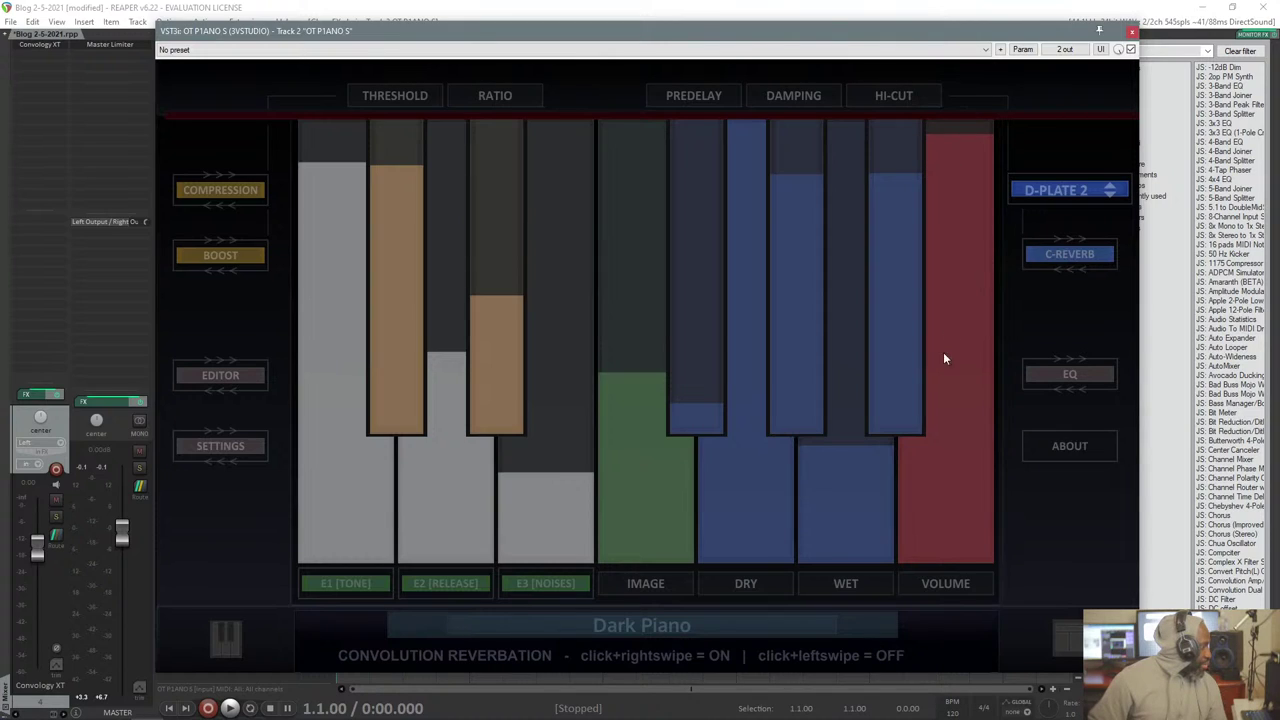
Audition the Classical 5, Old Grand and Sensitive Mellow presets from 1 CLASSIC, returning to Classical 5.
click(780, 622)
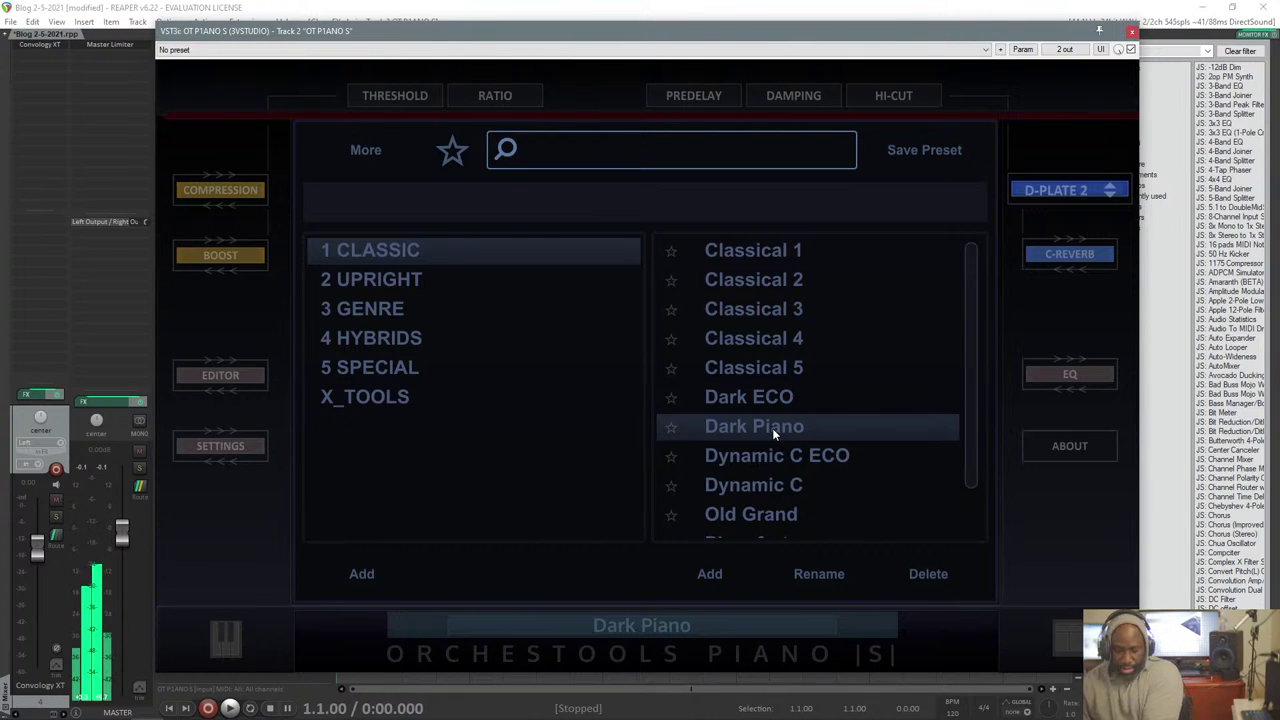
click(718, 368)
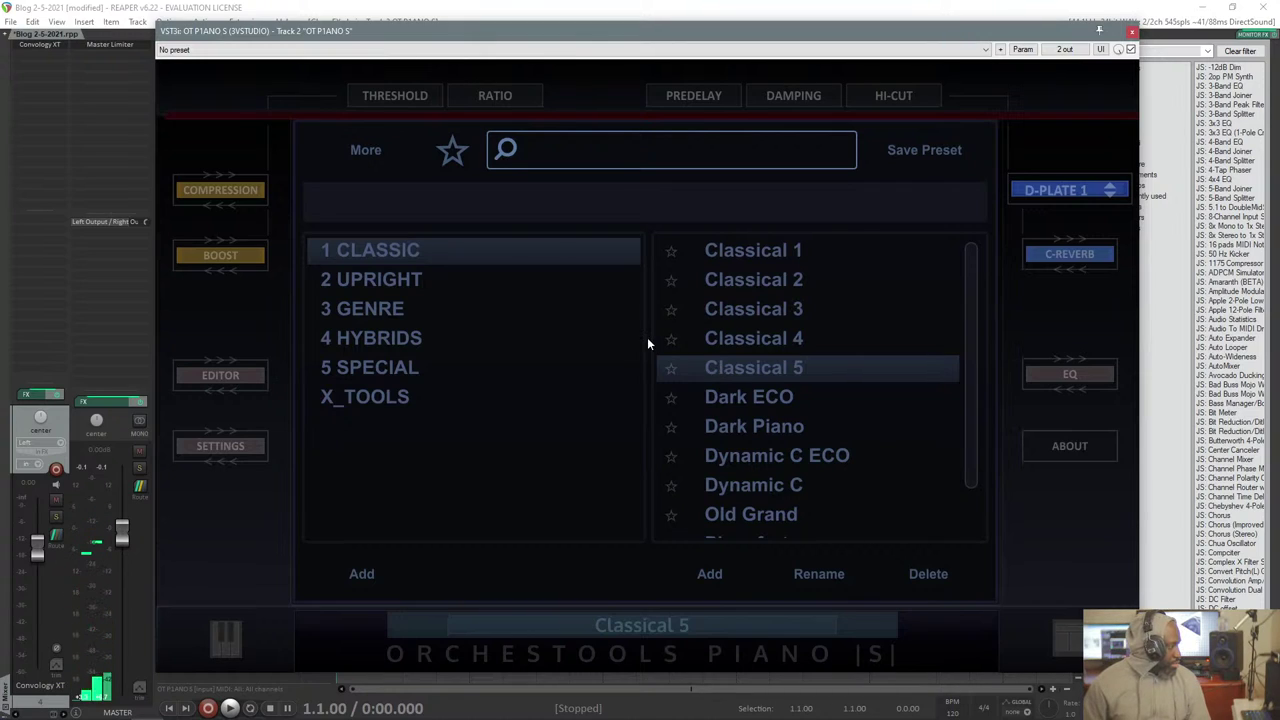
scroll(725, 368, down, 1)
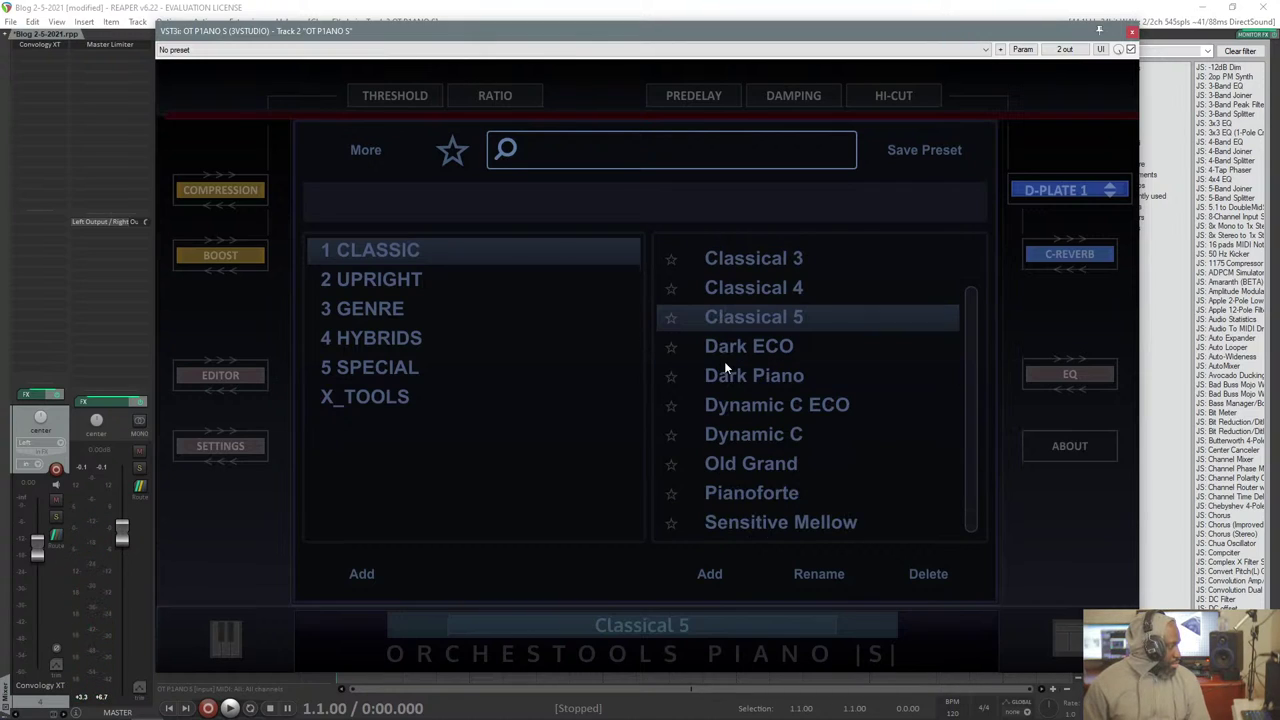
click(734, 474)
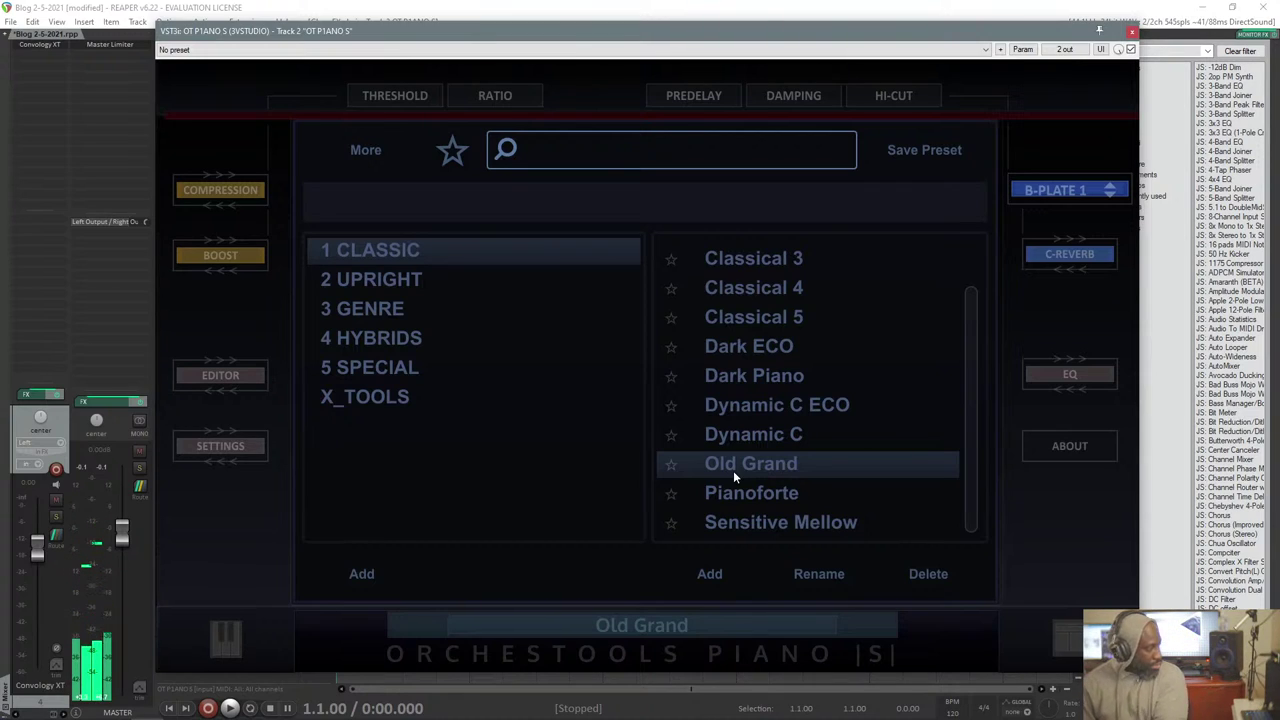
click(723, 523)
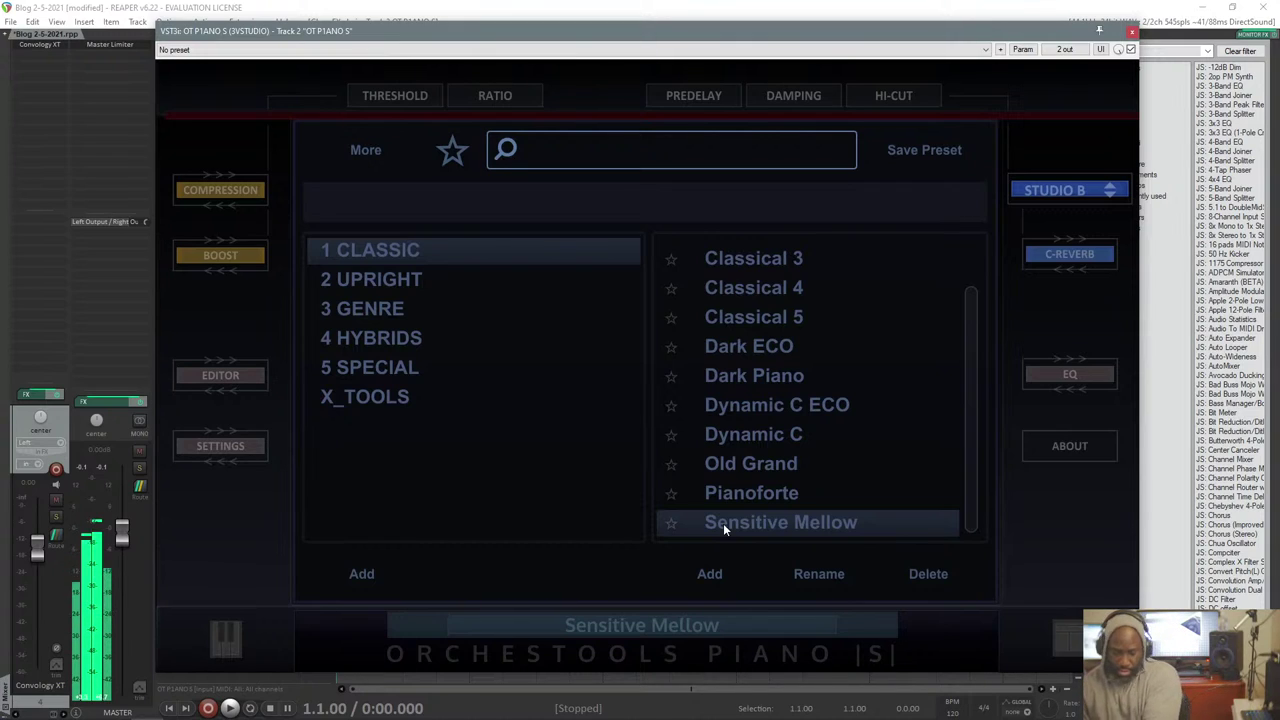
scroll(739, 442, up, 2)
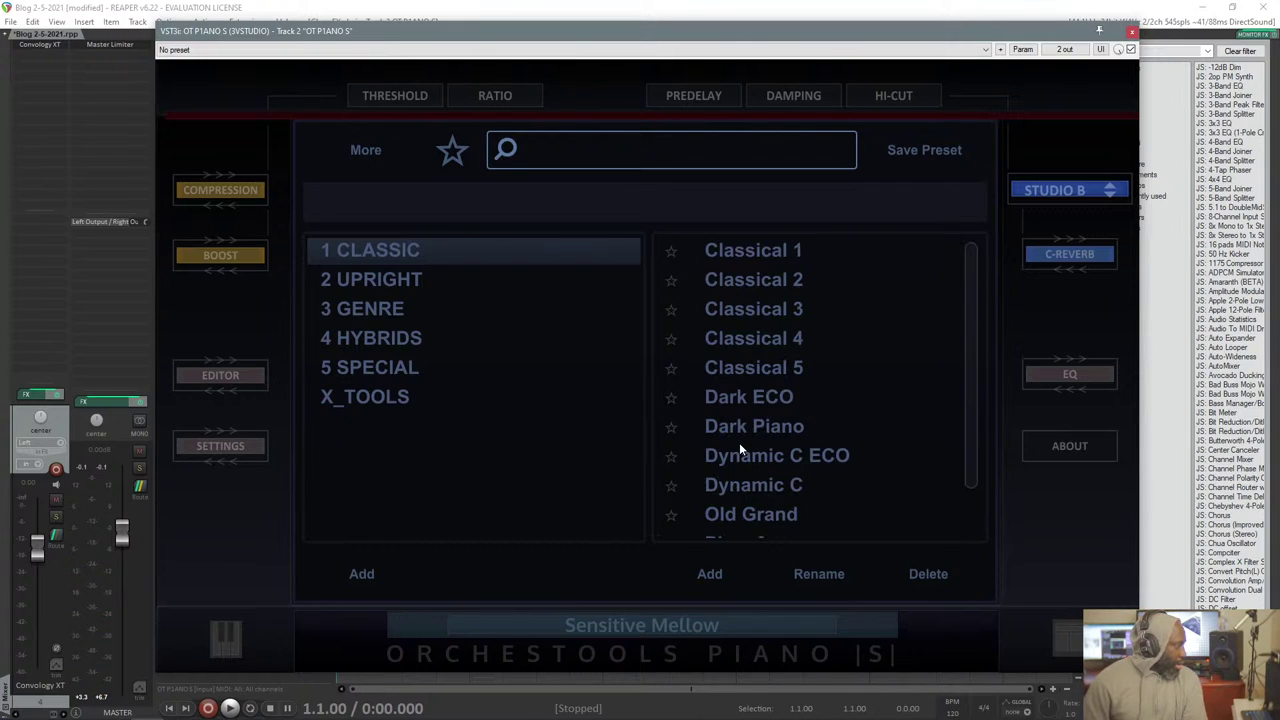
click(755, 370)
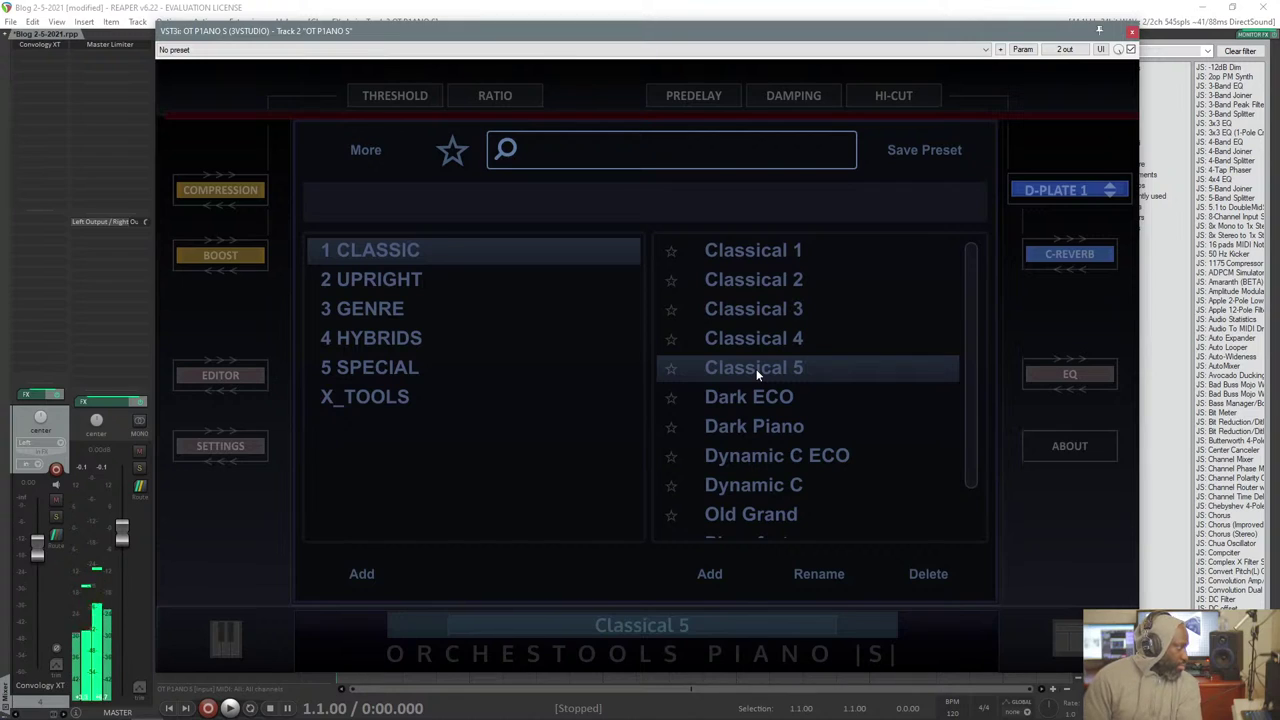
Audition Drama Queen from the 2 UPRIGHT category and Dark Pop and Old Pops from 3 GENRE.
click(390, 281)
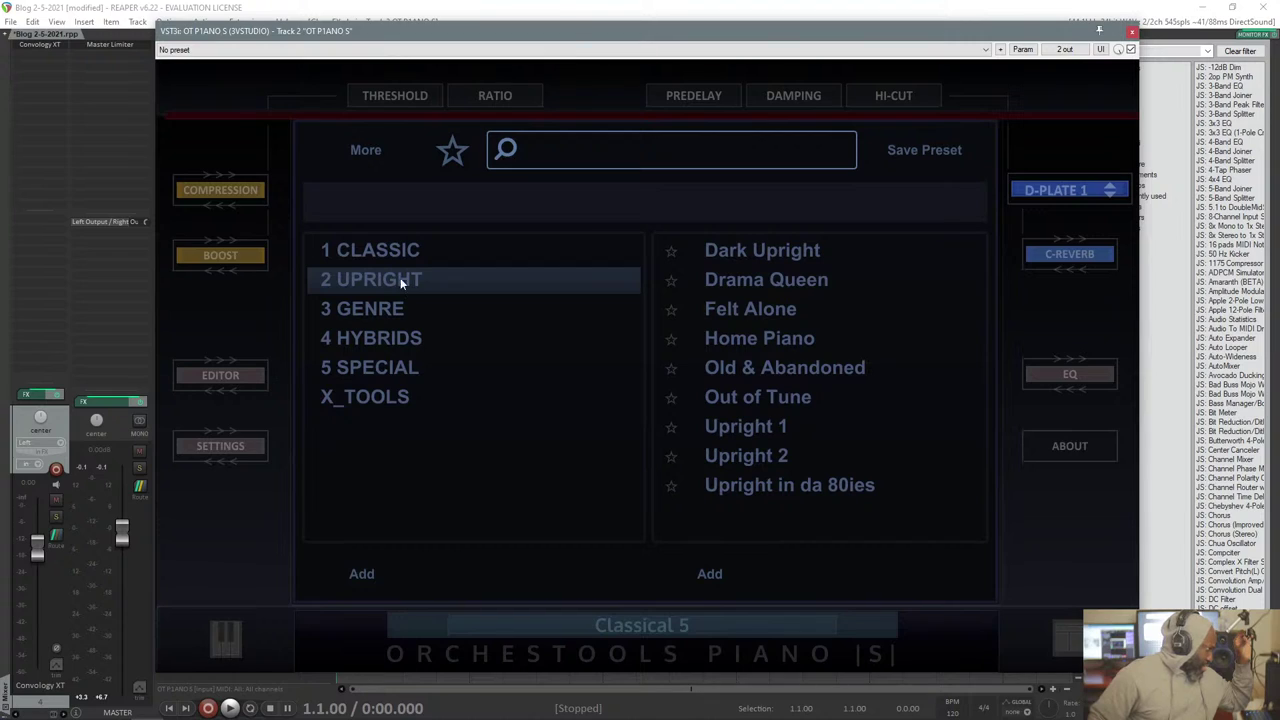
click(720, 276)
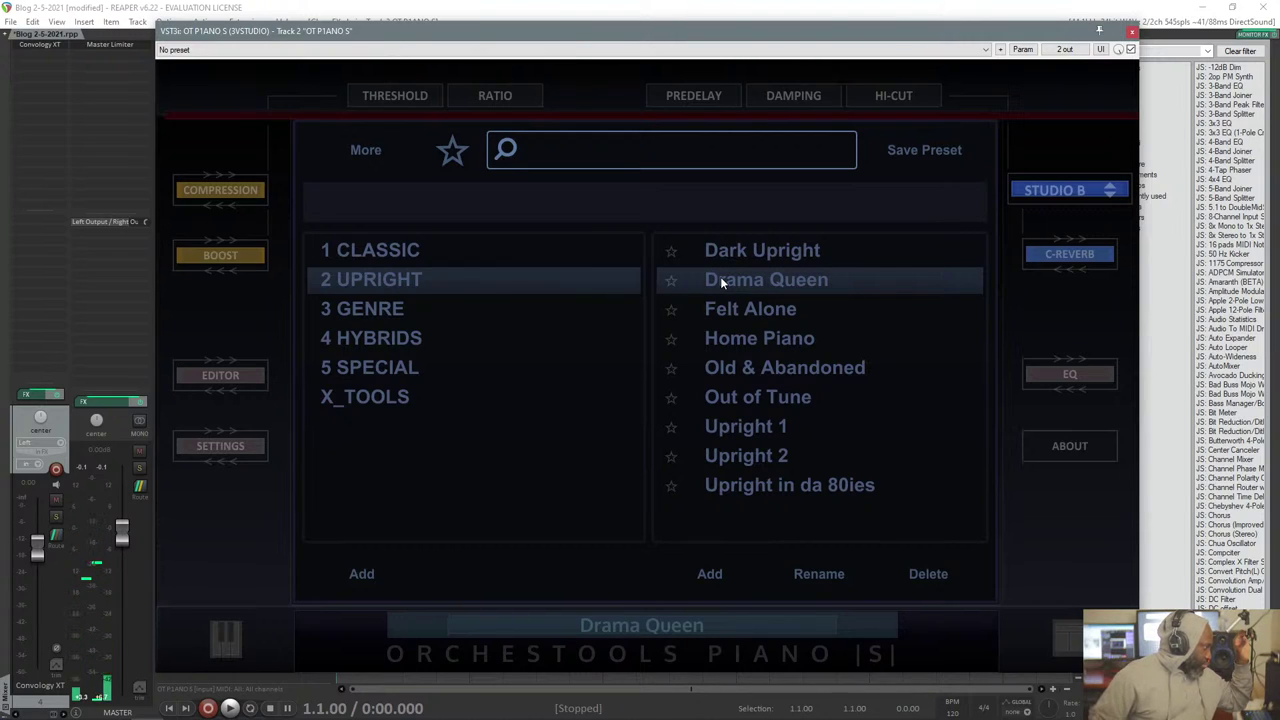
click(430, 316)
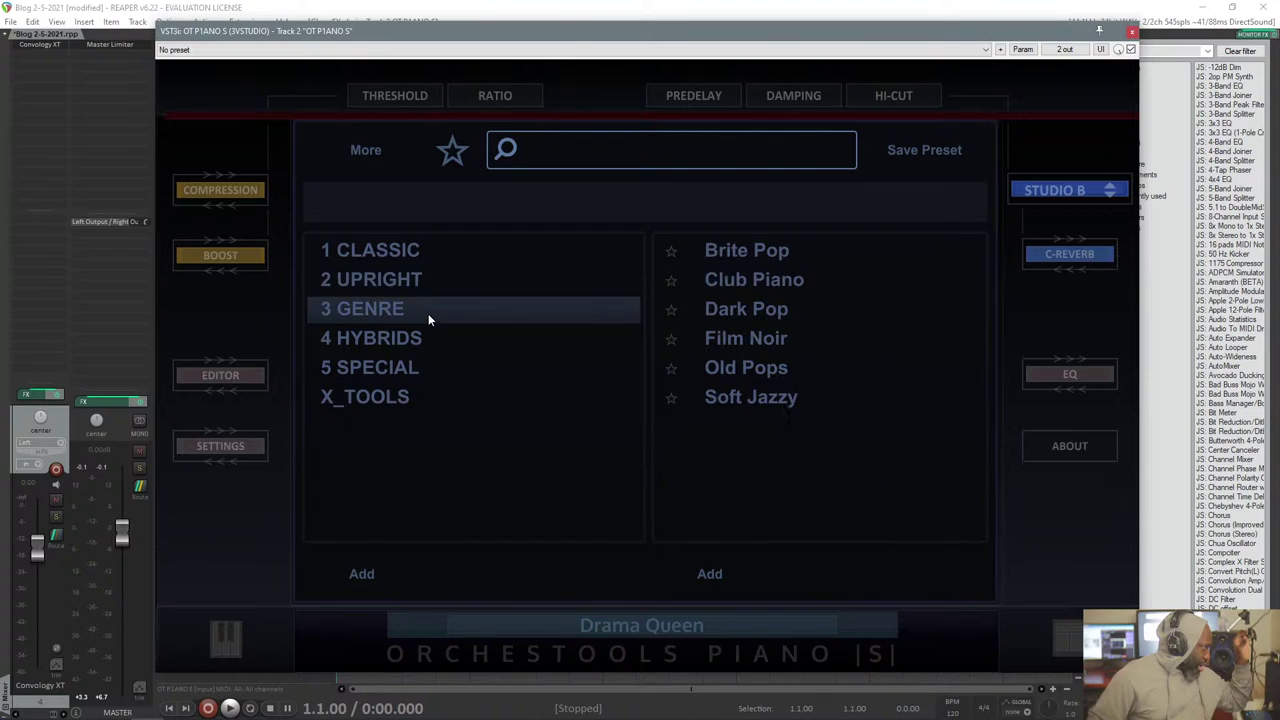
click(770, 316)
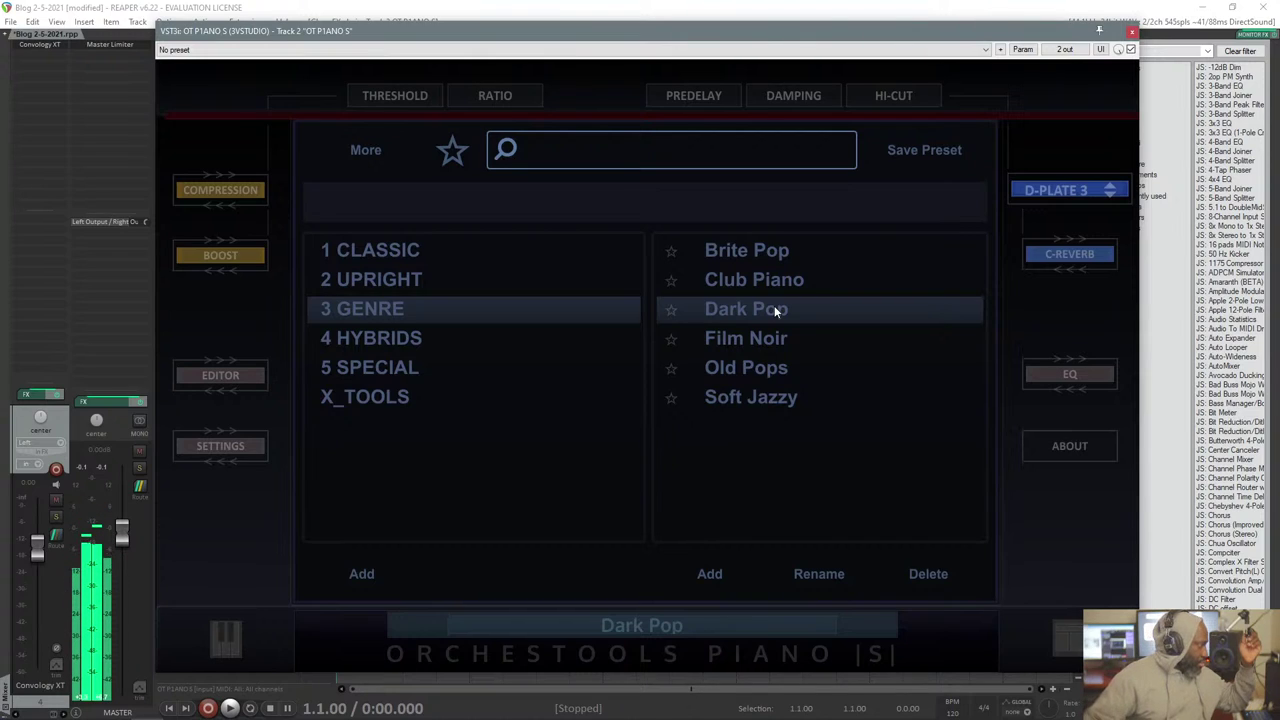
click(785, 367)
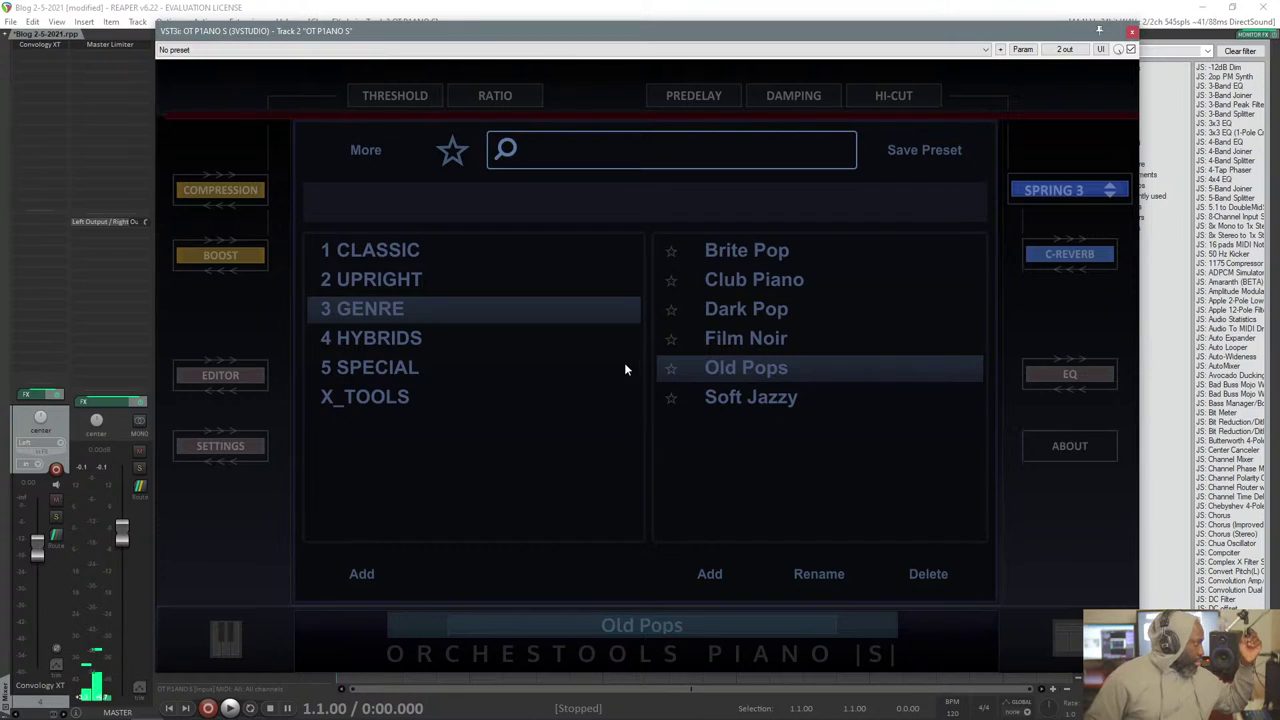
Audition Jumanji and Eastern Vibes from 5 SPECIAL, view the X_TOOLS presets and close the OT P1ANO S window.
click(423, 372)
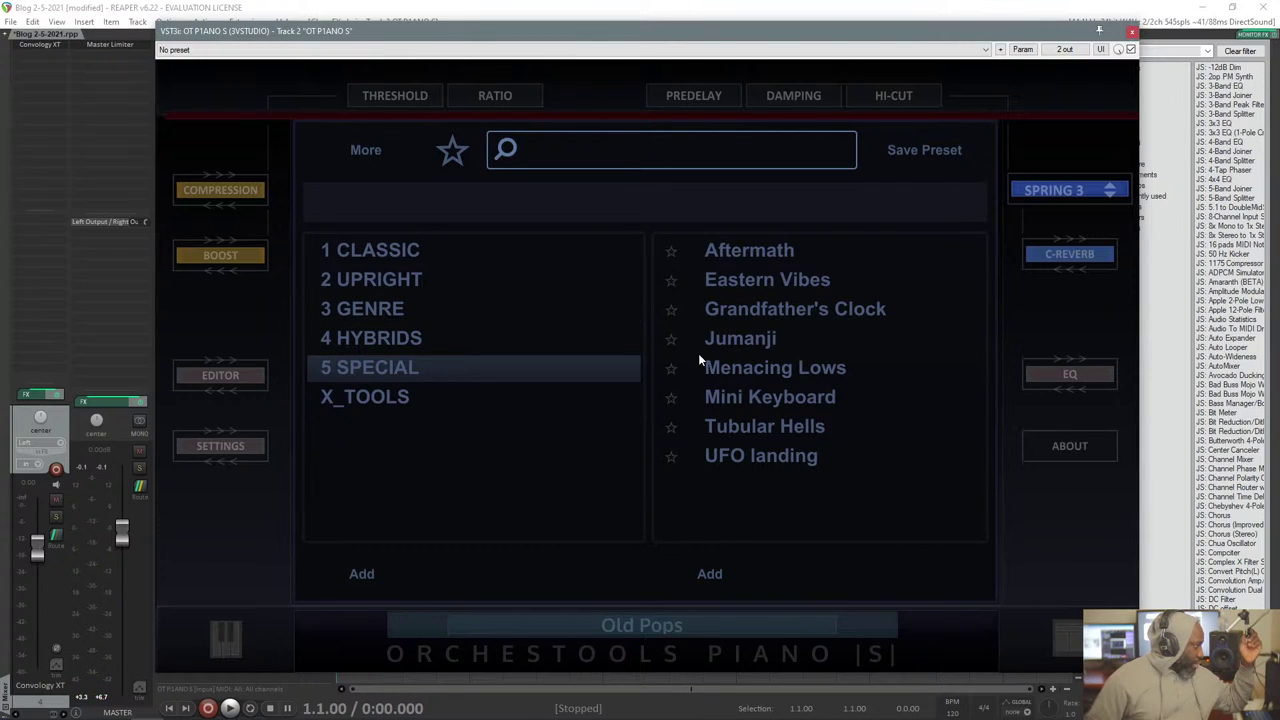
click(746, 346)
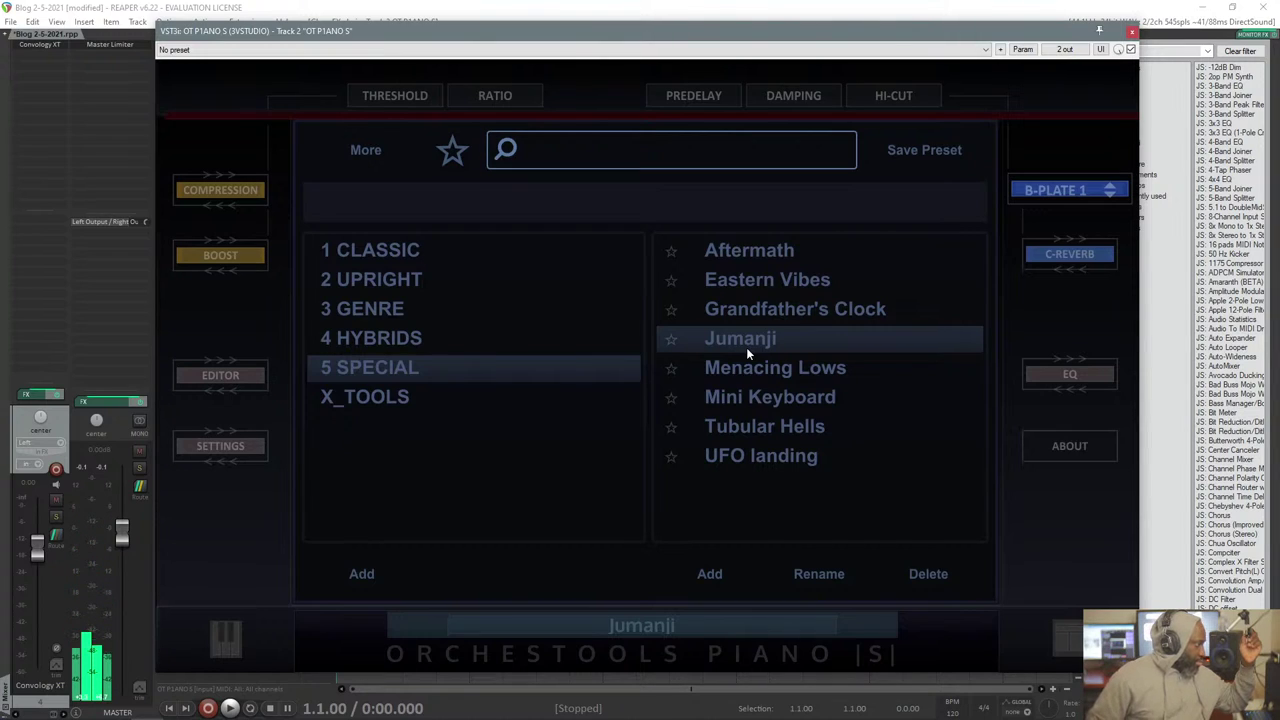
click(764, 288)
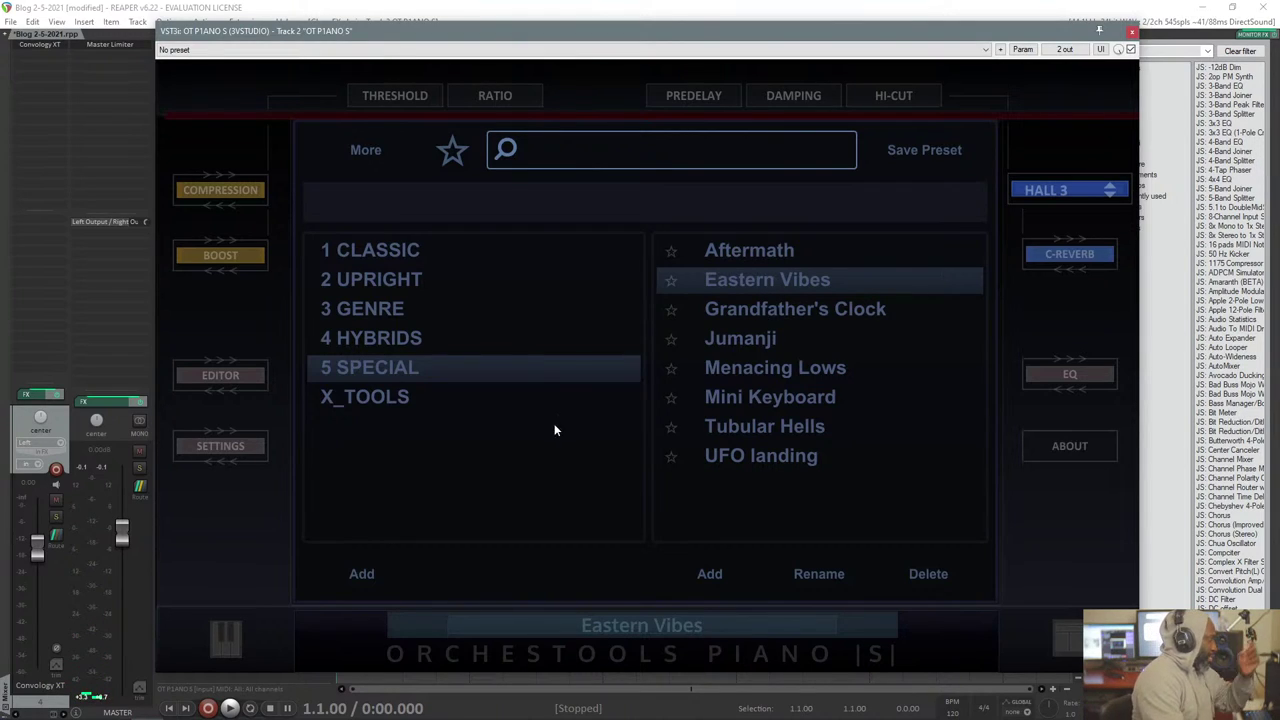
click(402, 398)
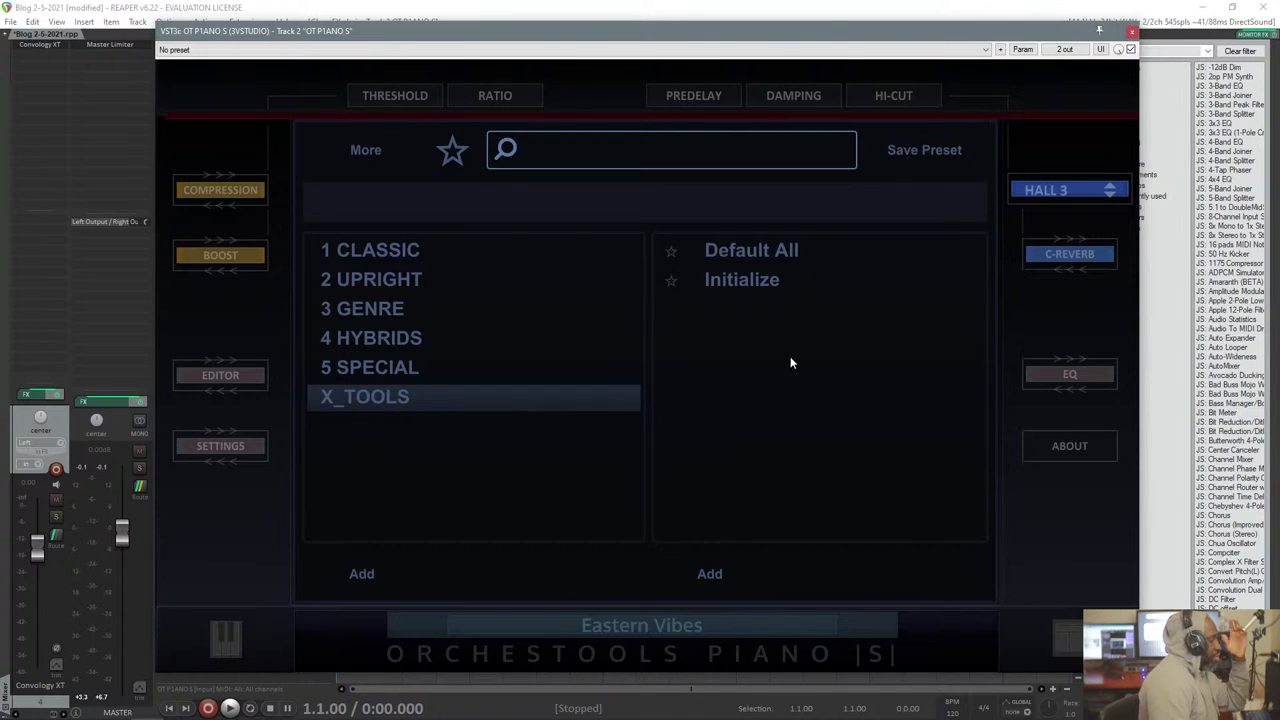
click(1134, 34)
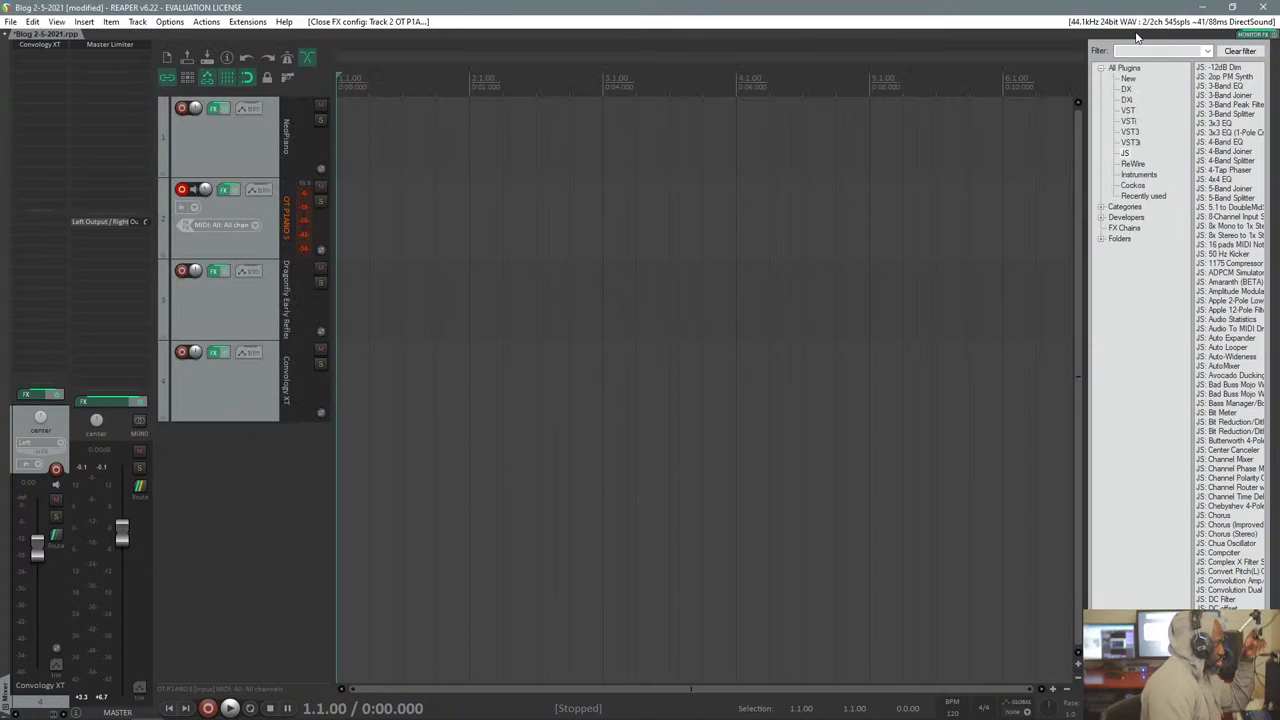
Disarm the OT P1ANO S track and open the FX chain of track 3 with the Dragonfly reverbs.
click(181, 189)
click(215, 237)
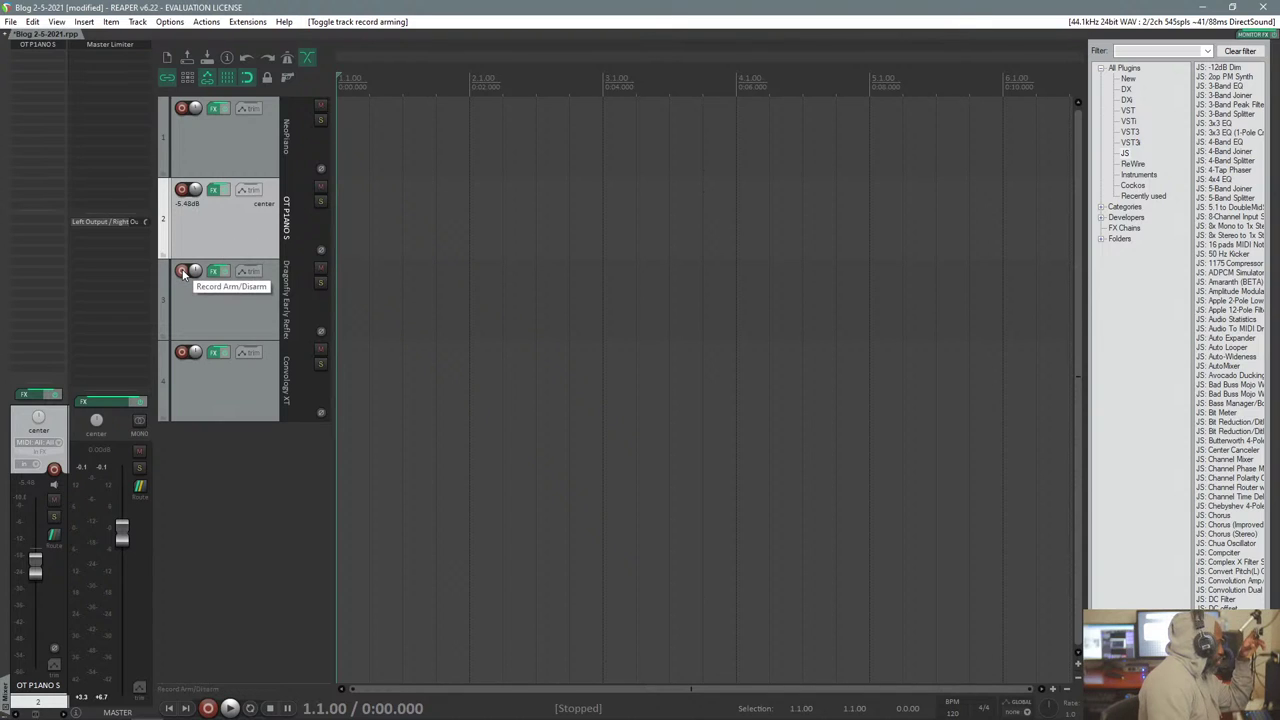
click(213, 276)
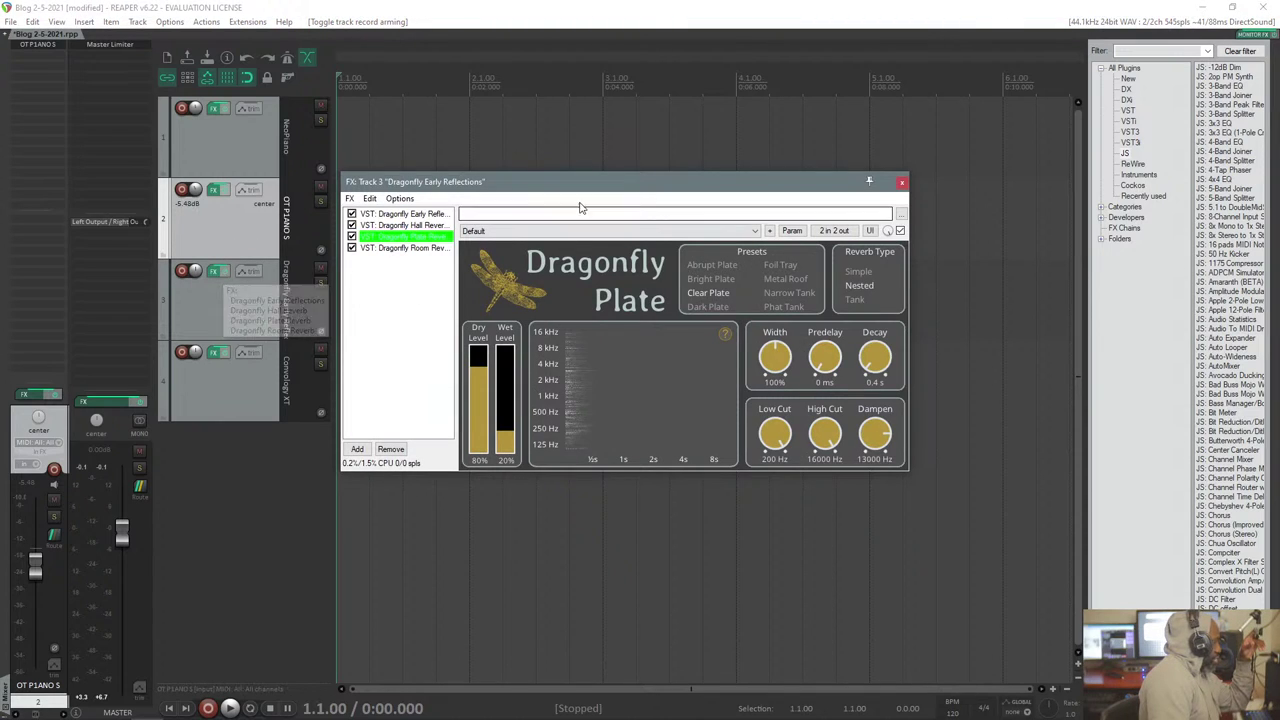
drag(577, 180, 645, 156)
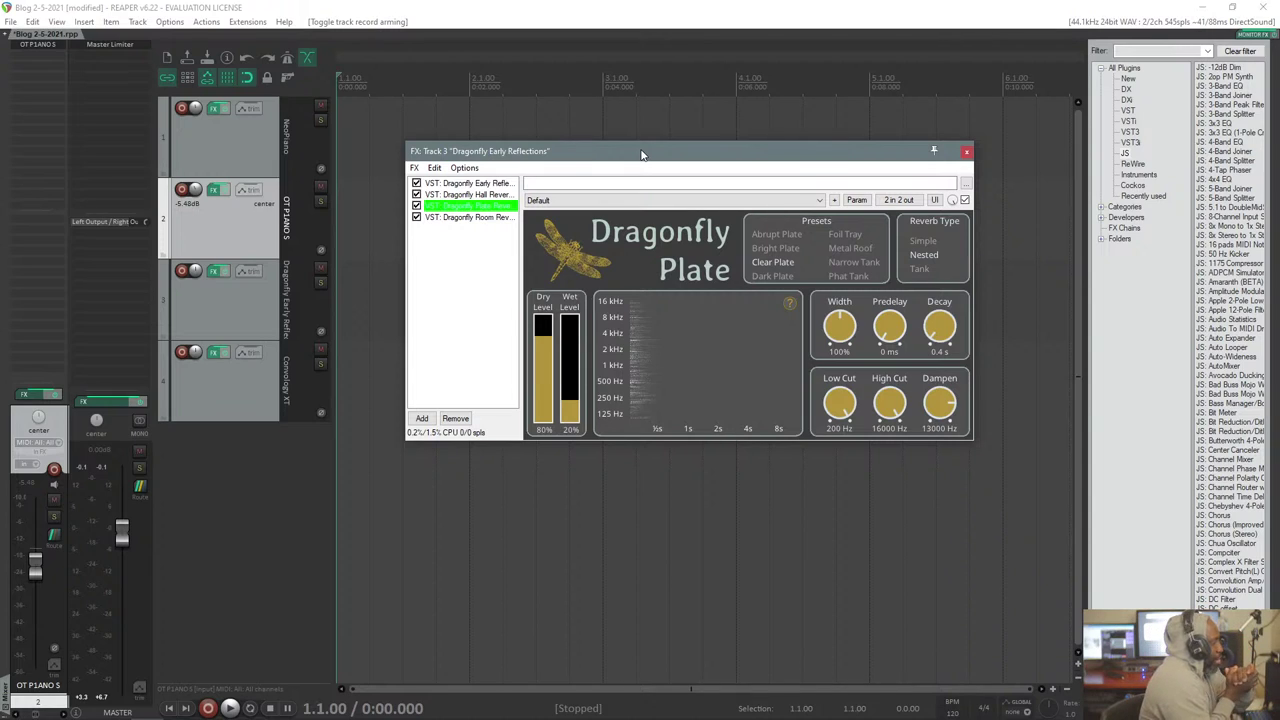
View Dragonfly Early Reflections in a floating window, close it and show Dragonfly Hall Reverb in the FX chain.
double_click(488, 184)
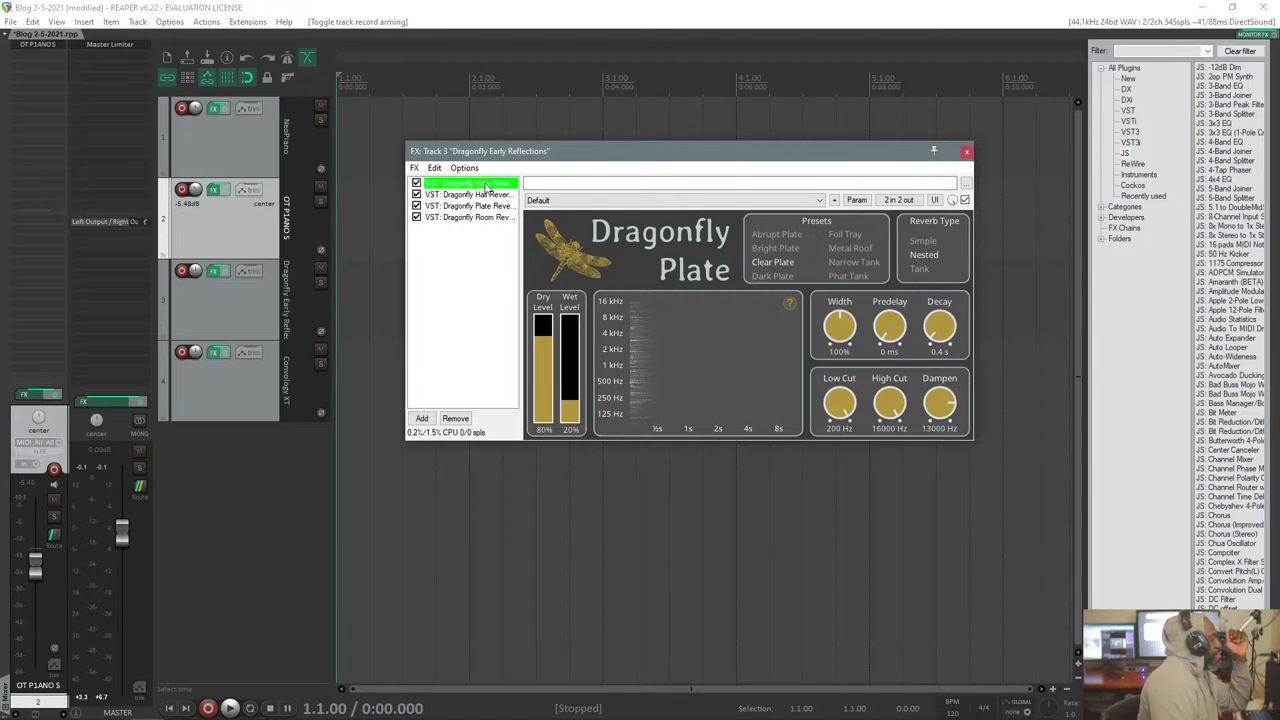
drag(705, 172, 828, 199)
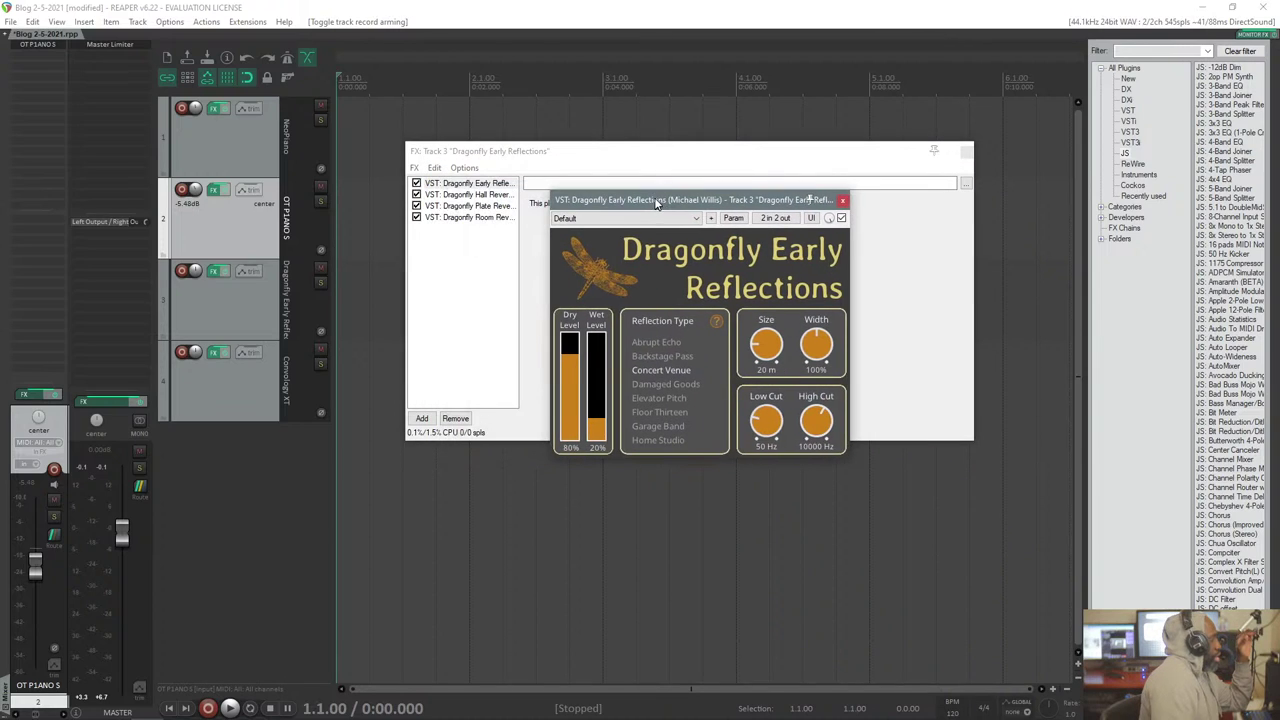
click(842, 199)
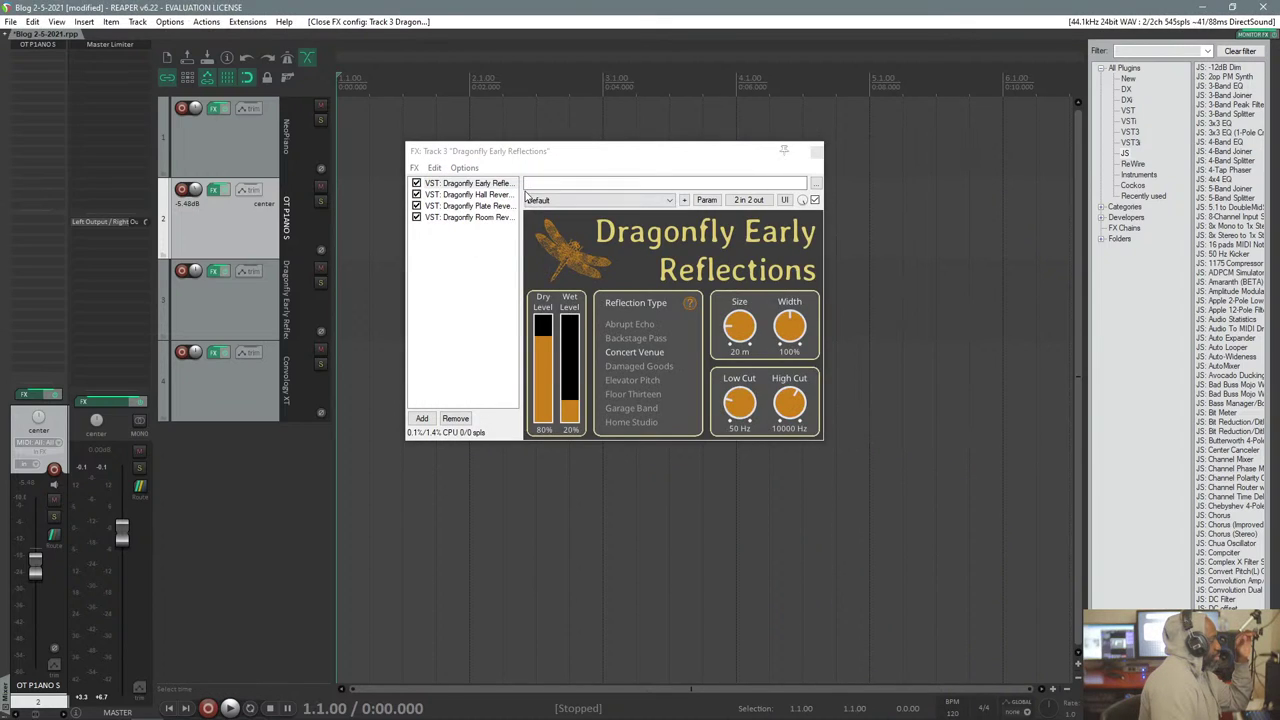
click(466, 194)
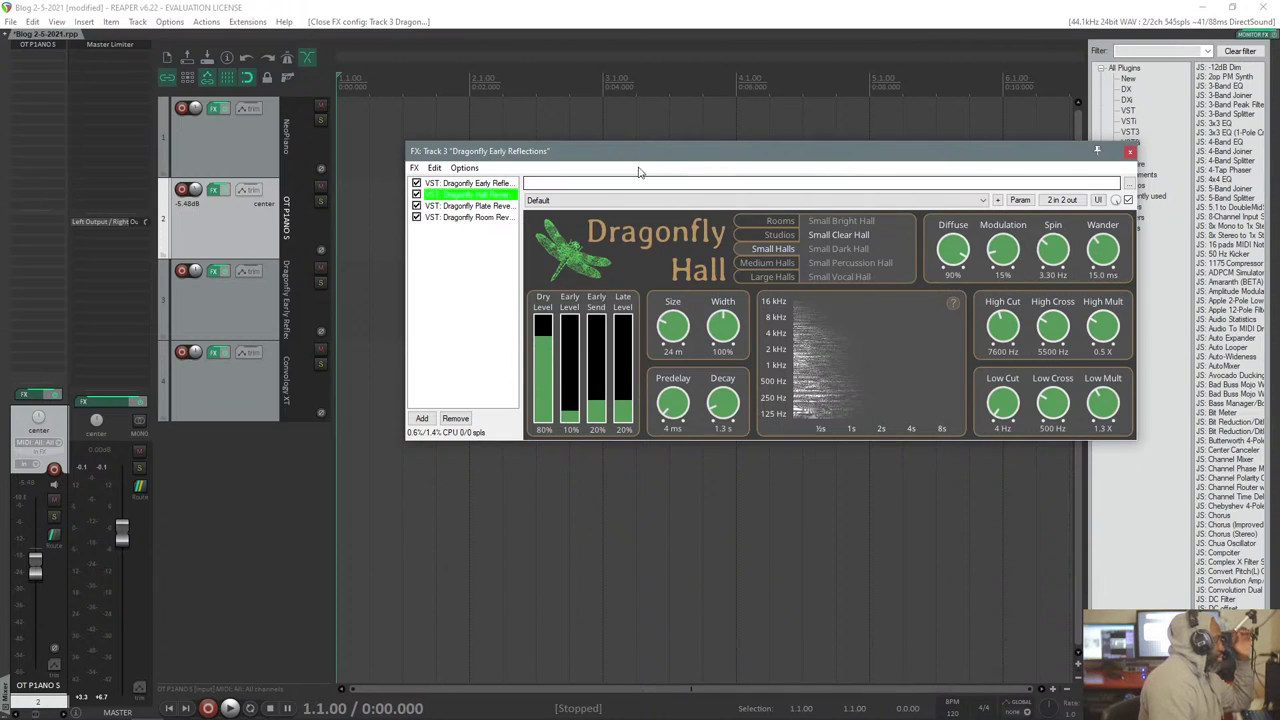
Float the Early Reflections, Hall, Plate and Room Dragonfly plug-ins in separate windows, spacing them out for comparison.
double_click(494, 184)
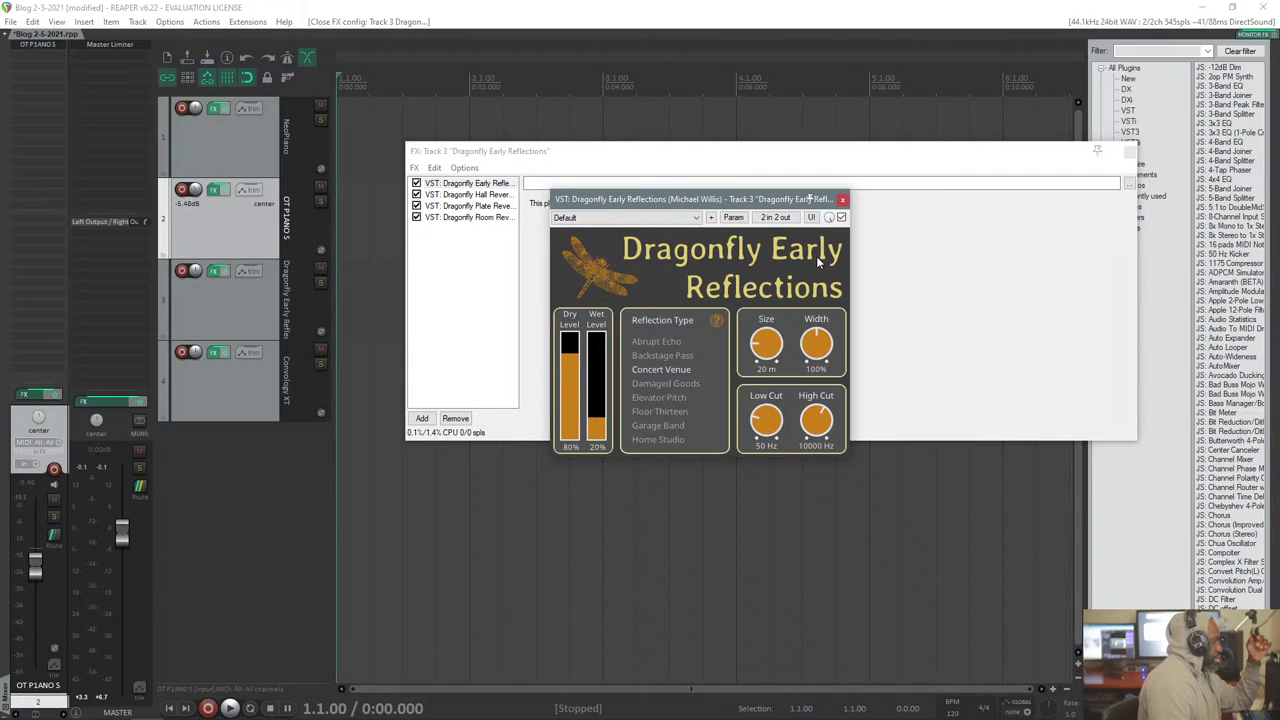
double_click(482, 194)
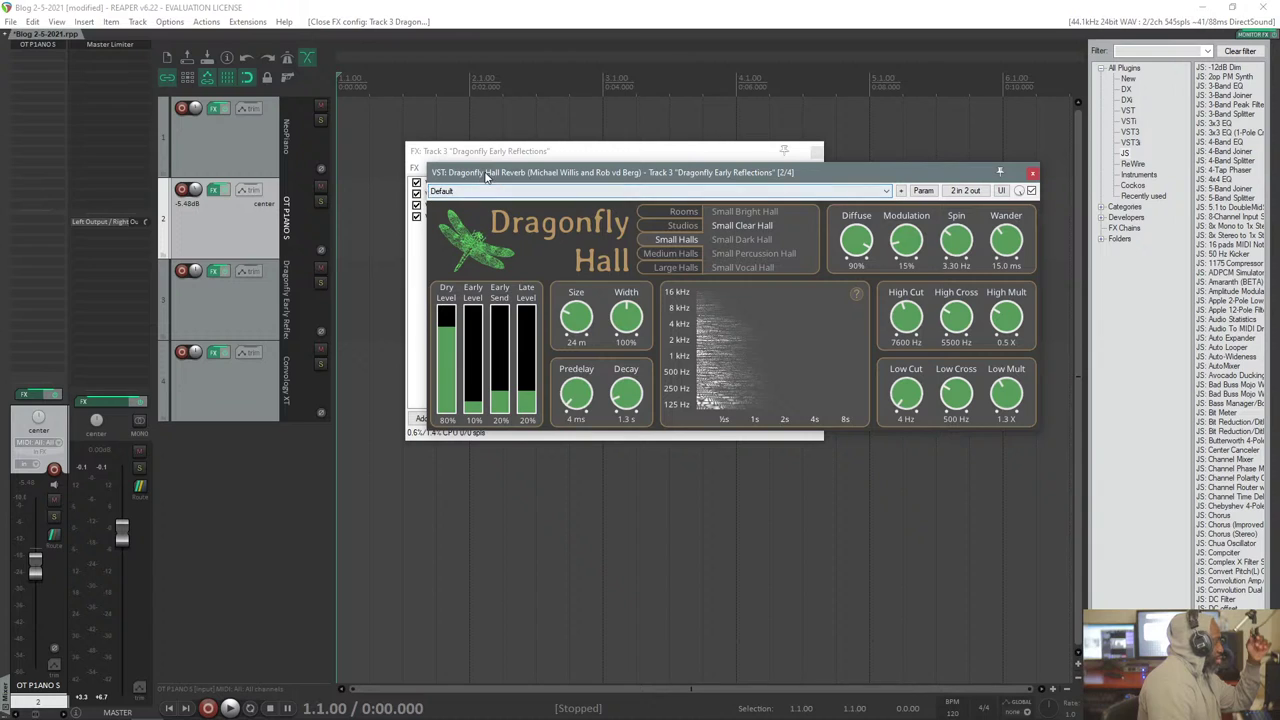
drag(486, 178, 544, 213)
click(447, 207)
double_click(447, 207)
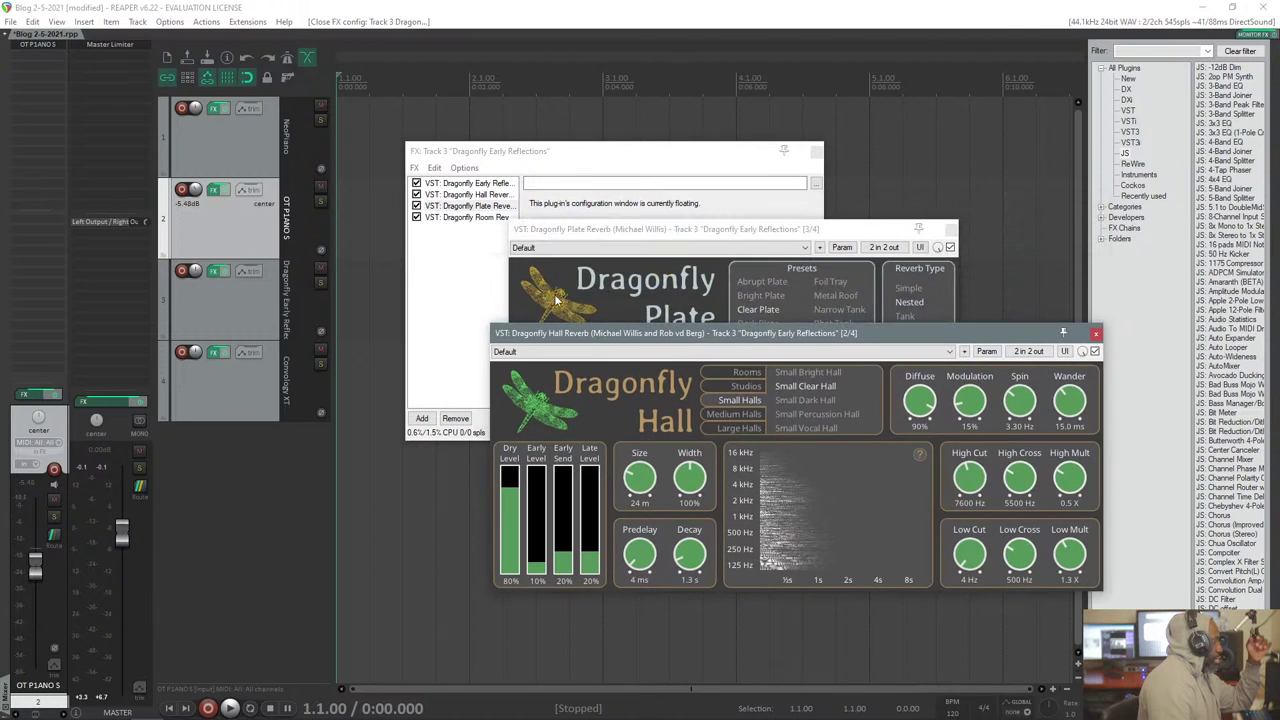
click(470, 206)
drag(607, 236, 883, 216)
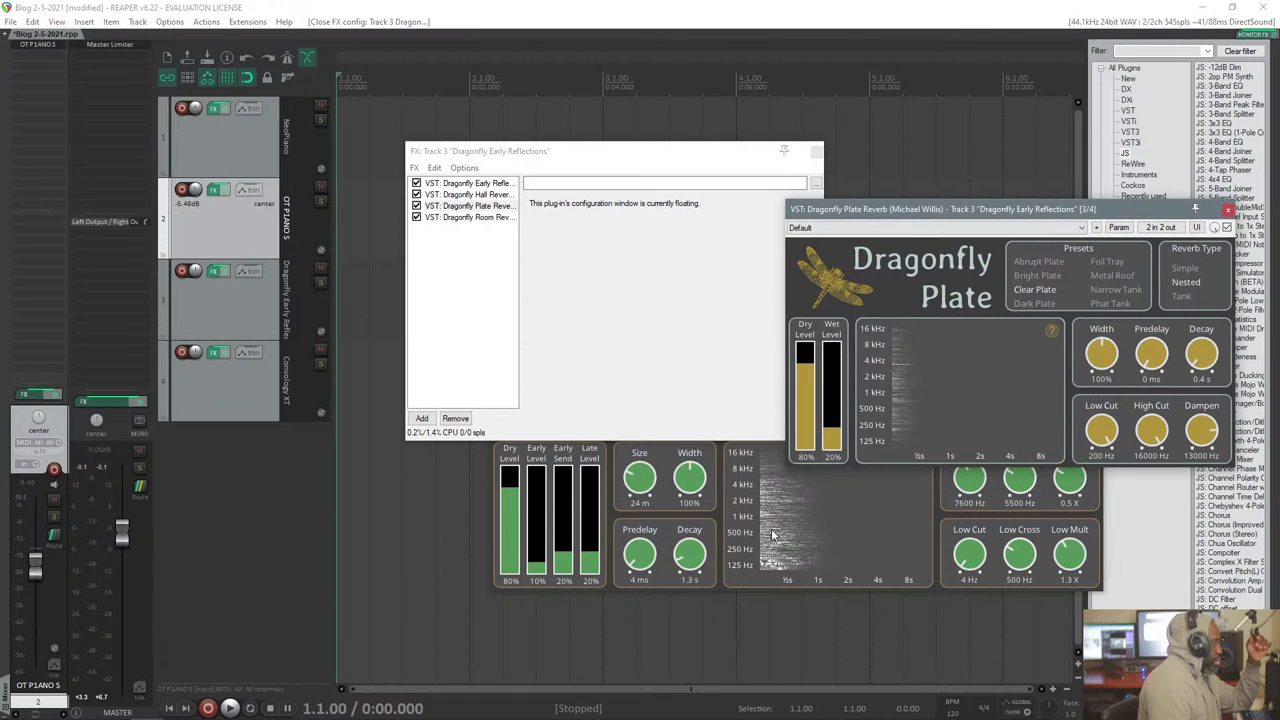
click(510, 218)
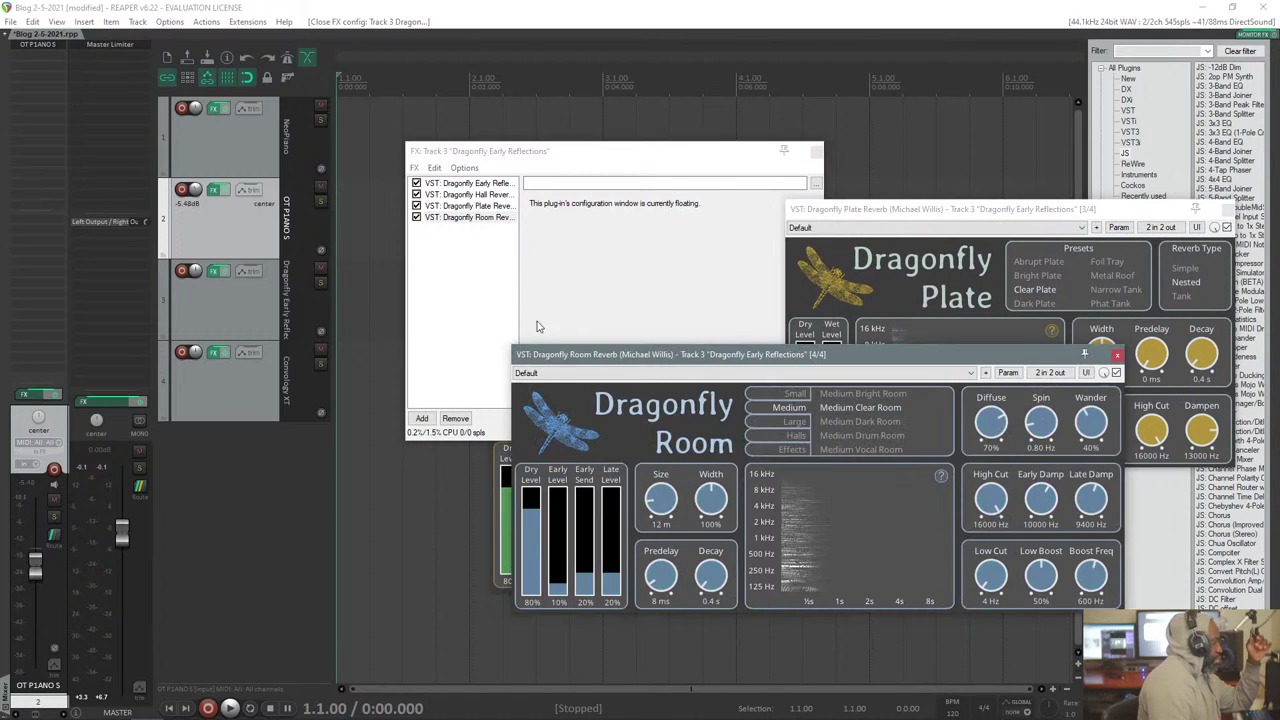
Close the floating Dragonfly Room, Plate and Hall windows and the track 3 FX chain.
click(1117, 354)
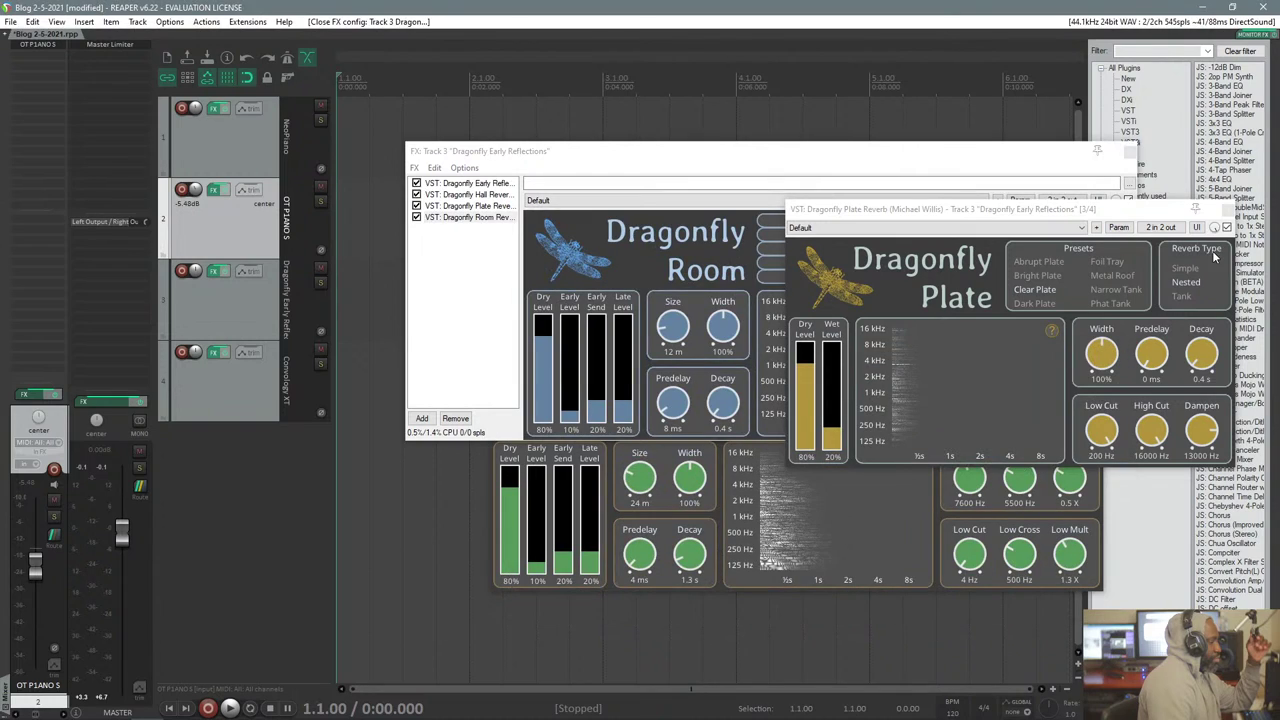
click(1240, 210)
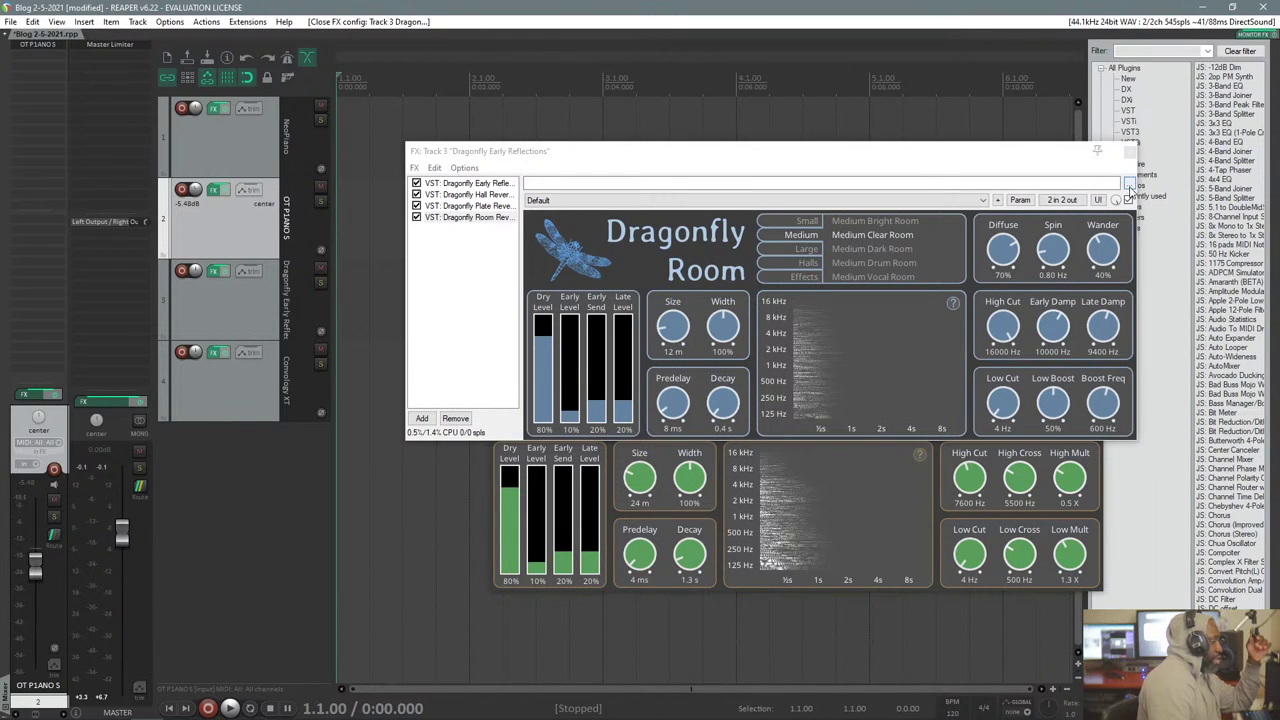
drag(977, 158, 892, 98)
click(635, 410)
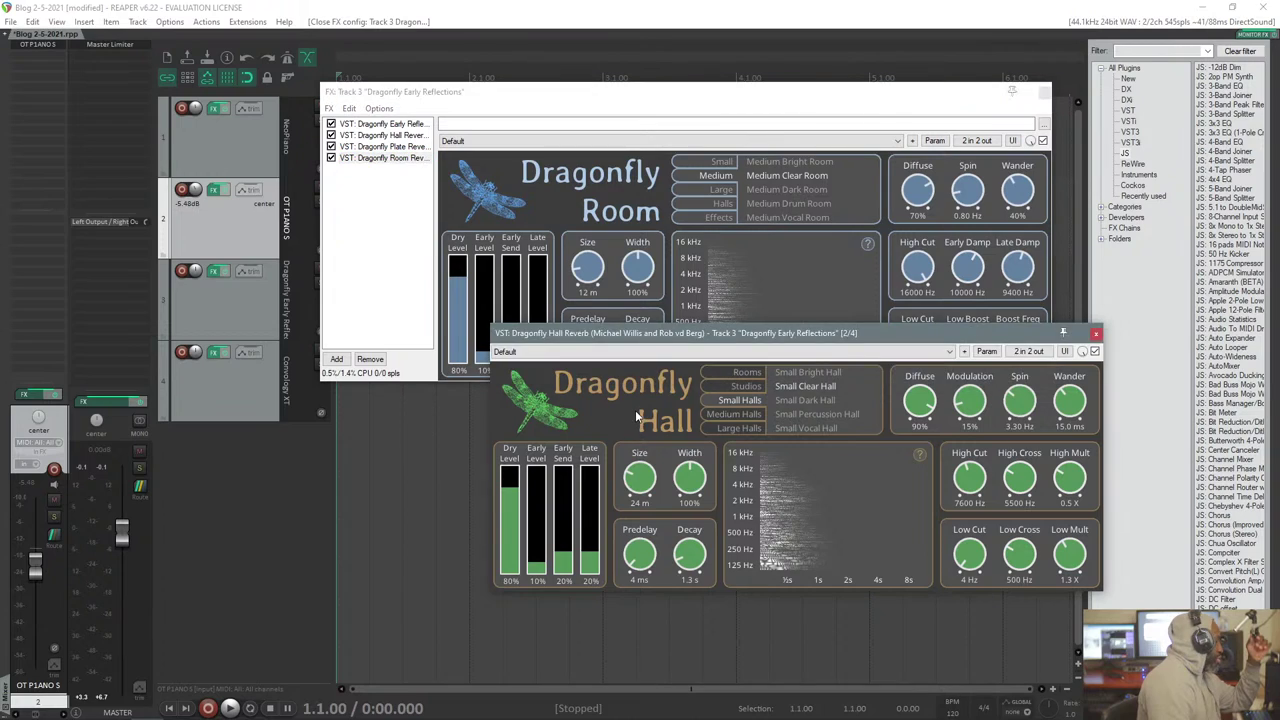
click(1096, 334)
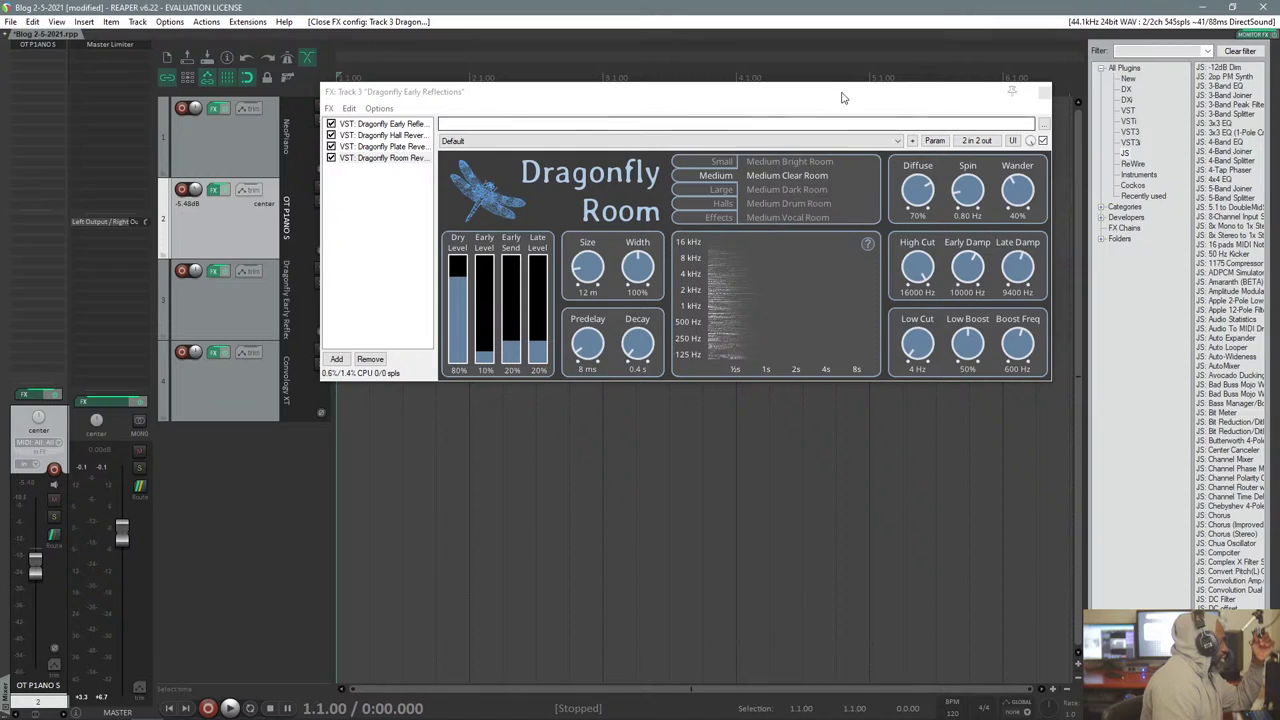
click(1042, 92)
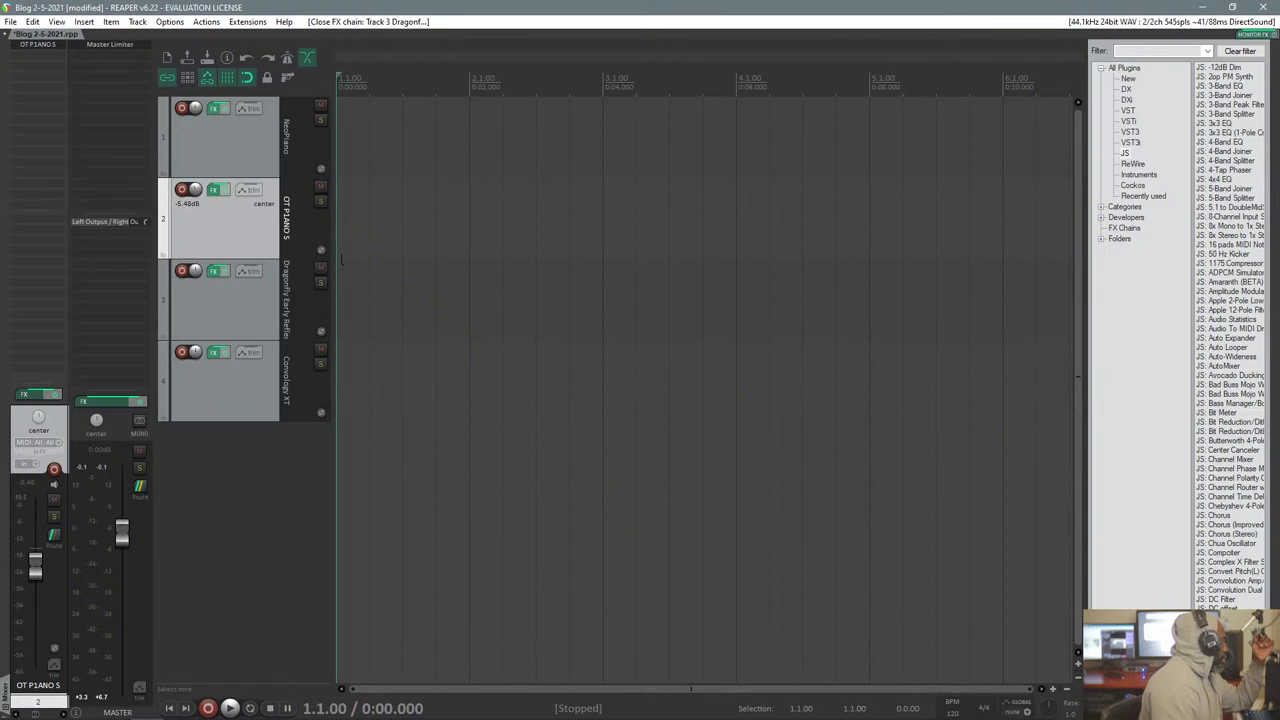
Open the Convology XT plug-in on track 4 and move its window towards the centre of the arrange area.
click(222, 367)
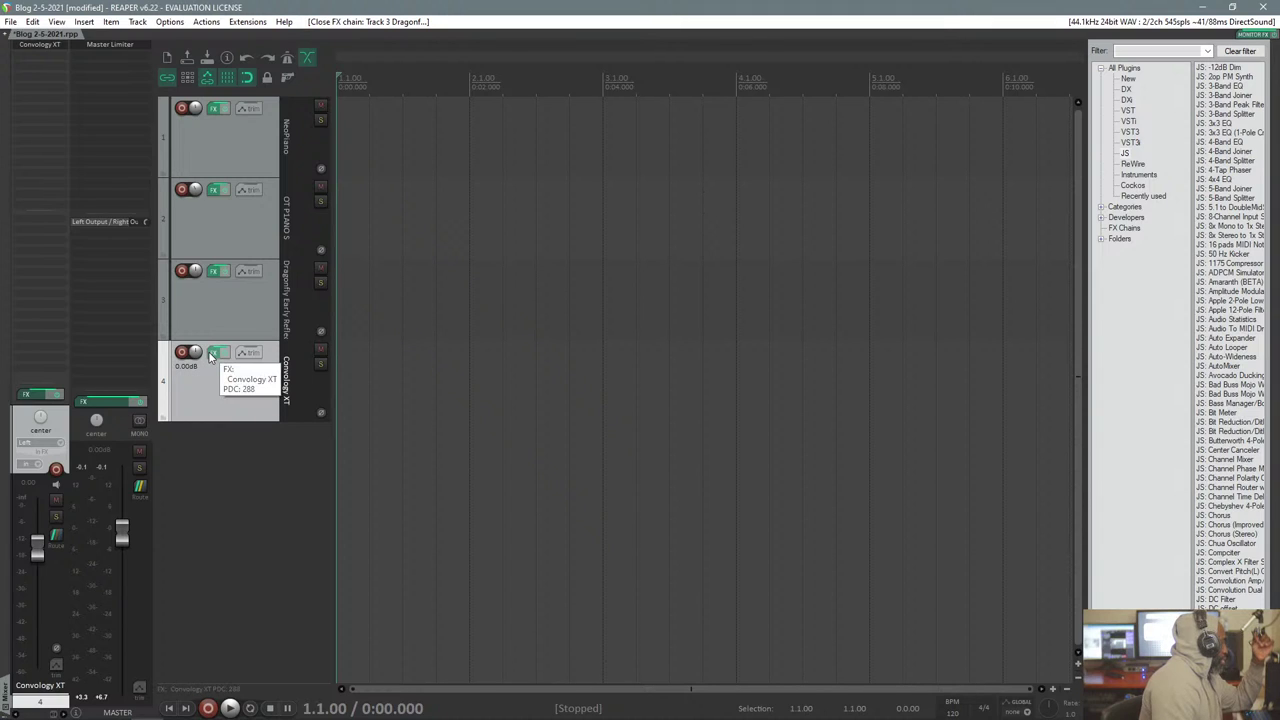
click(212, 354)
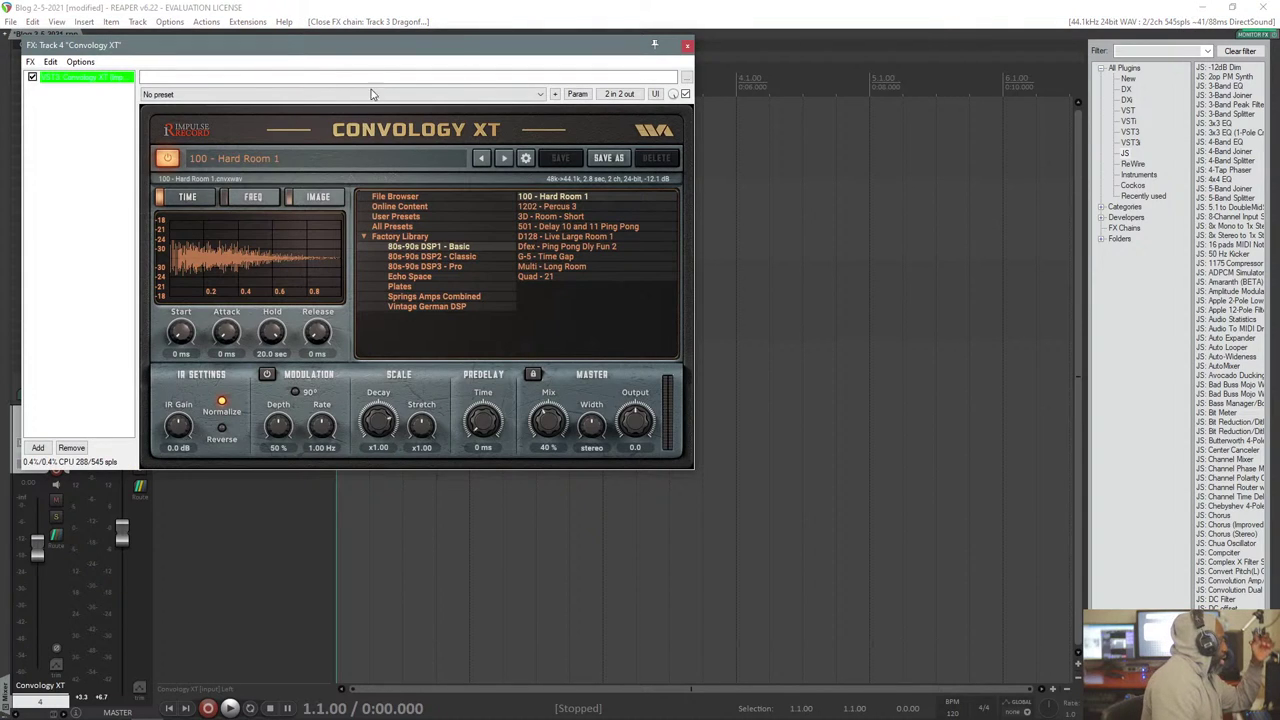
drag(393, 48, 693, 112)
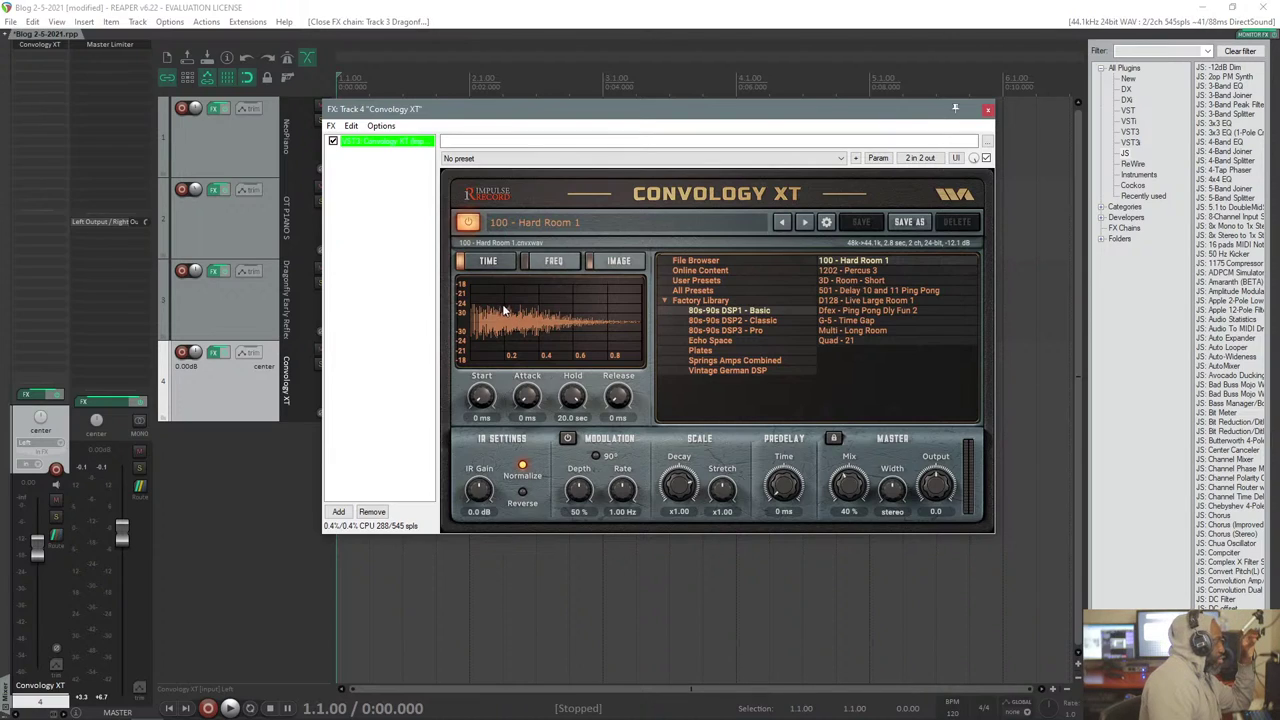
Collapse the Convology XT Factory Library, view the File Browser folders and expand the Factory Library again.
click(663, 299)
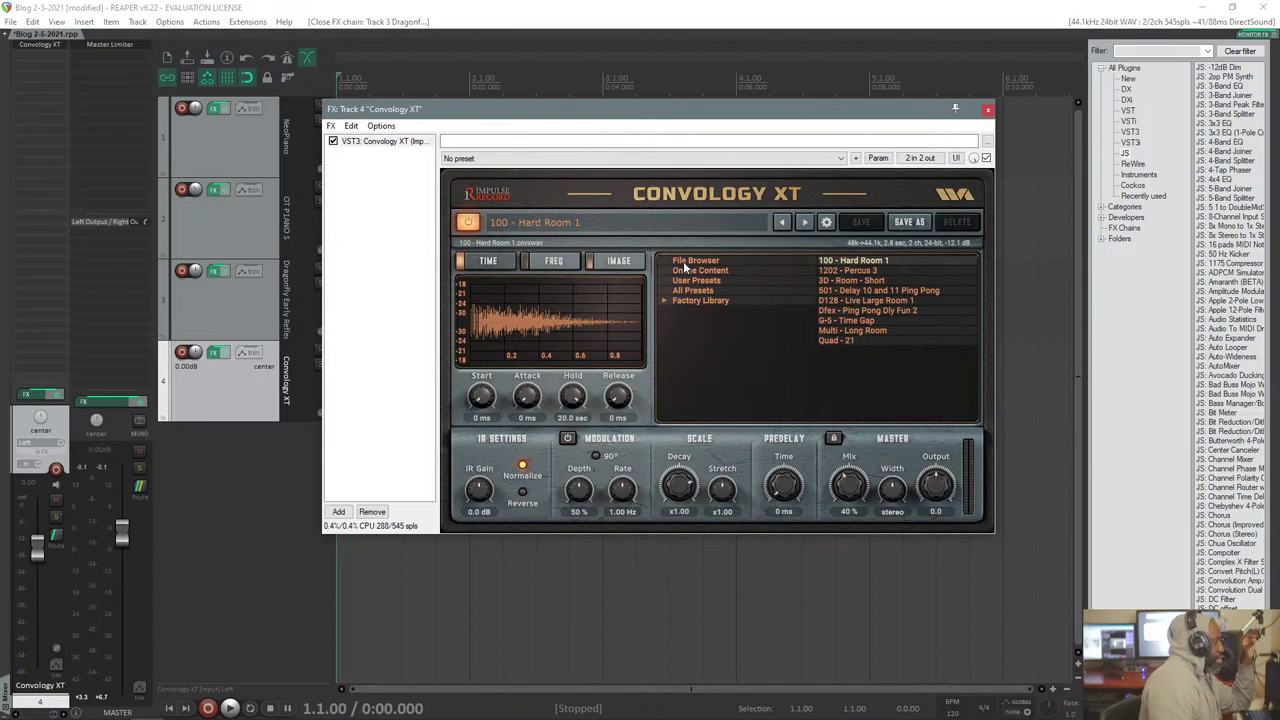
click(685, 263)
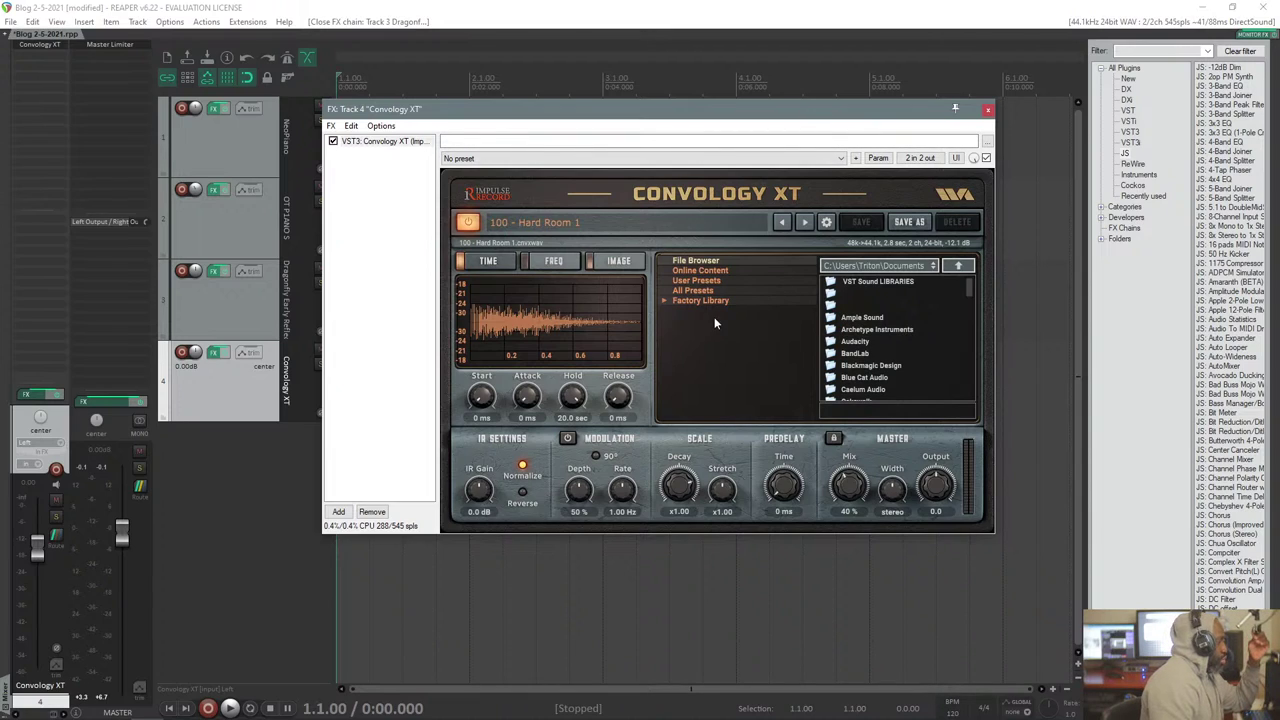
click(666, 300)
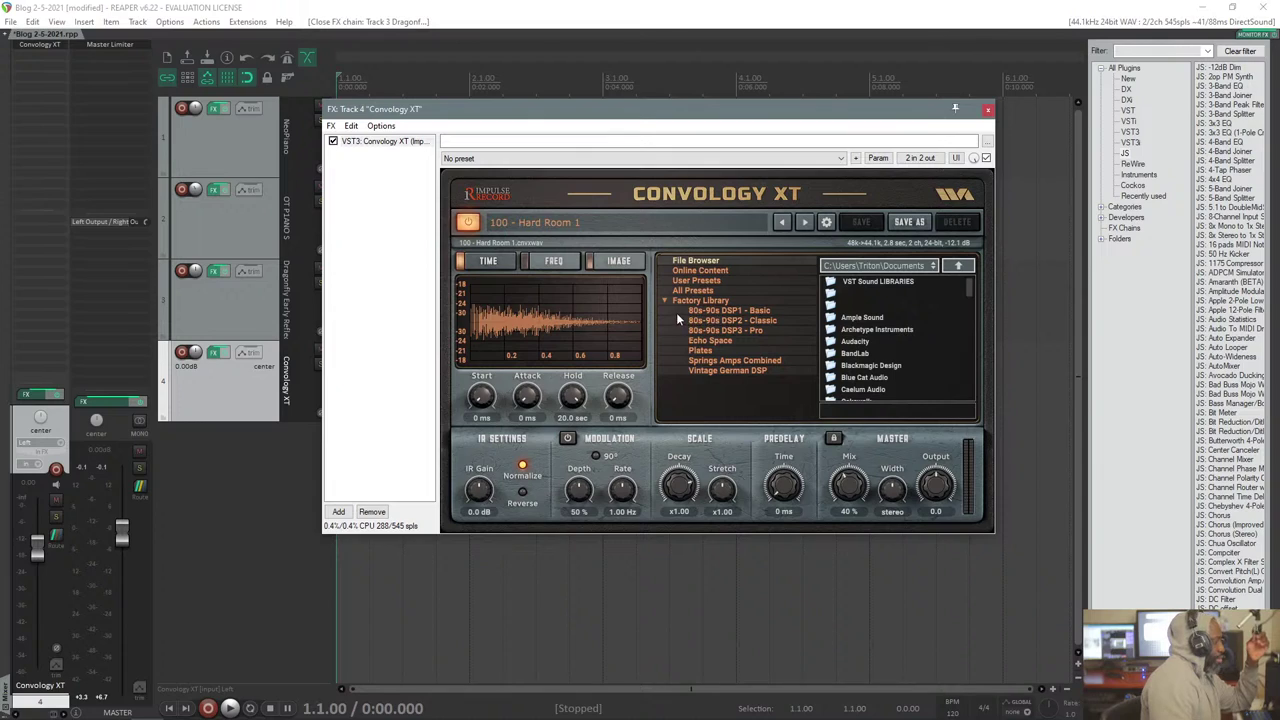
Browse the Factory Library presets from 80s-90s DSP1 - Basic and DSP2 - Classic through Echo Space, Plates and Vintage German DSP.
click(694, 314)
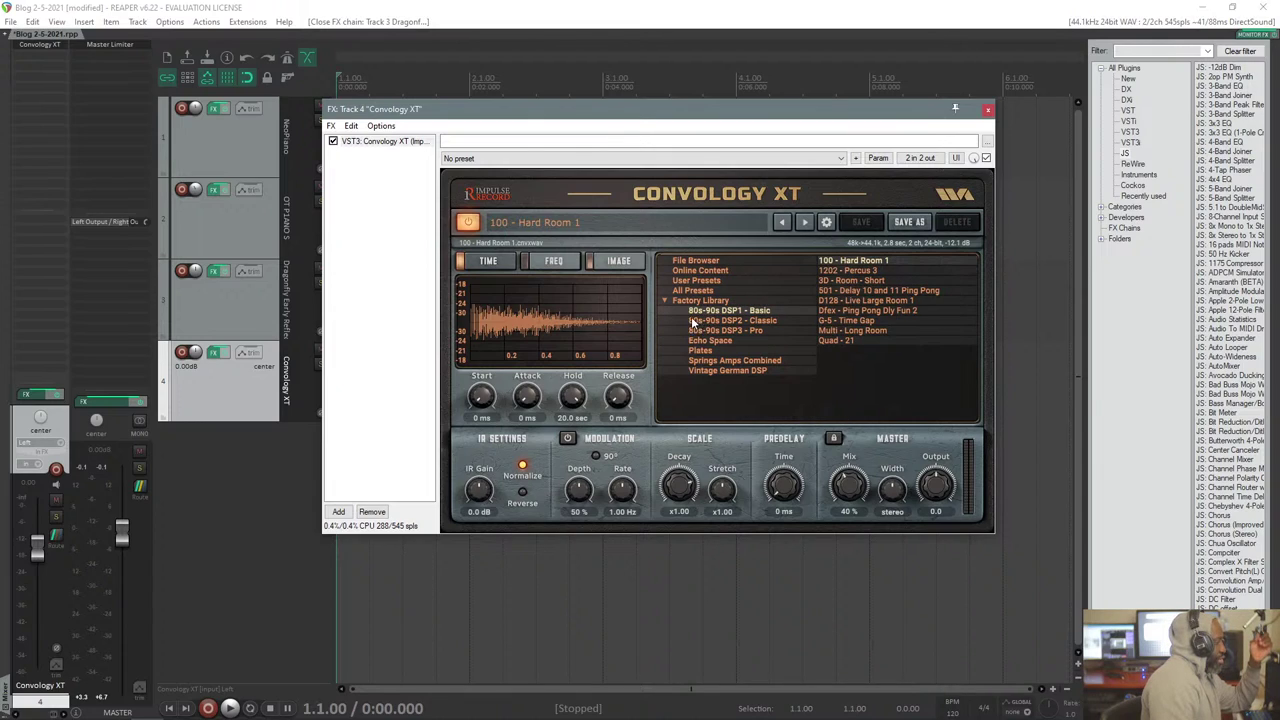
click(696, 322)
click(698, 340)
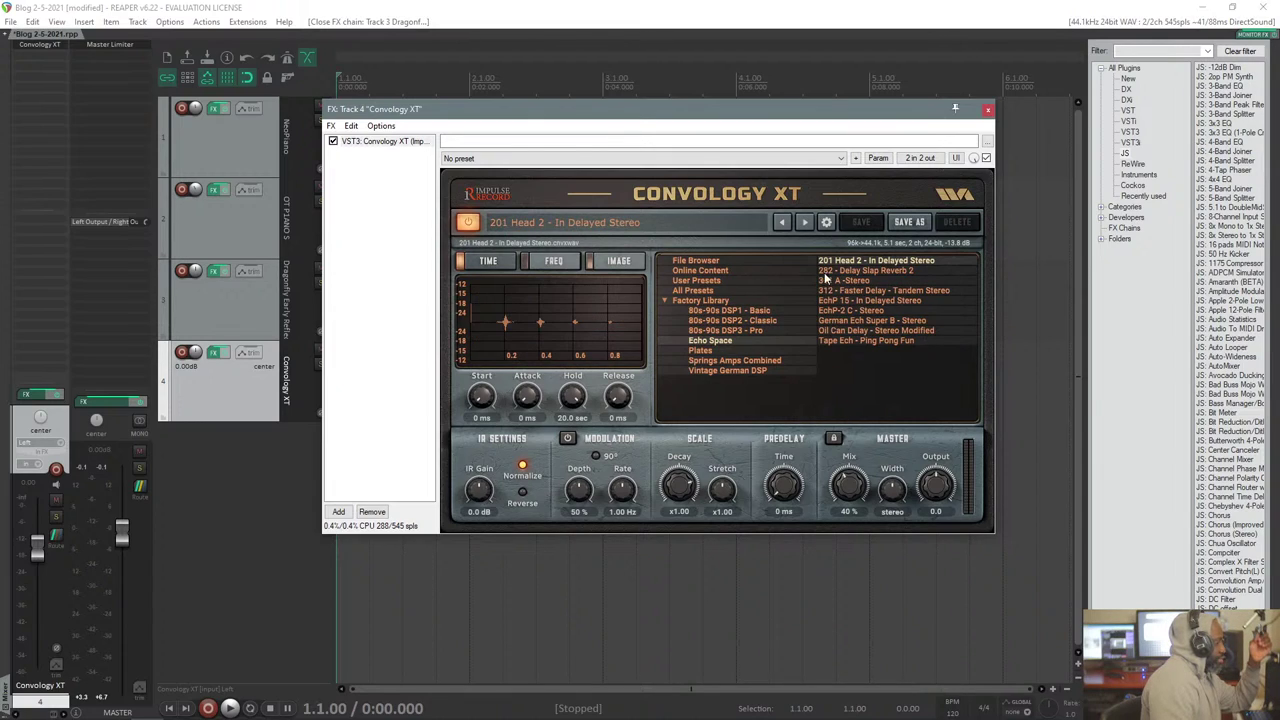
click(700, 352)
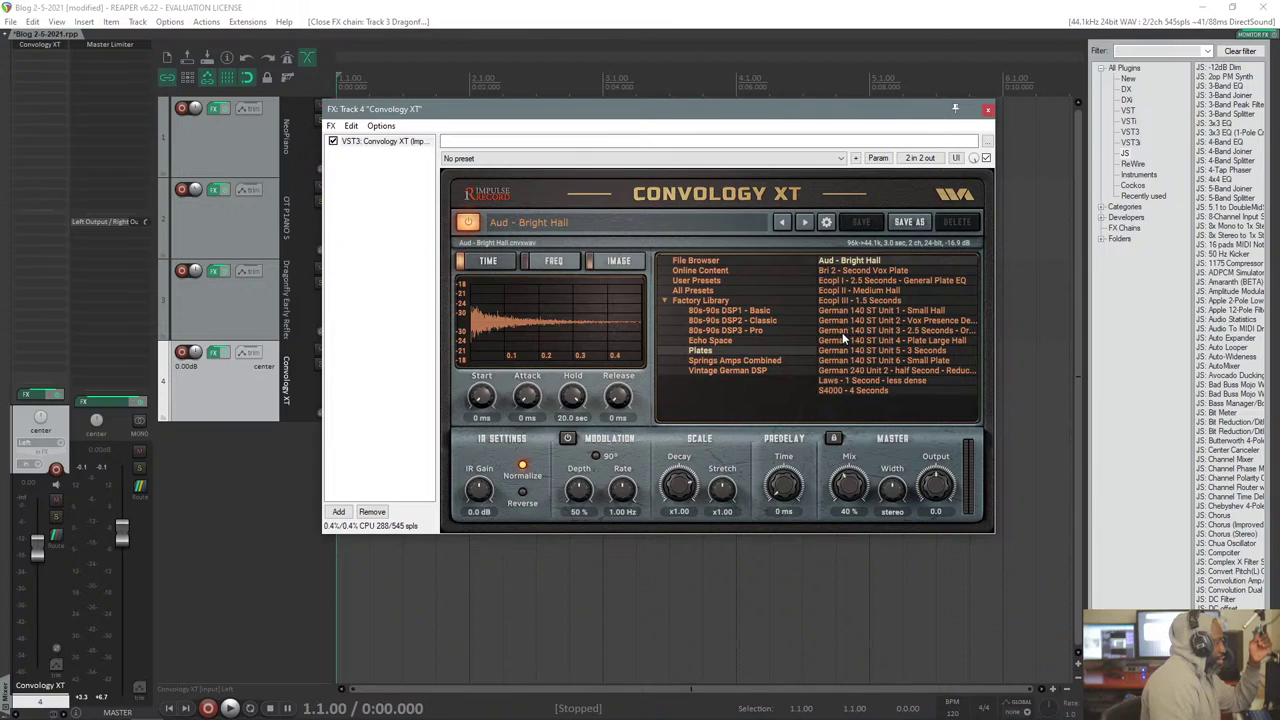
click(759, 360)
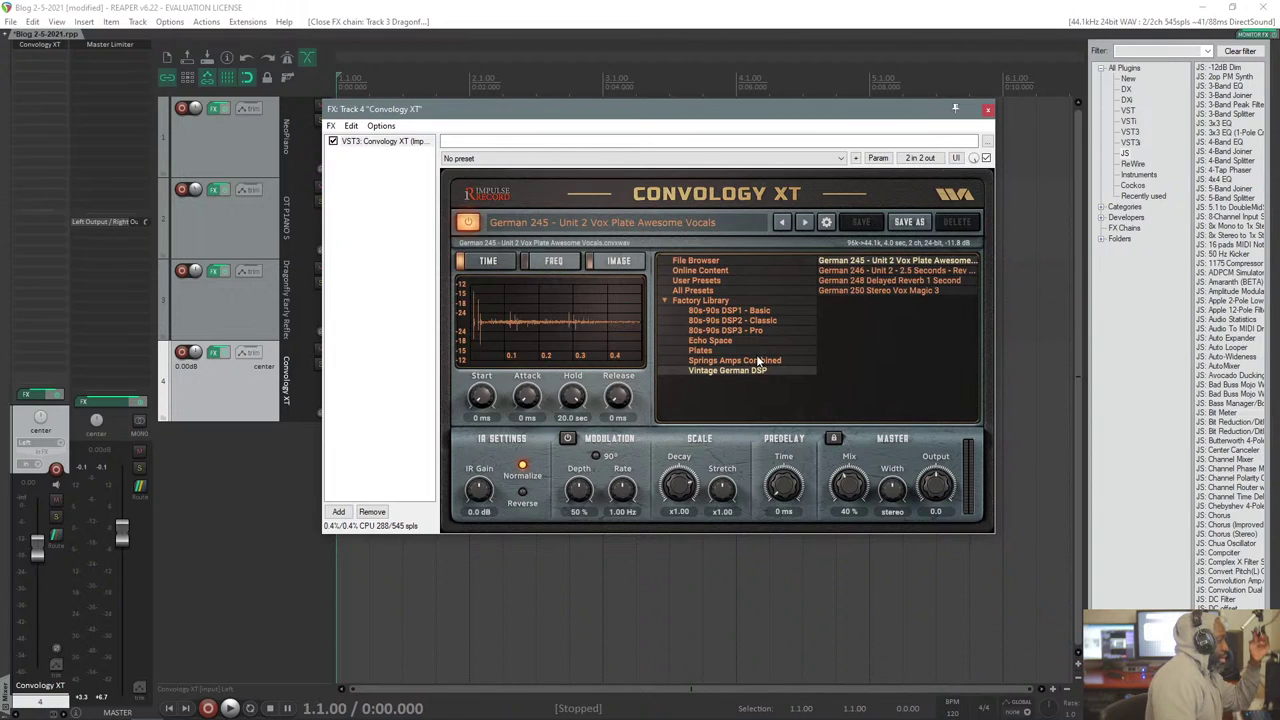
Review the presets in Plates, Echo Space, 80s-90s DSP3 - Pro, Springs Amps Combined and Vintage German DSP.
click(732, 350)
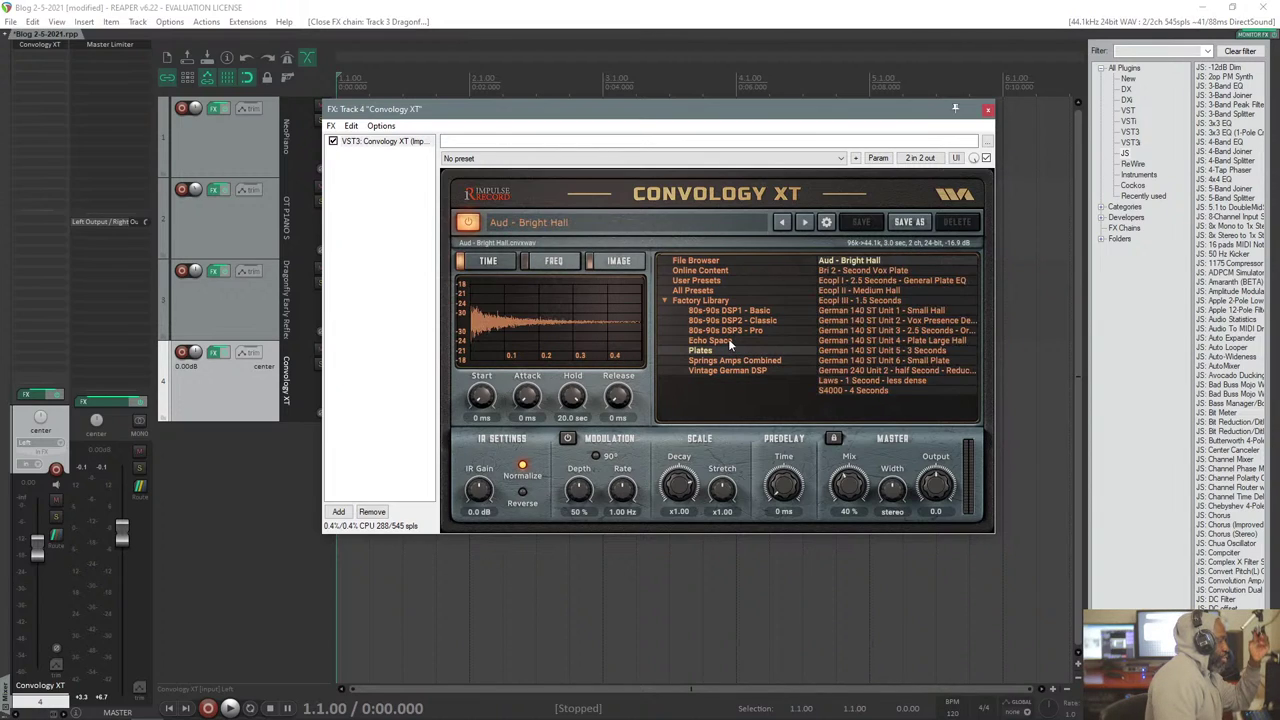
click(729, 340)
click(737, 331)
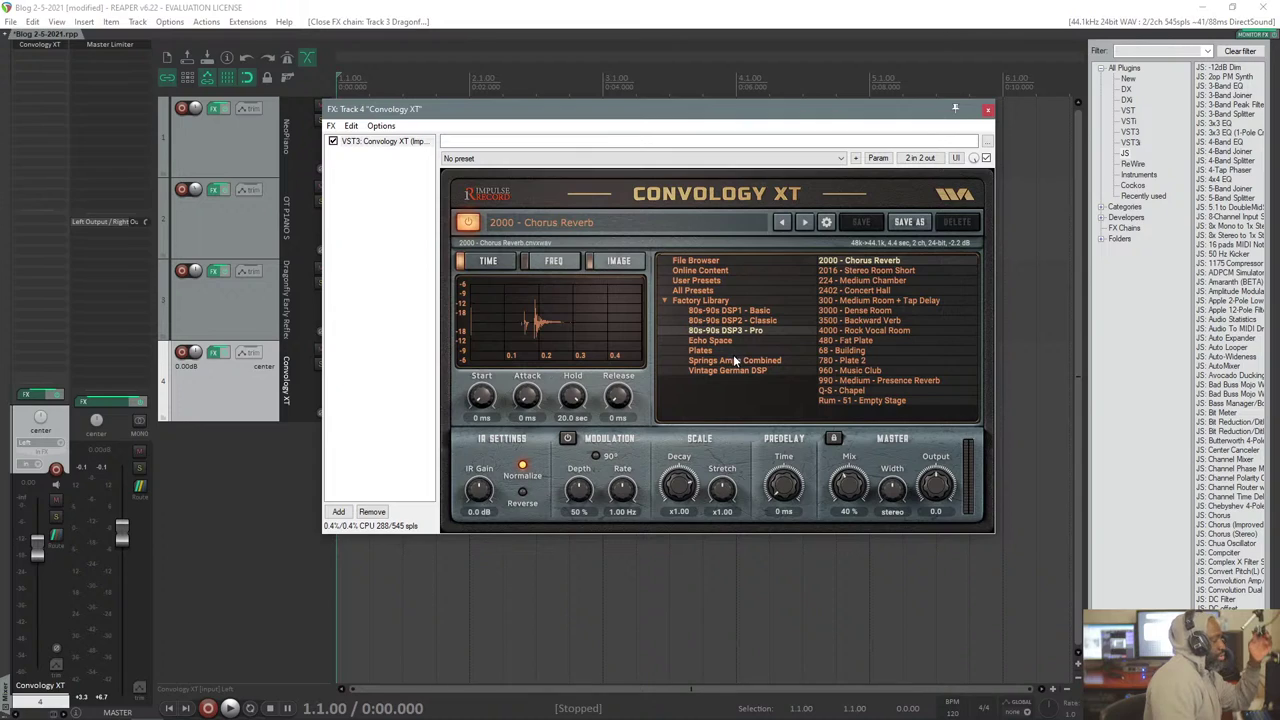
click(733, 350)
click(727, 341)
click(727, 360)
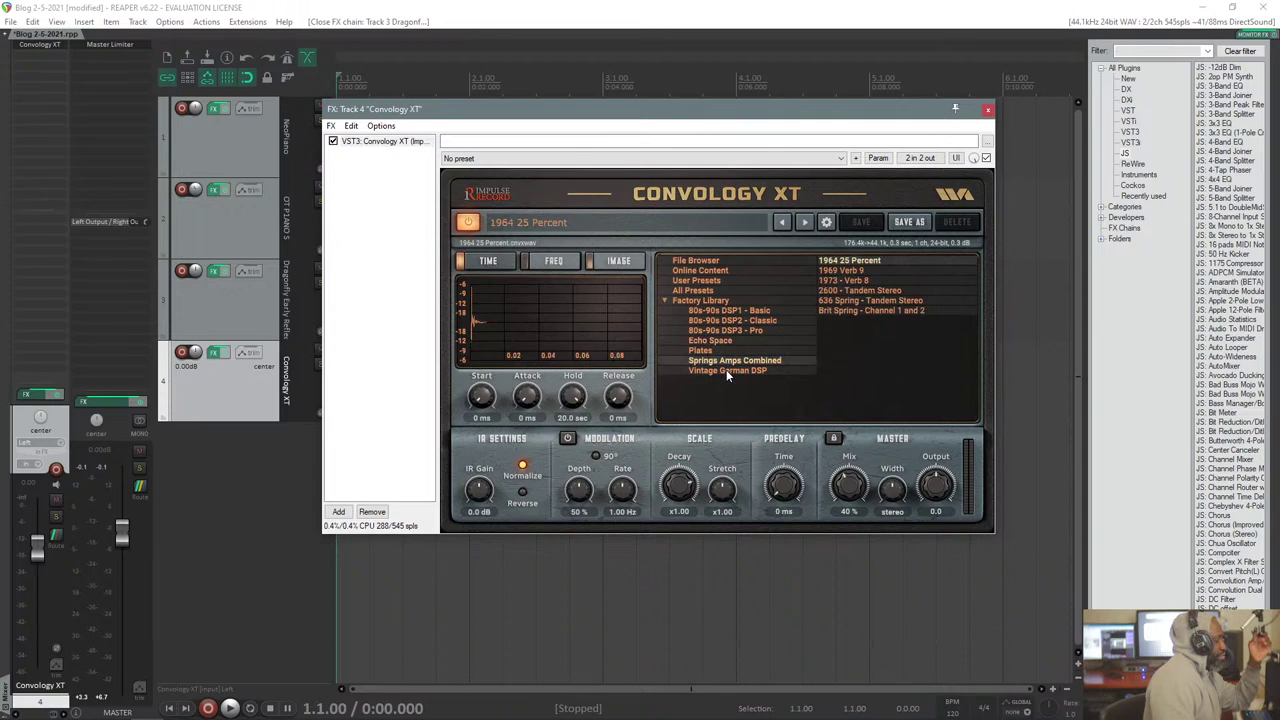
click(726, 371)
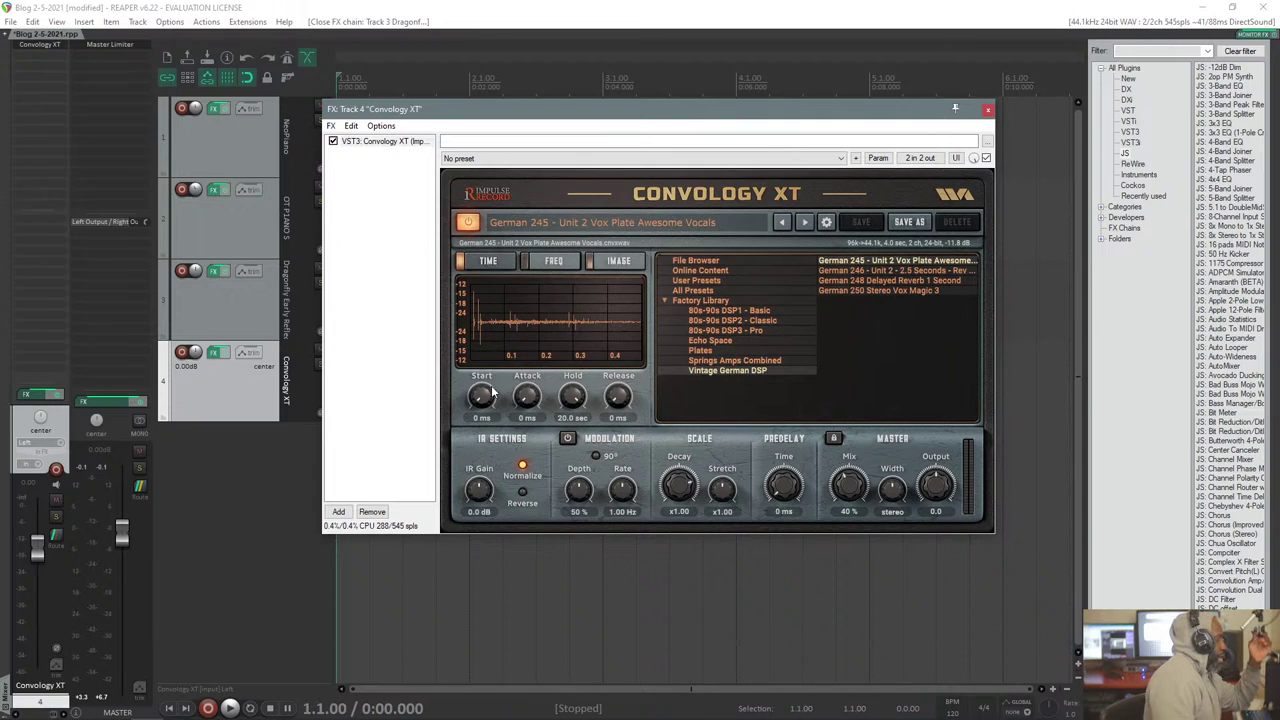
Load 312 - Faster Delay - Tandem Stereo from Echo Space after German Ech Super B - Stereo, and try the Start control.
click(706, 341)
click(898, 320)
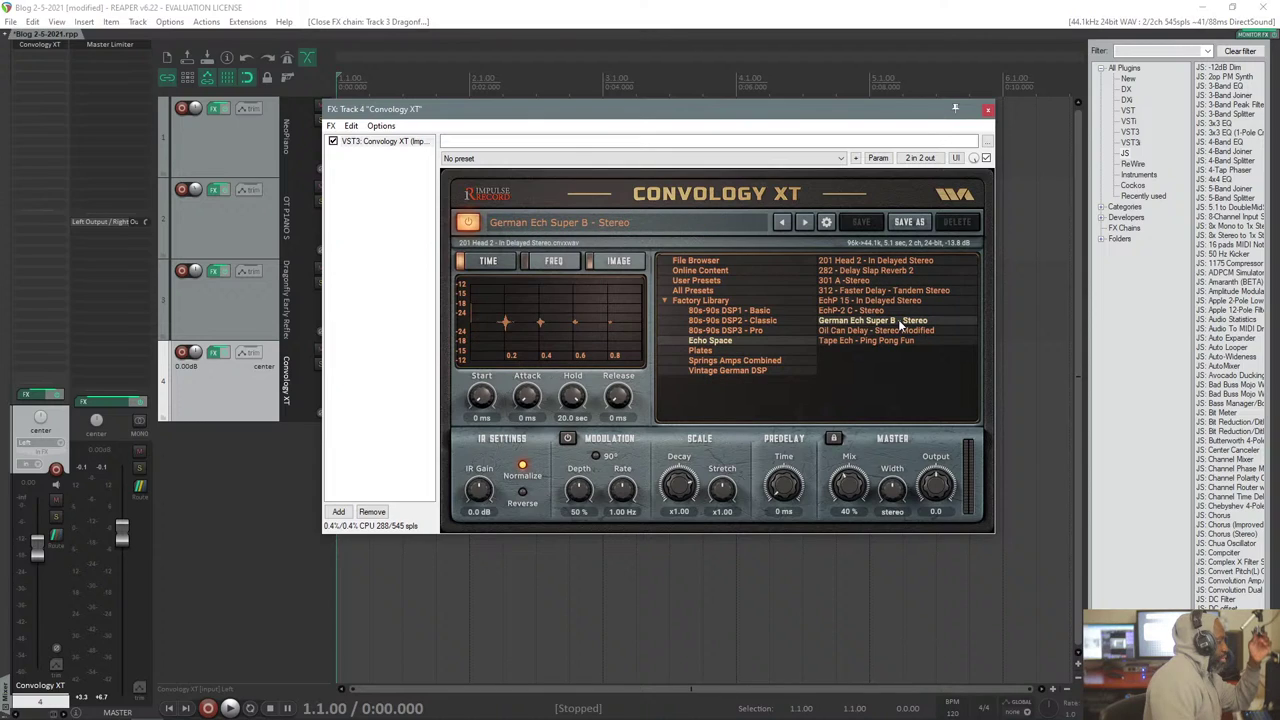
click(849, 290)
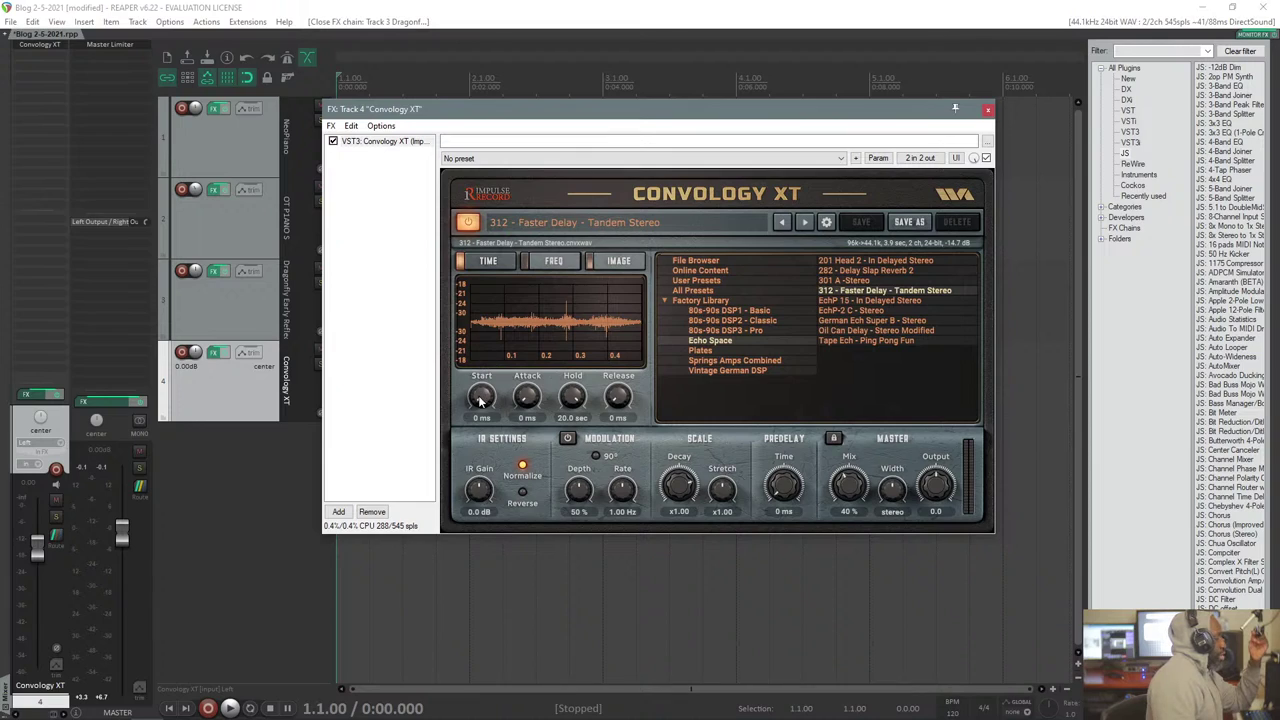
mouse_move(481, 400)
mouse_down()
mouse_move(487, 310)
mouse_move(481, 410)
mouse_move(483, 396)
mouse_up()
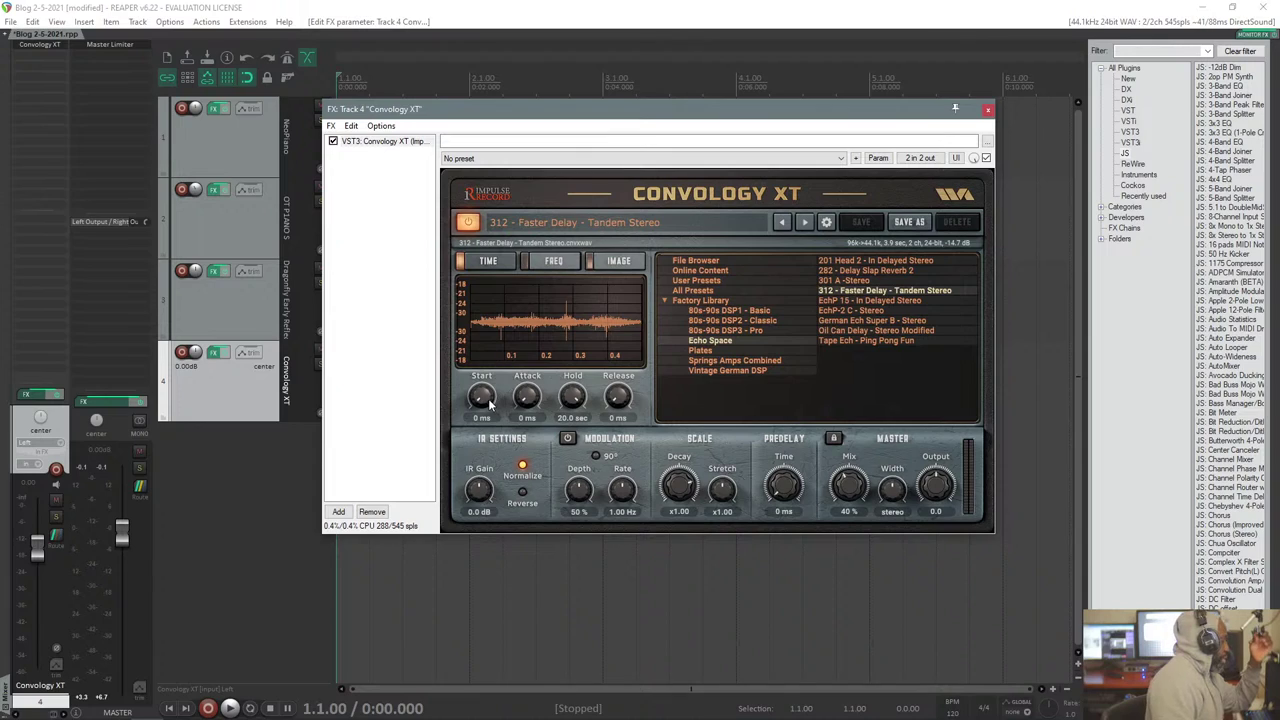
mouse_move(489, 403)
mouse_down()
mouse_move(486, 331)
mouse_move(481, 406)
mouse_move(481, 394)
mouse_move(504, 414)
mouse_up()
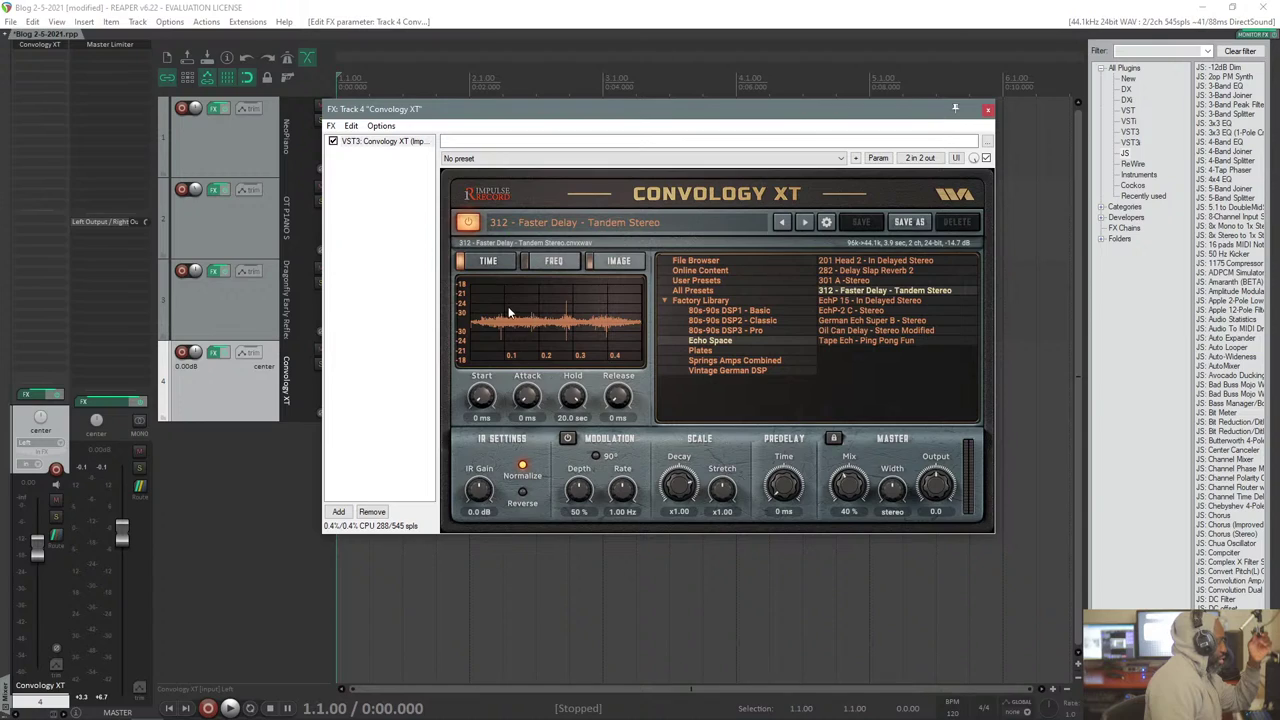
Show the impulse response's frequency view in Convology XT and toggle its EQ curve on and off.
click(553, 261)
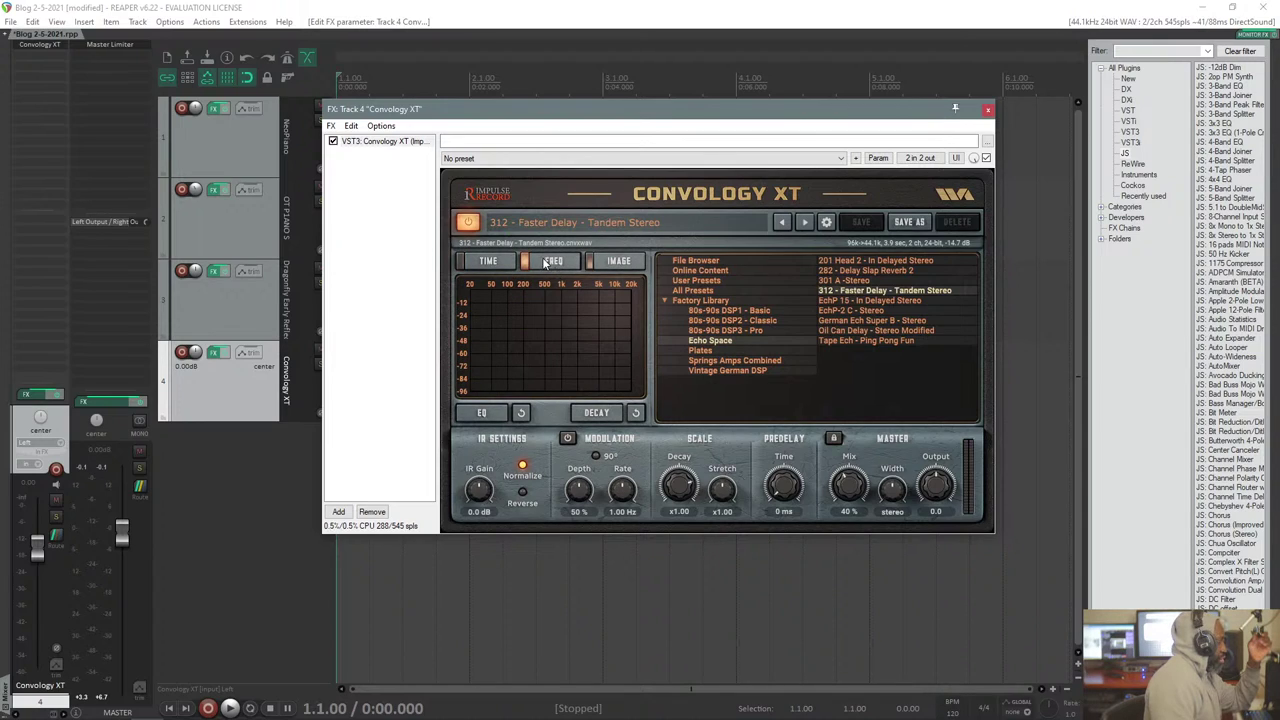
click(488, 413)
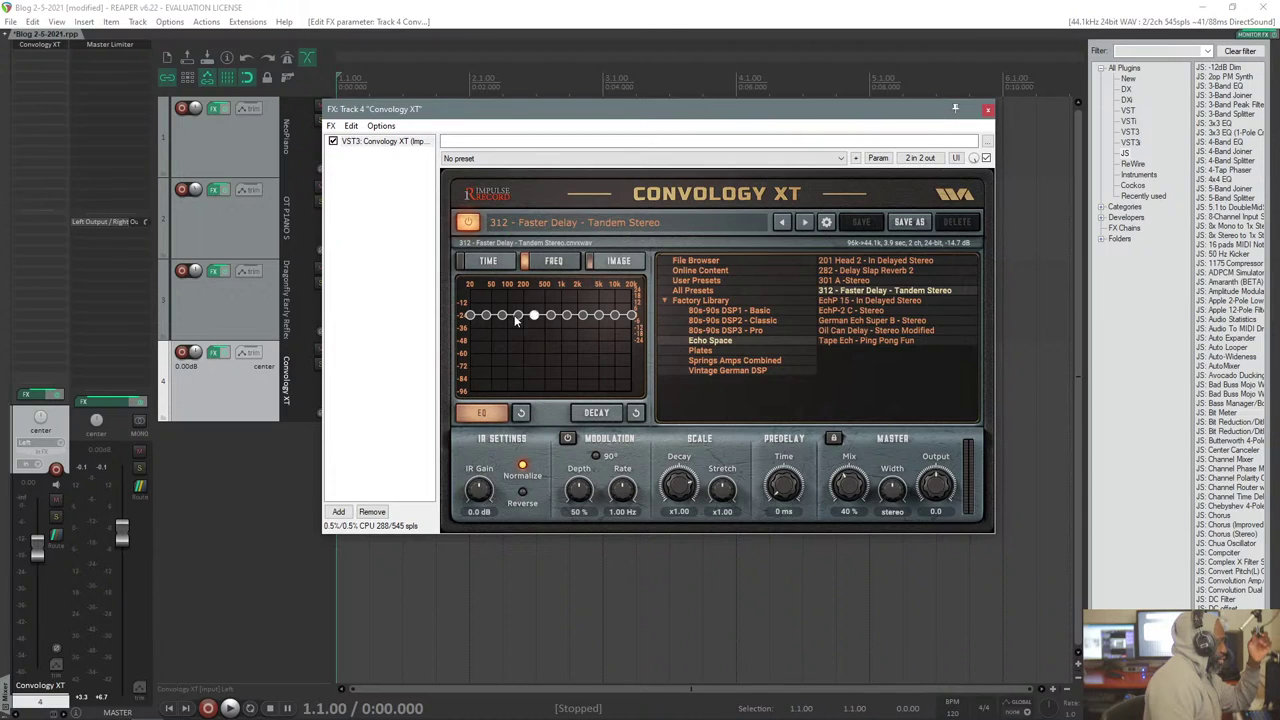
click(479, 414)
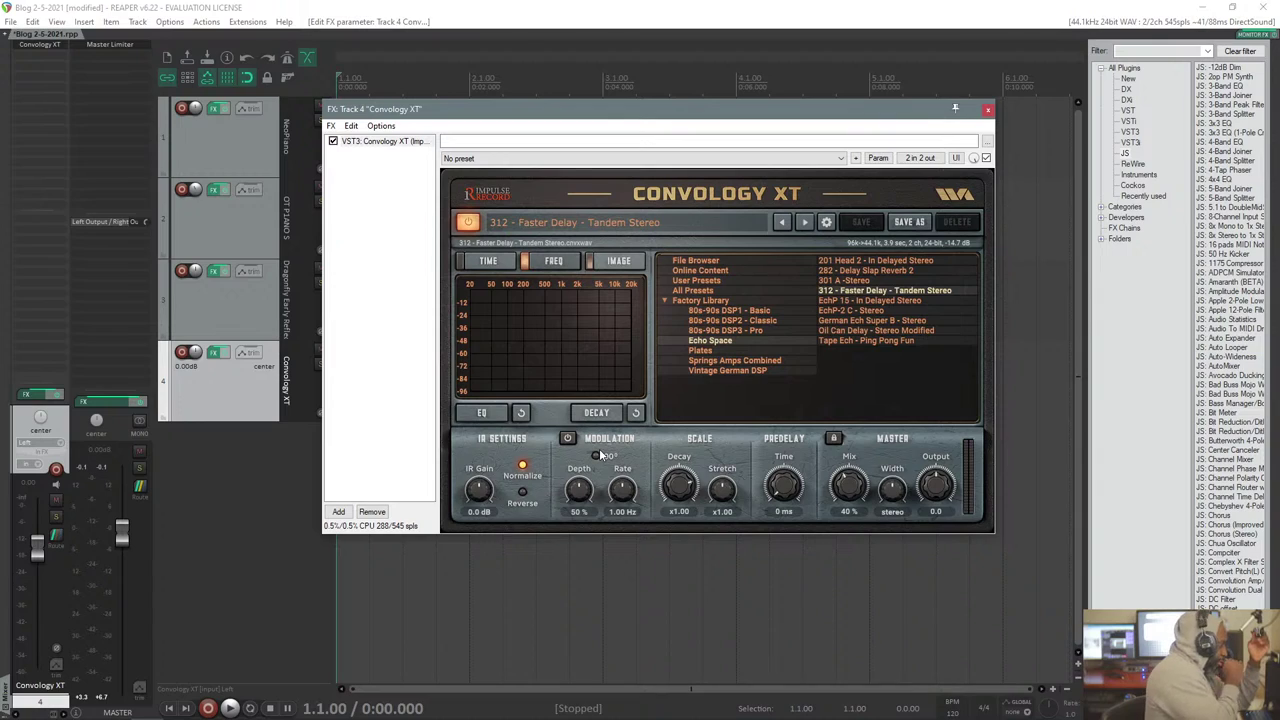
Toggle the Reverse option in Convology XT's IR Settings on and off repeatedly, leaving it off.
click(522, 493)
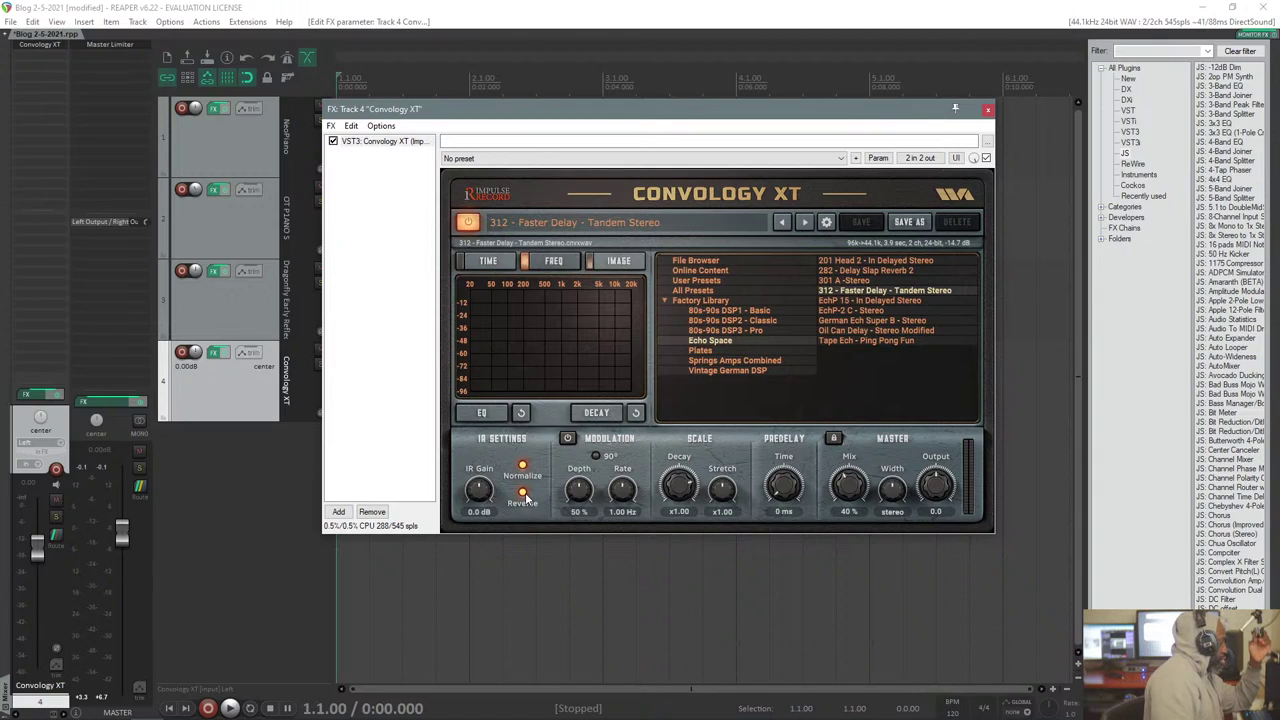
click(522, 493)
click(522, 493)
click(522, 495)
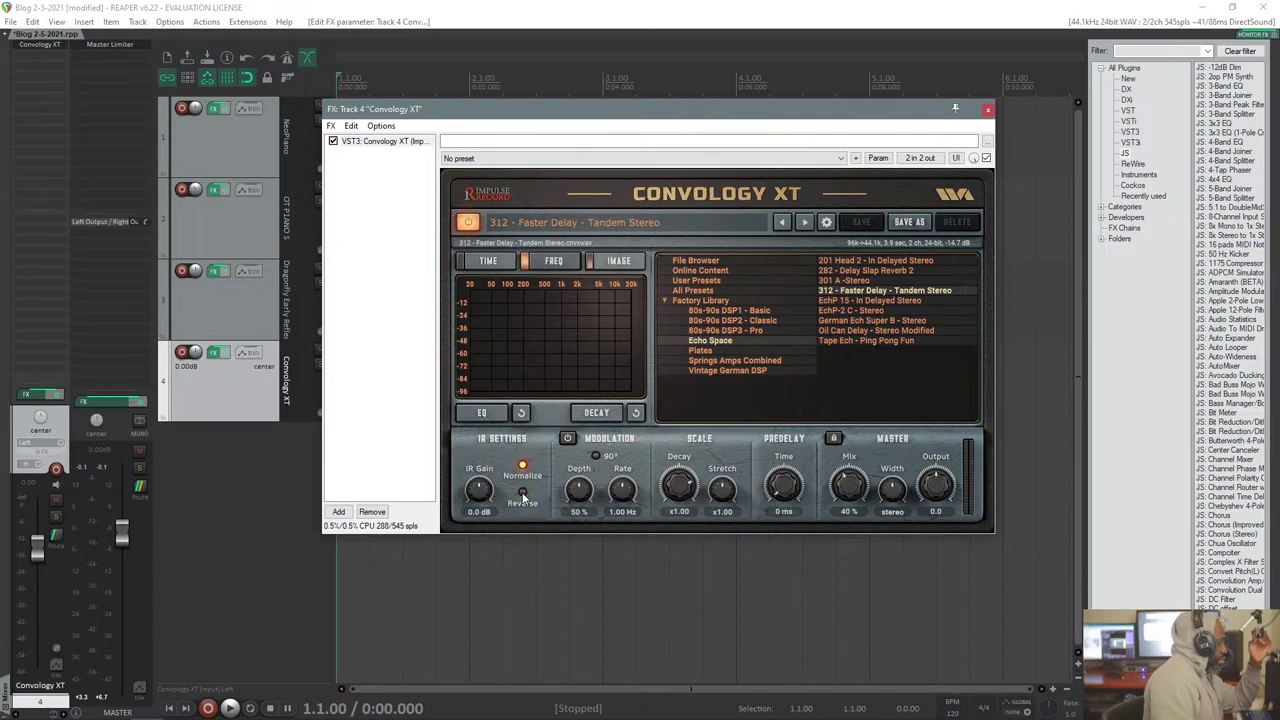
click(523, 494)
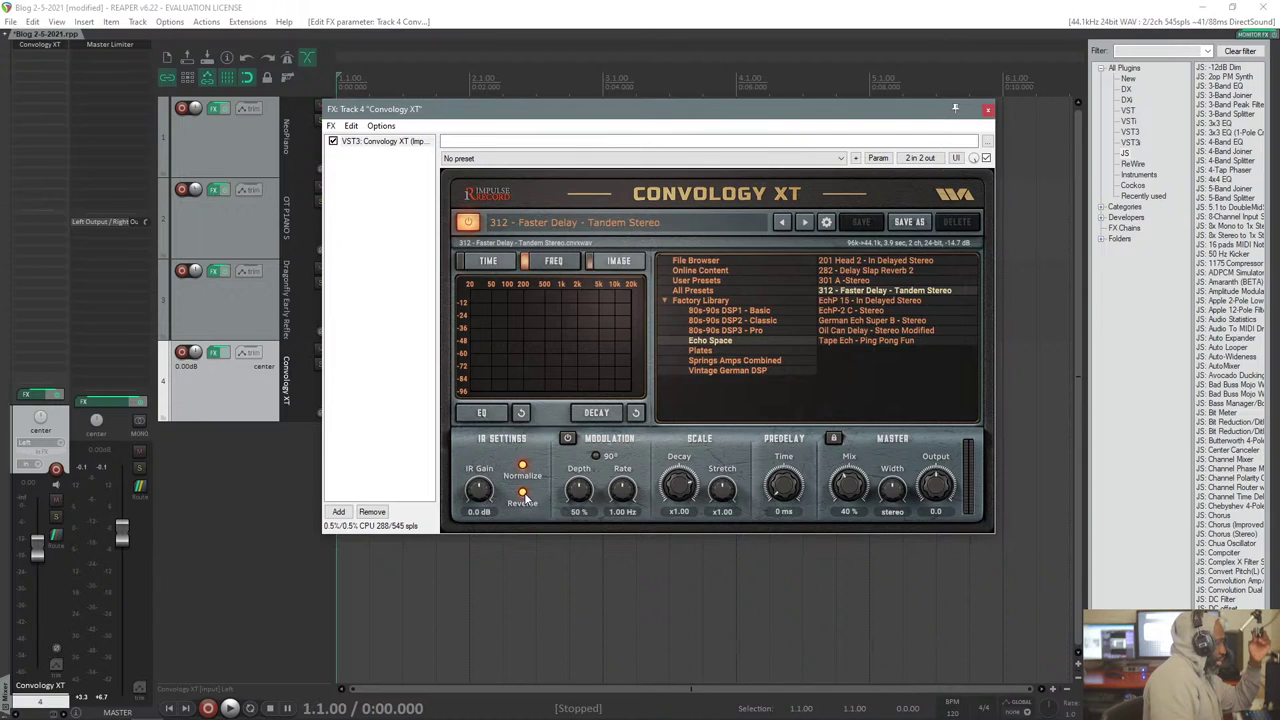
click(523, 494)
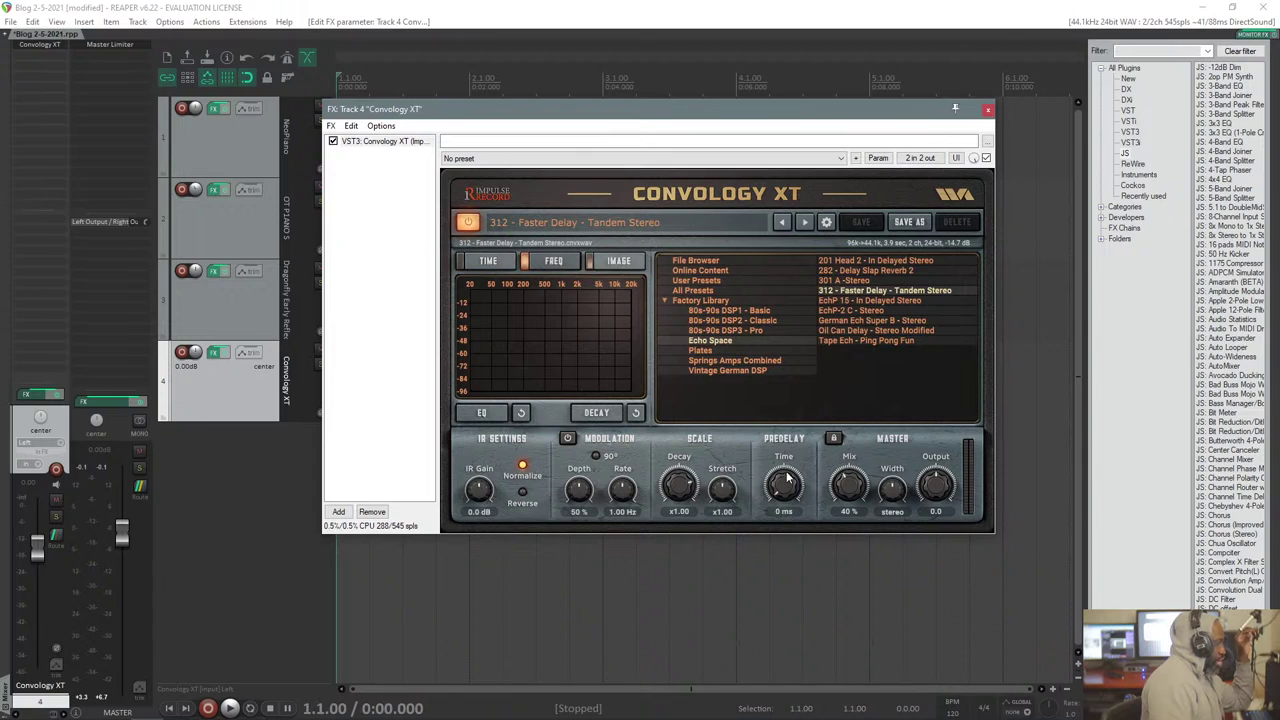
Try the Predelay Time control and close the Convology XT effects window.
drag(787, 481, 796, 526)
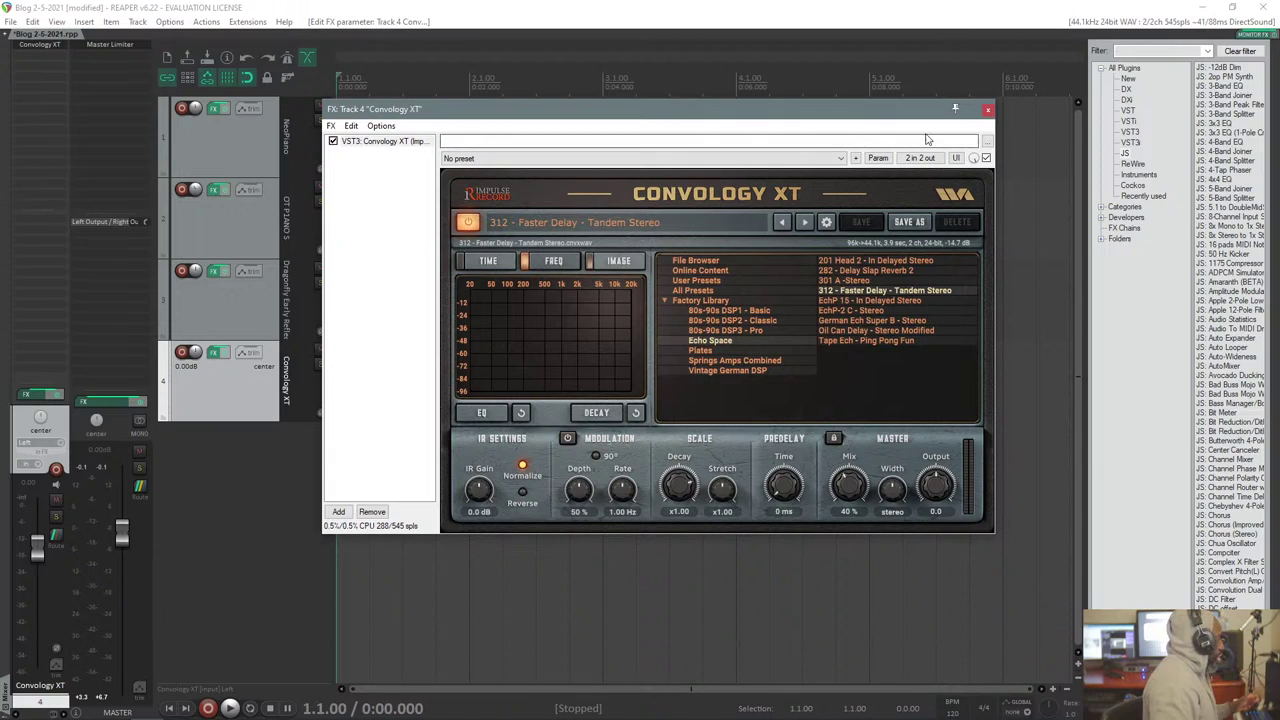
click(988, 111)
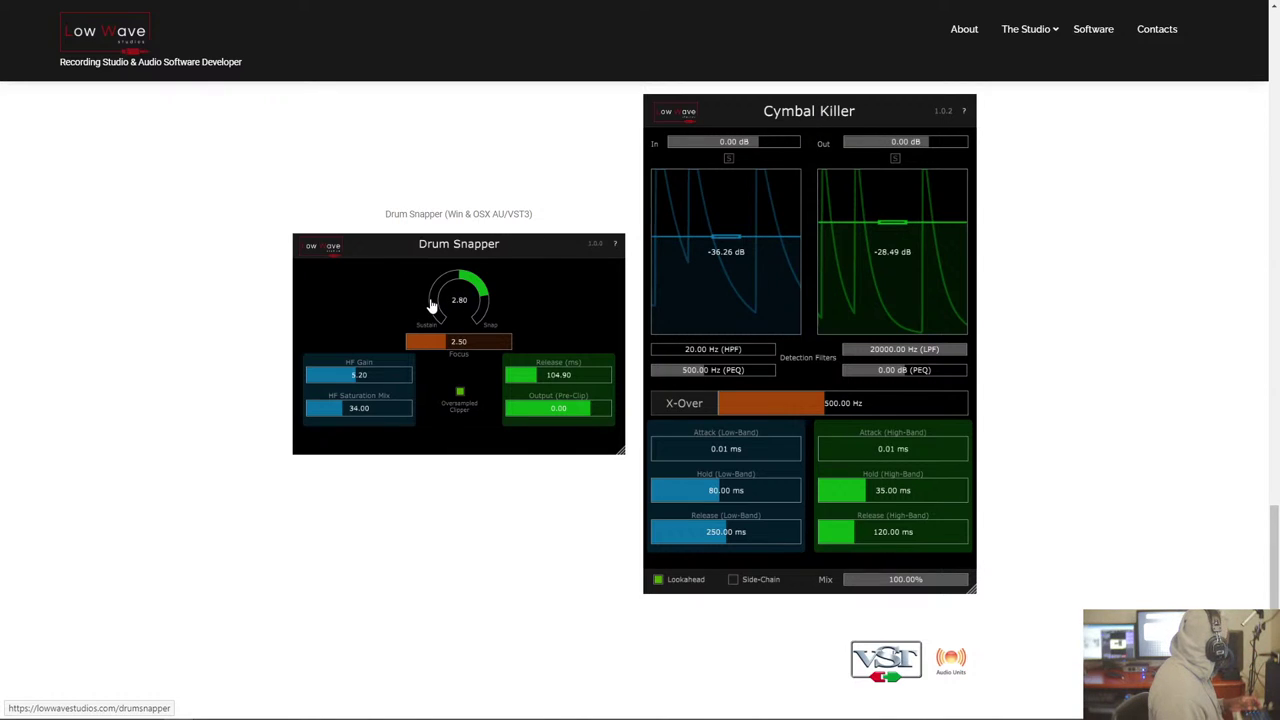
Switch from the Low Wave Studios page to VST Plugins by Flandersh Tech and view the Uraleq and Tonetta Blue plug-ins.
key(ctrl+grave)
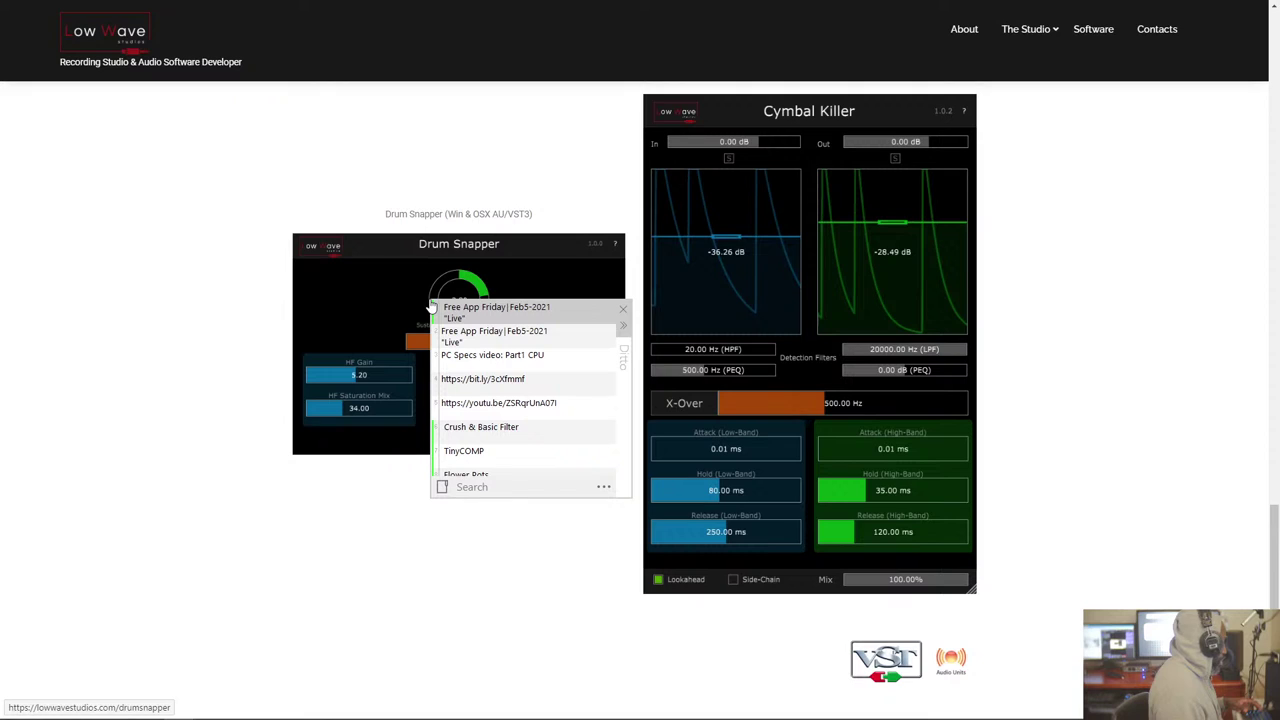
key(Escape)
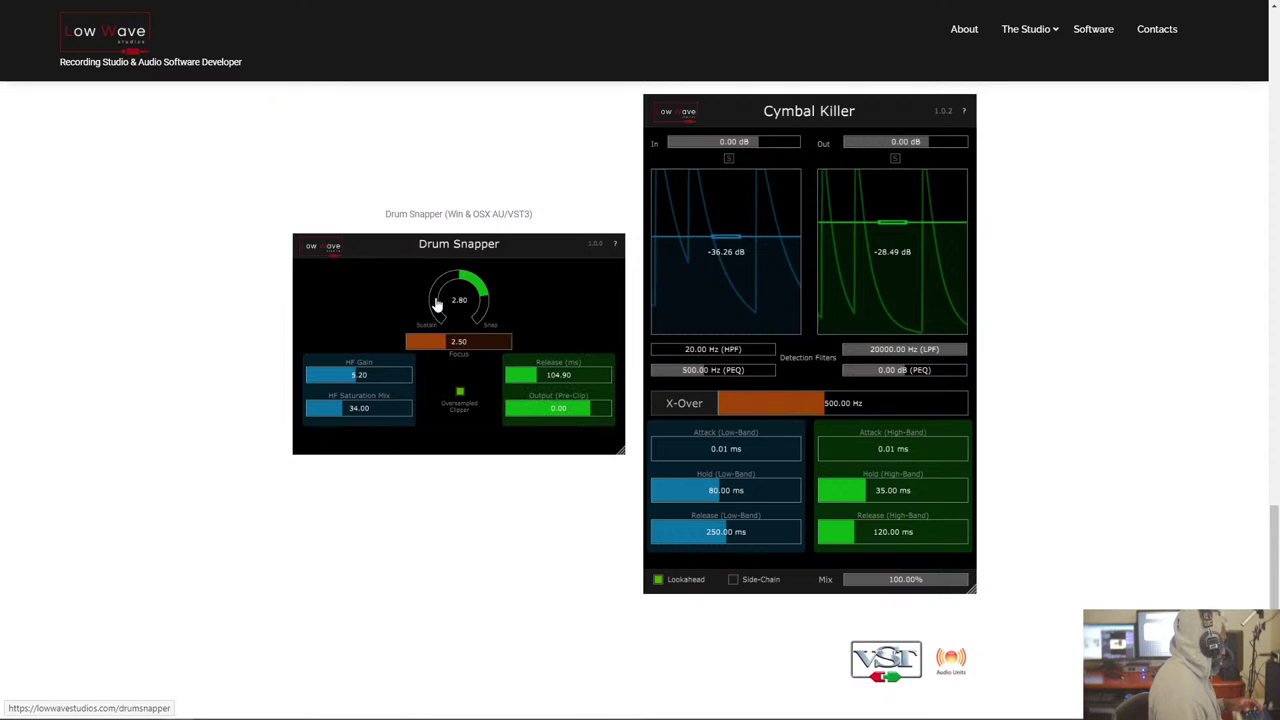
key(ctrl+grave)
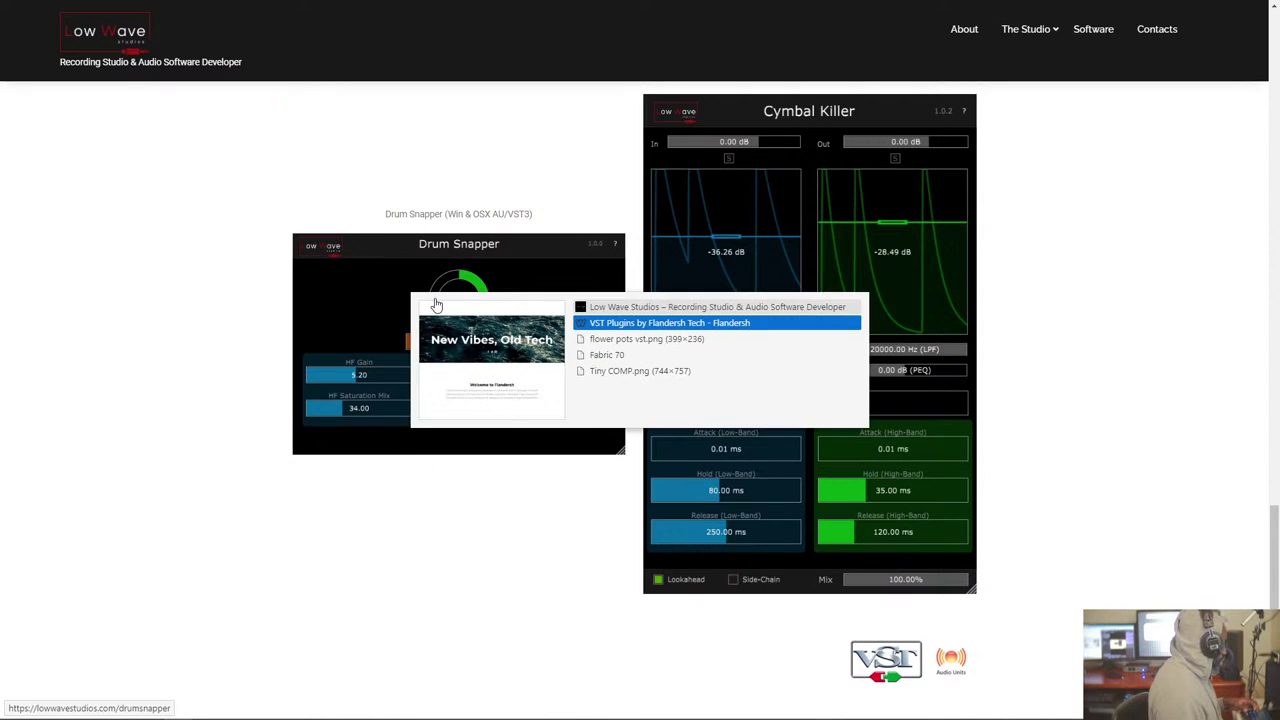
key(Return)
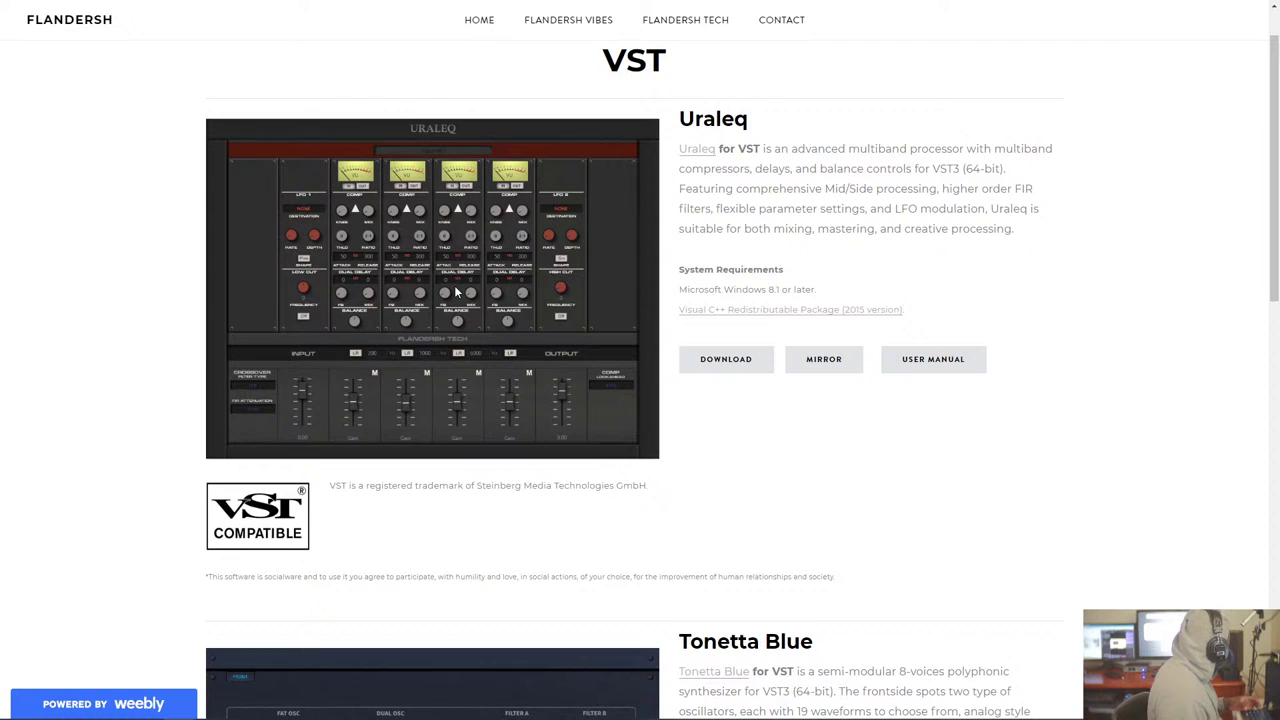
Switch from the Flandersh page to the flower pots vst.png image and view the Flower Pots plug-in interface.
key(alt+Tab)
key(alt+Tab)
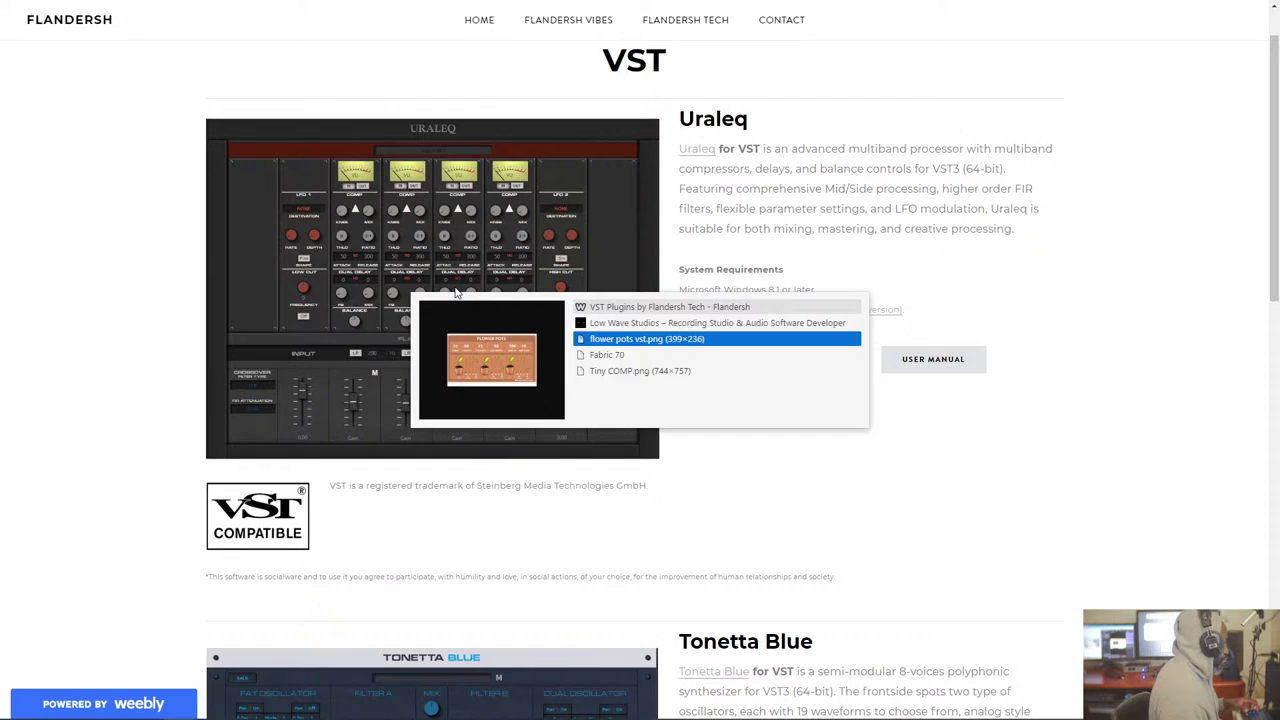
key(alt+shift+Tab)
key(alt+Tab)
key(alt+Tab)
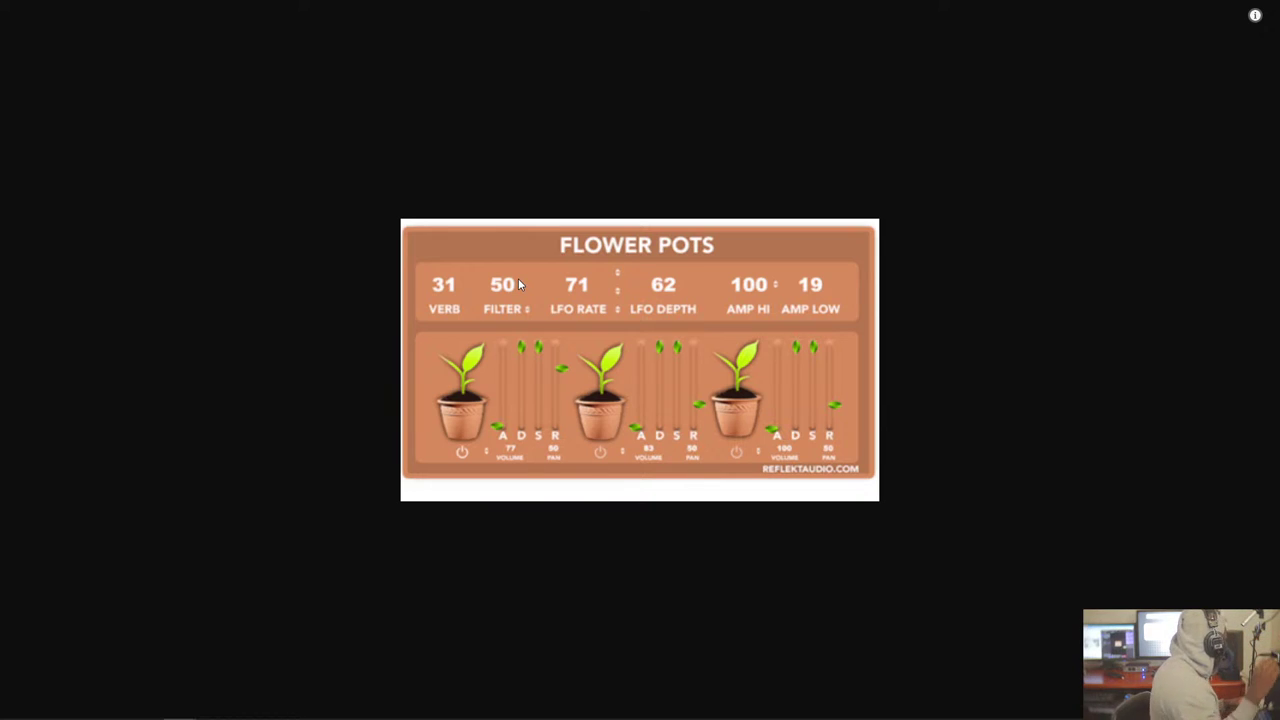
Switch to the Fabric 70 page and view the Crush and Basic Filters plug-ins under Applications.
key(ctrl+Tab)
key(ctrl+Tab)
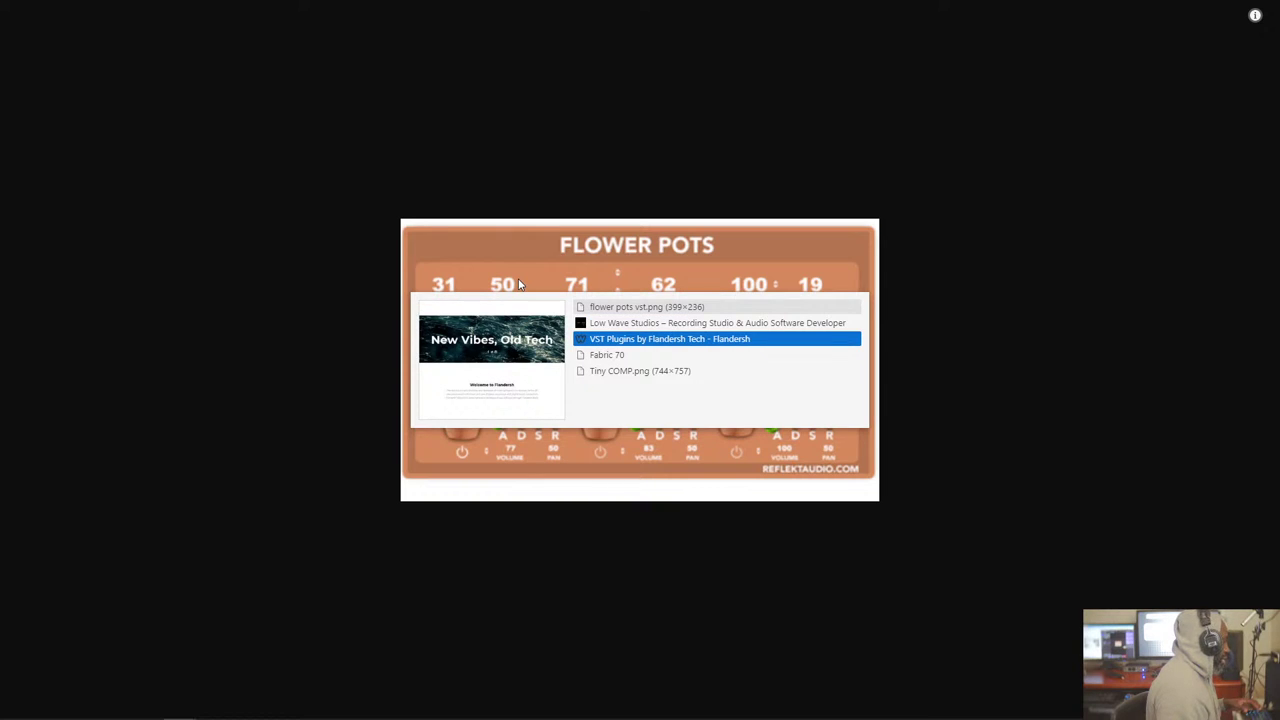
key(ctrl+Tab)
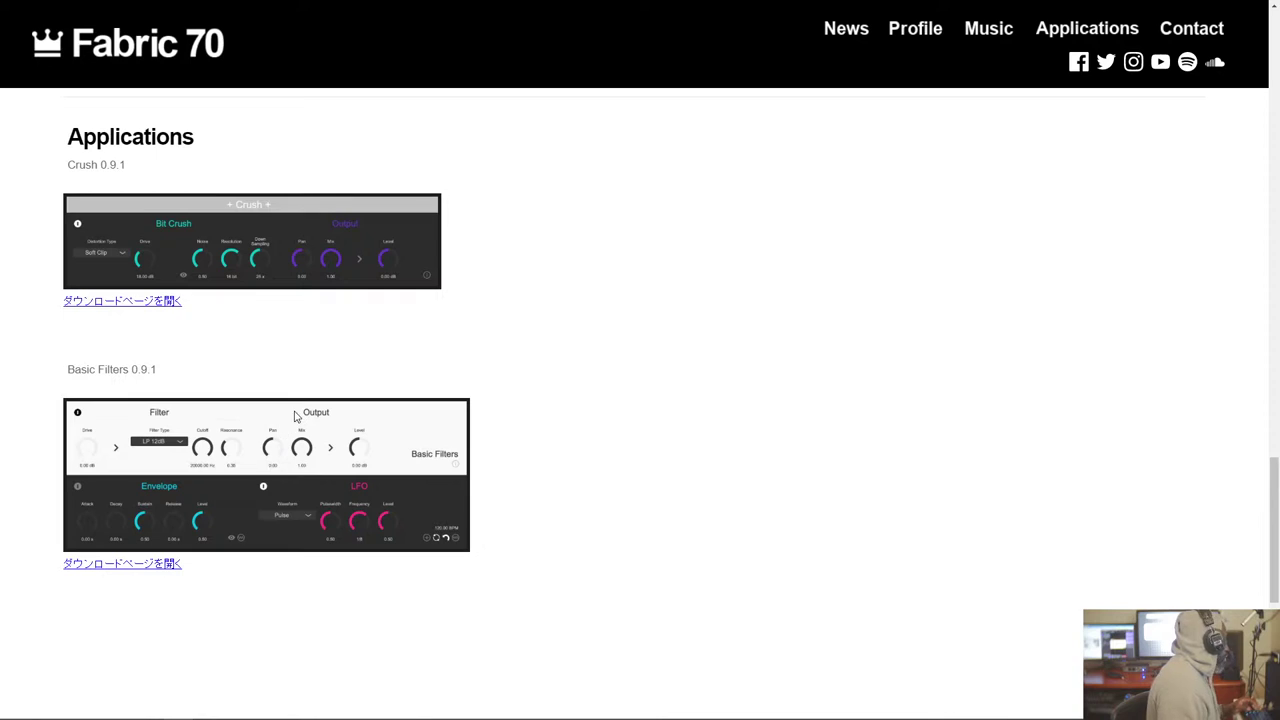
Switch to the Tiny COMP.png image and view the Tiny Comp compressor interface.
key(ctrl+Tab)
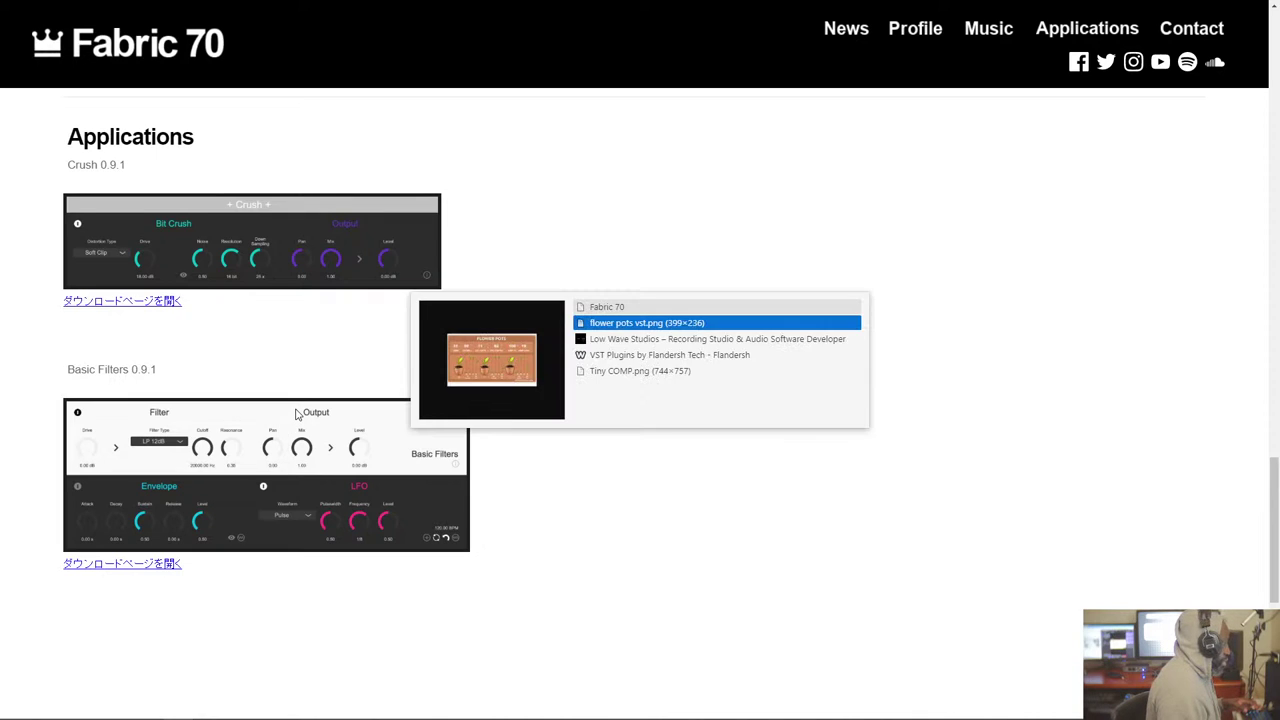
key(ctrl+Tab)
key(ctrl+Tab)
key(ctrl+Tab)
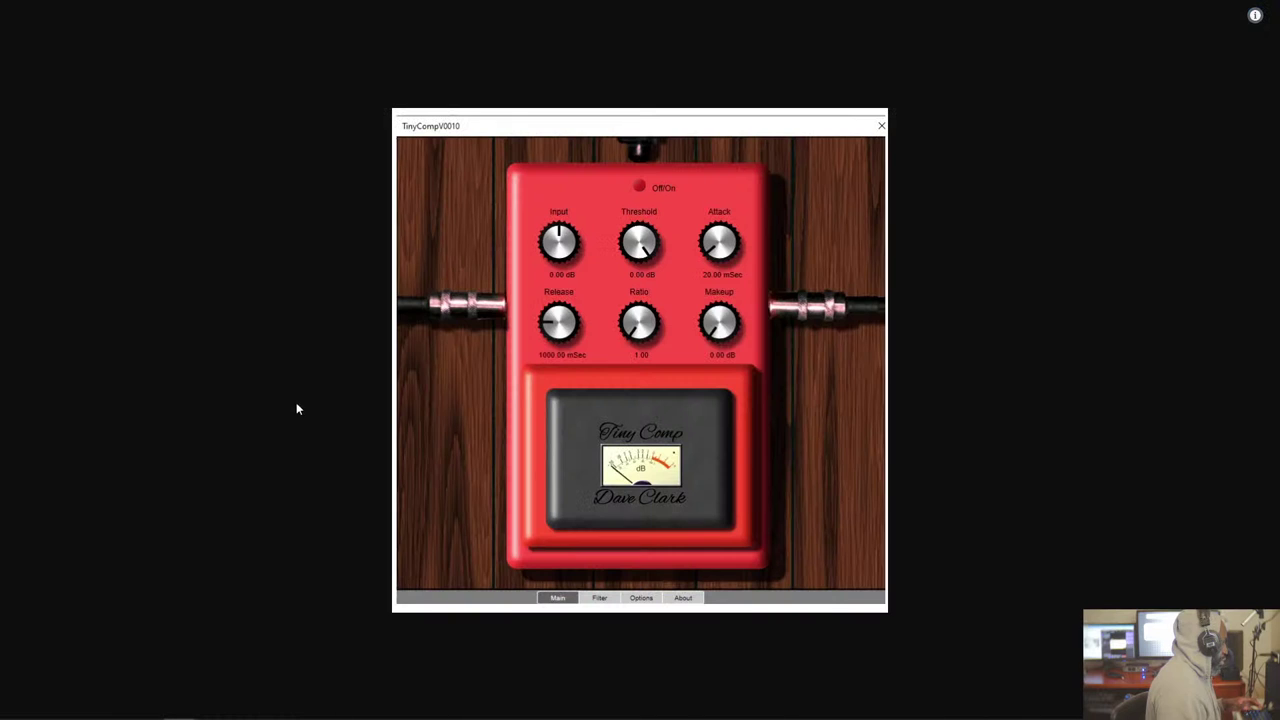